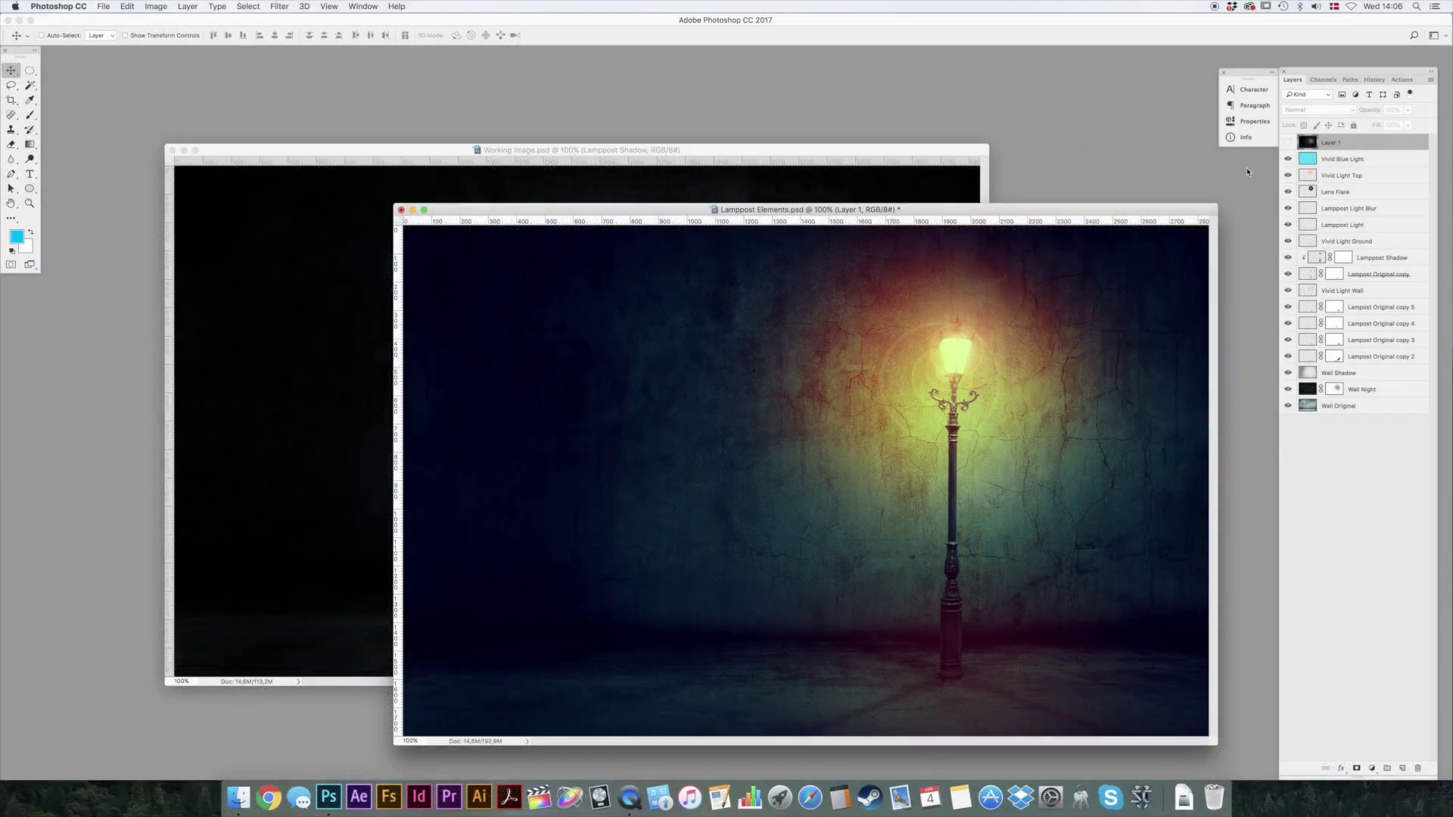
# Step: Arrange the windows so Working Image is in front and Lamppost Elements sits to its right
pyautogui.click(495, 186)
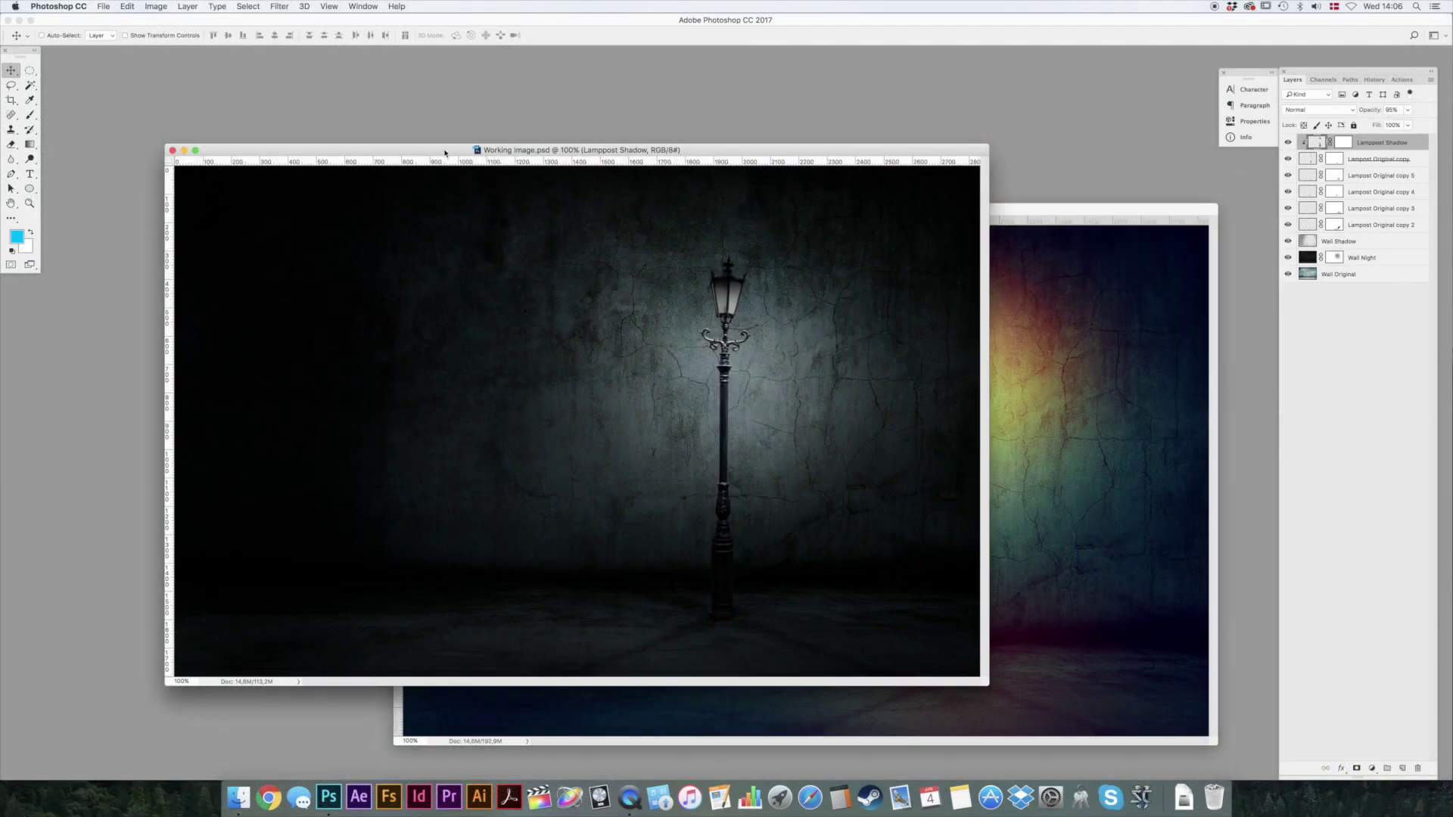
pyautogui.moveTo(454, 150); pyautogui.dragTo(418, 149)
pyautogui.click(542, 213)
pyautogui.moveTo(541, 212); pyautogui.dragTo(726, 220)
pyautogui.click(361, 195)
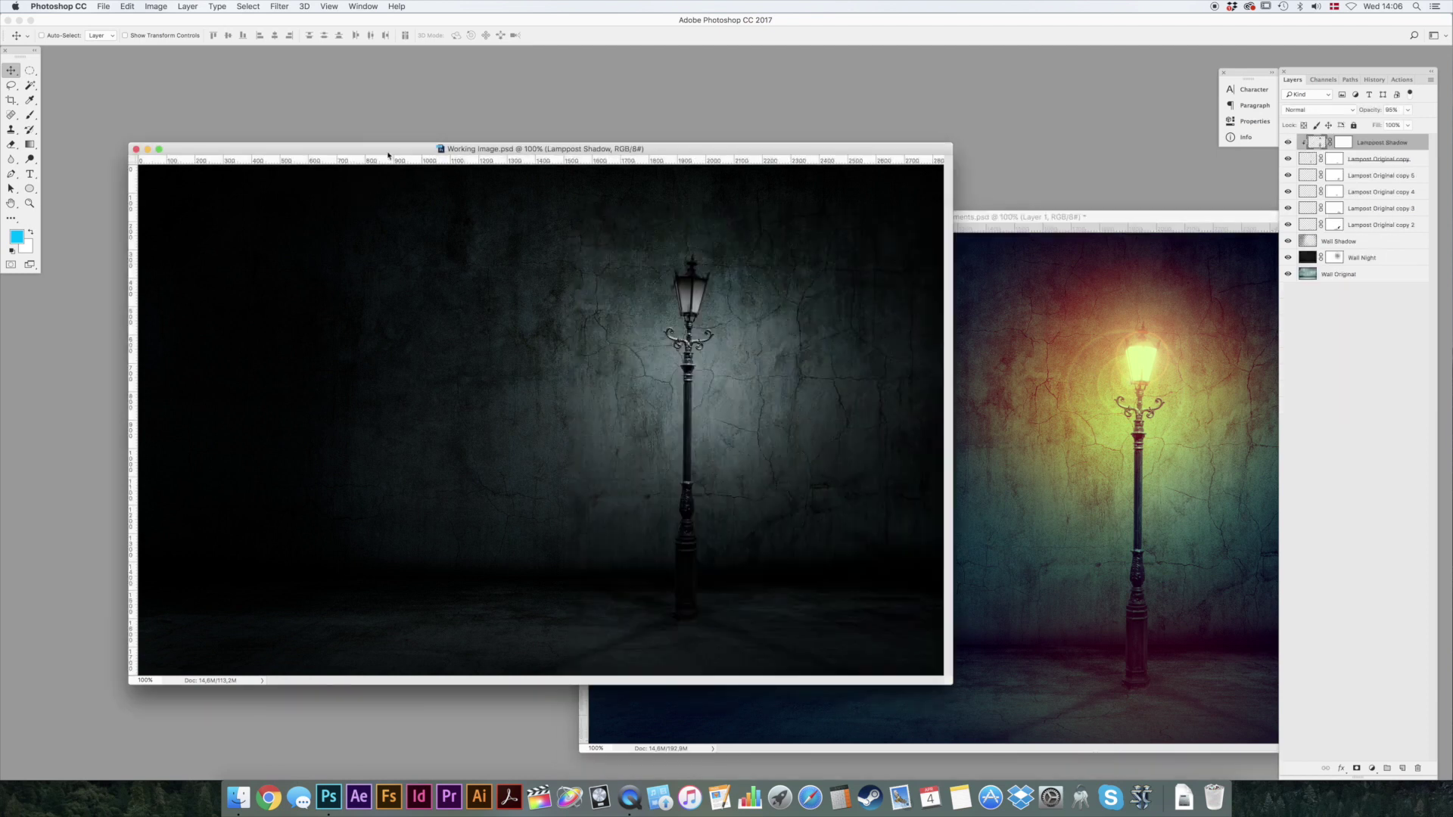
pyautogui.moveTo(388, 154); pyautogui.dragTo(455, 156)
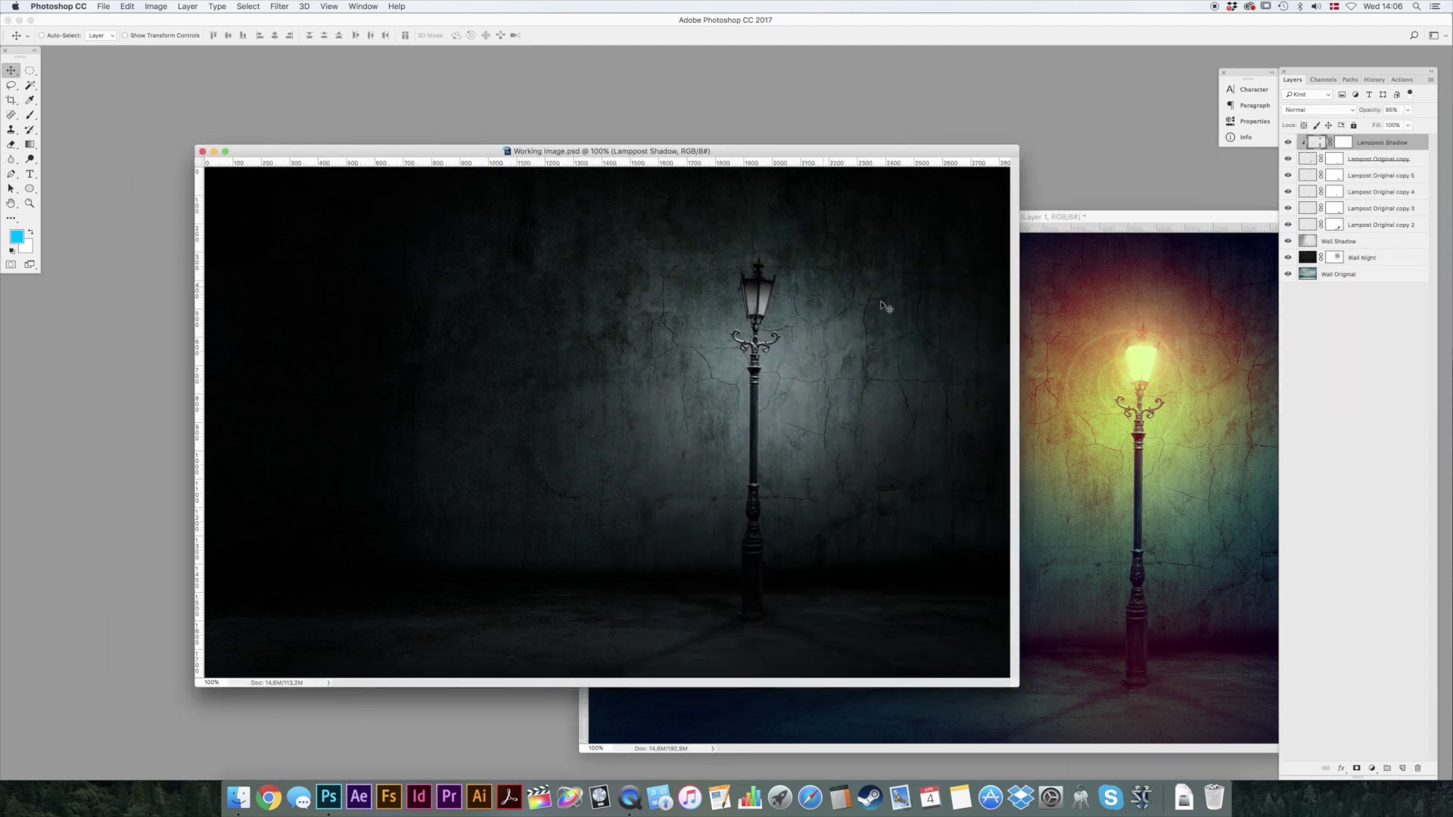
# Step: Nudge the lamppost layers, compare Wall Shadow and Wall Night visibility, and select Lamppost Shadow
pyautogui.keyDown('shift'); pyautogui.click(1382, 225); pyautogui.keyUp('shift')
pyautogui.moveTo(783, 391)
pyautogui.mouseDown()
pyautogui.moveTo(621, 379)
pyautogui.moveTo(731, 363)
pyautogui.moveTo(789, 383)
pyautogui.mouseUp()
pyautogui.click(1398, 242)
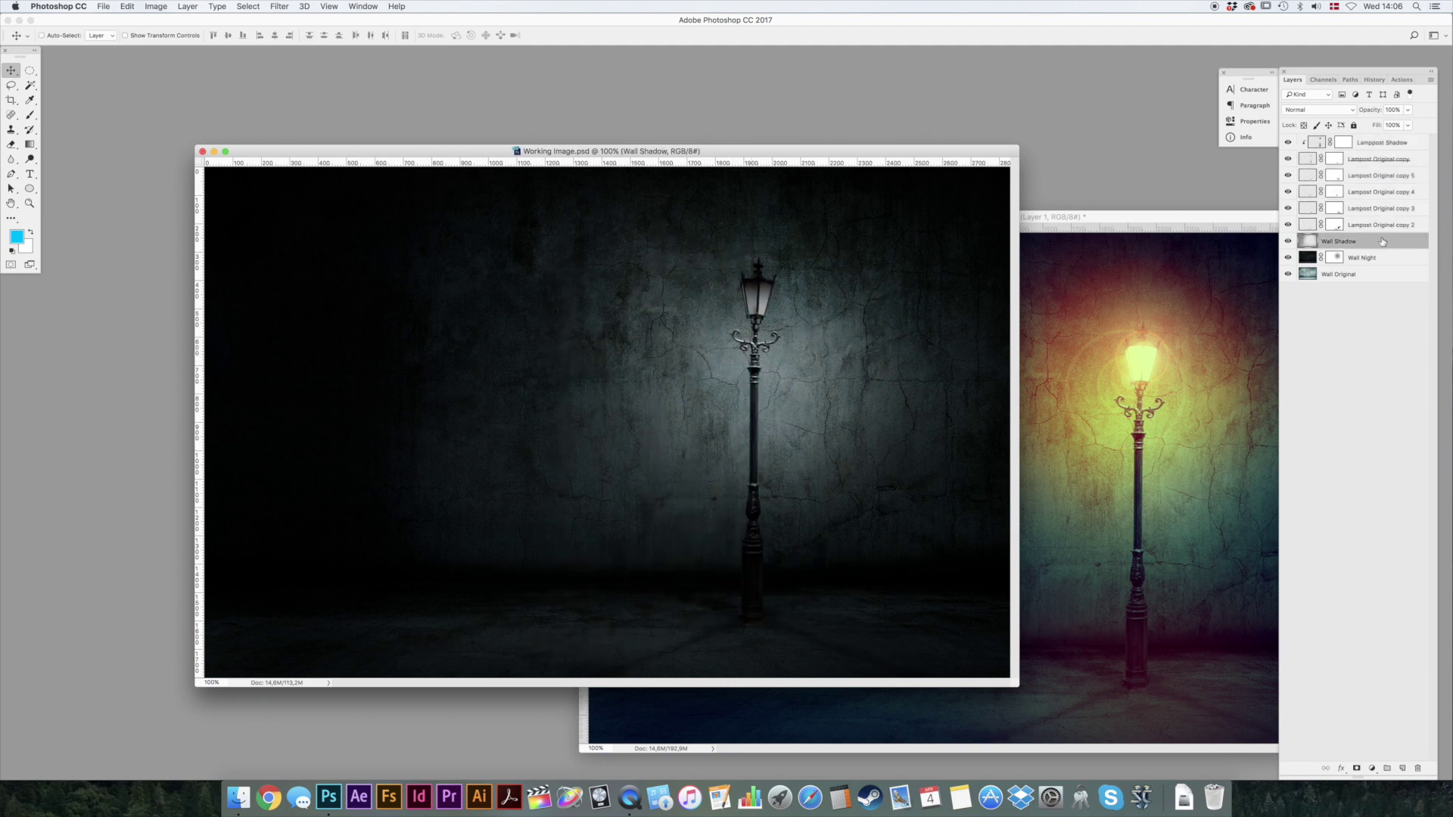
pyautogui.click(1288, 242)
pyautogui.click(1287, 241)
pyautogui.click(1287, 242)
pyautogui.click(1287, 258)
pyautogui.click(1287, 258)
pyautogui.click(1287, 241)
pyautogui.click(1388, 144)
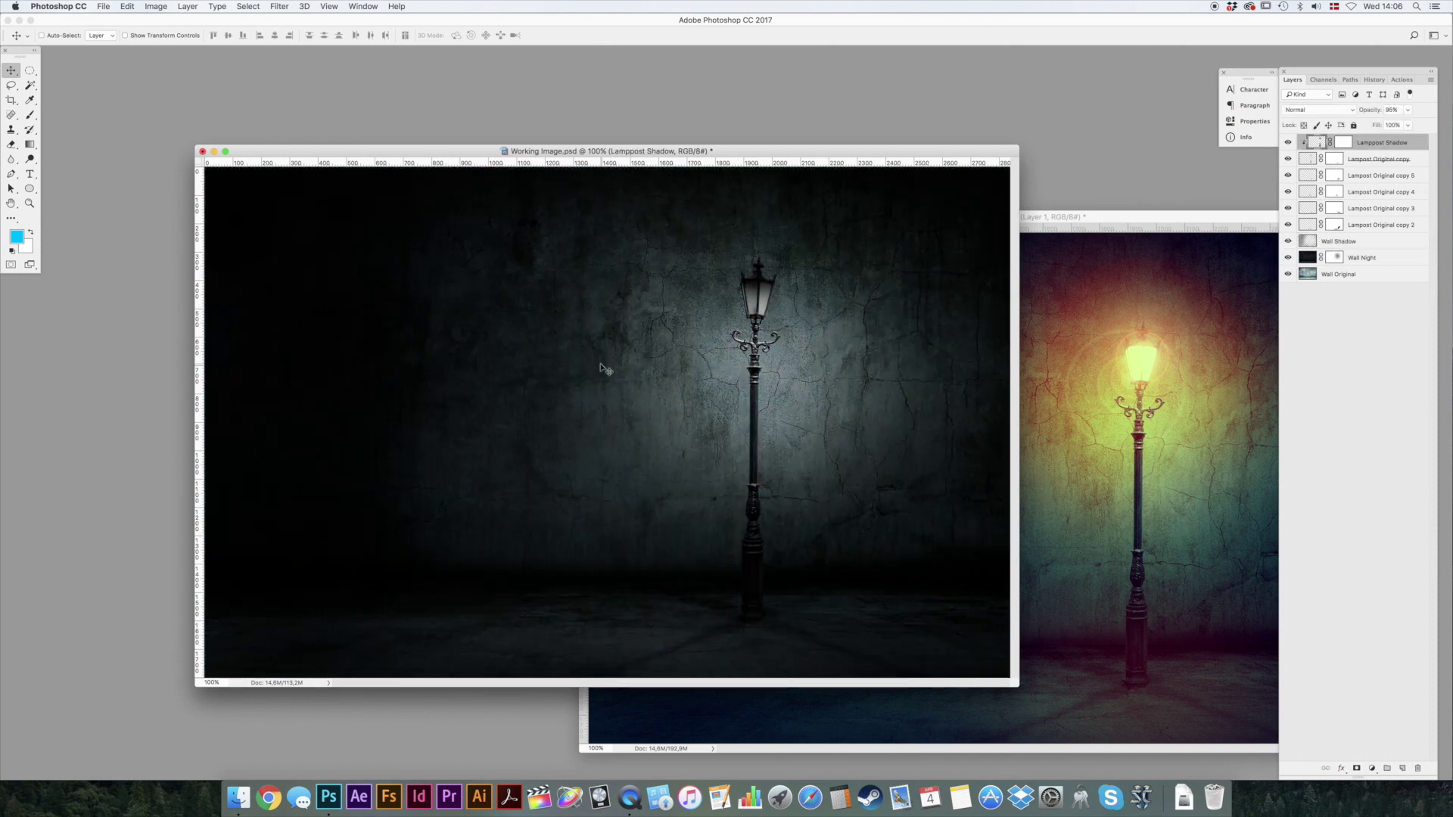
# Step: Create a layer named Lamppost Light above Lamppost Shadow and zoom in on the lamp head
pyautogui.press('super+alt+shift+n')
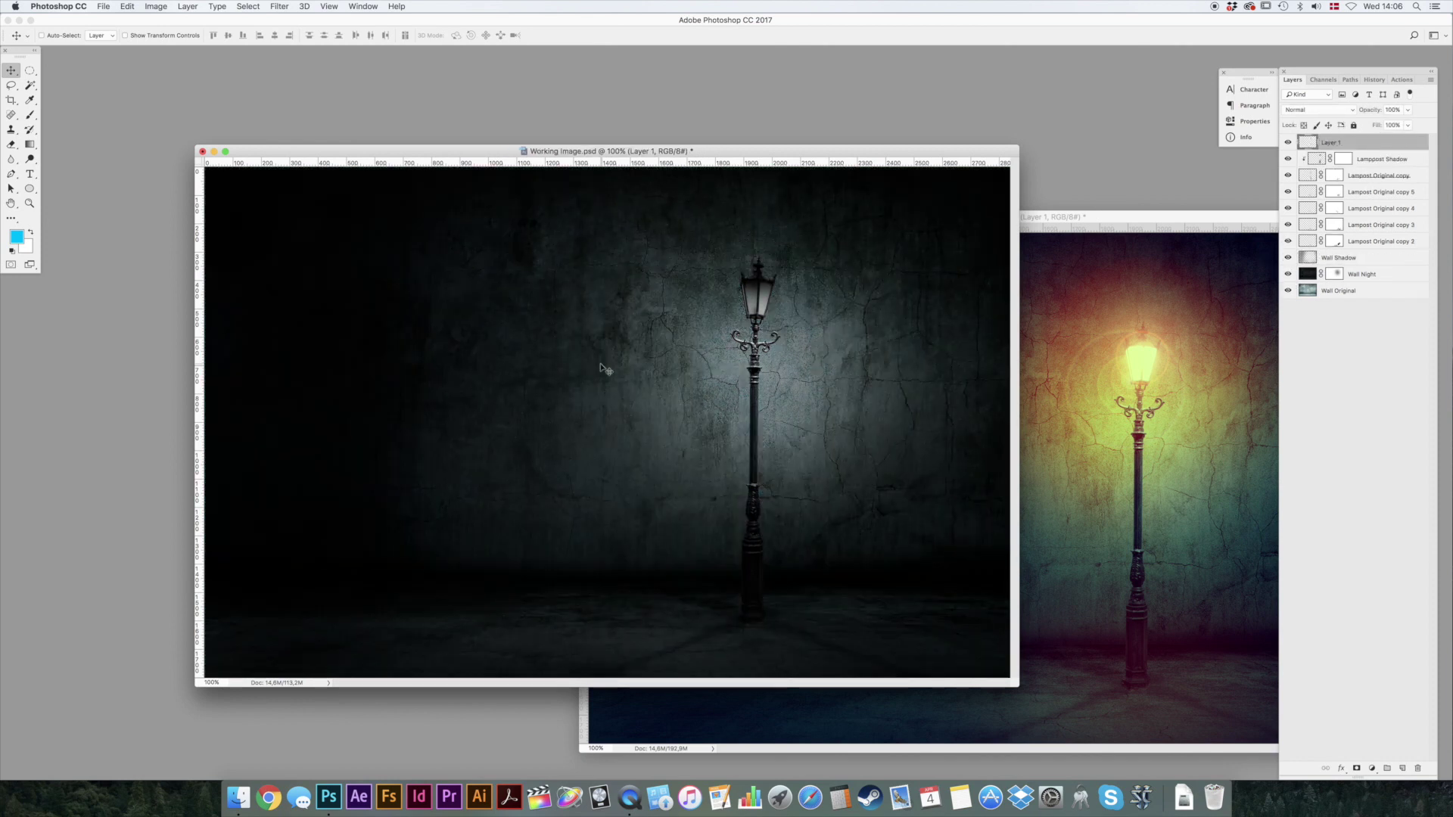
pyautogui.doubleClick(1329, 142)
pyautogui.write('Lamppost Light')
pyautogui.press('Return')
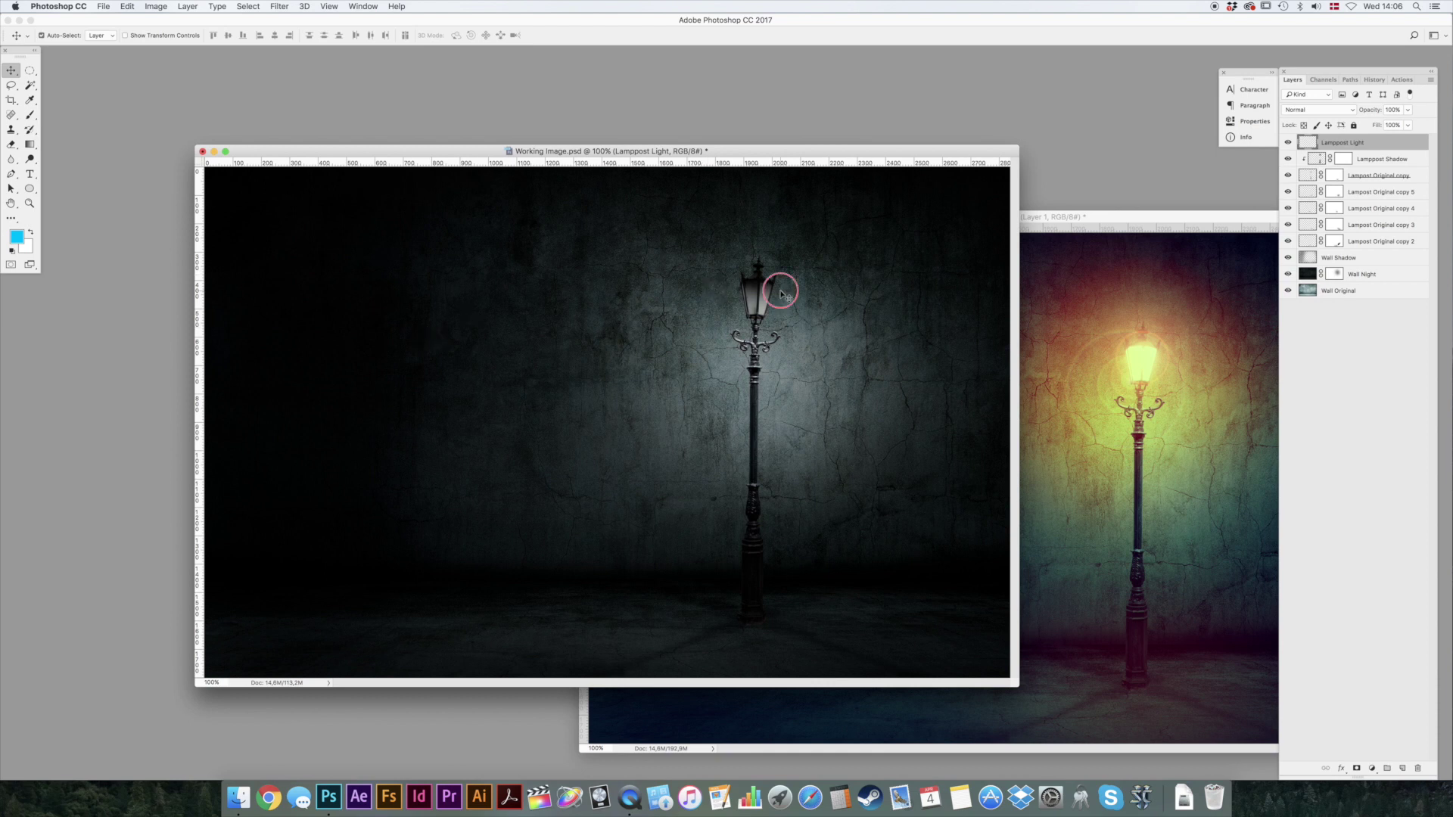
pyautogui.moveTo(786, 288); pyautogui.dragTo(845, 243)
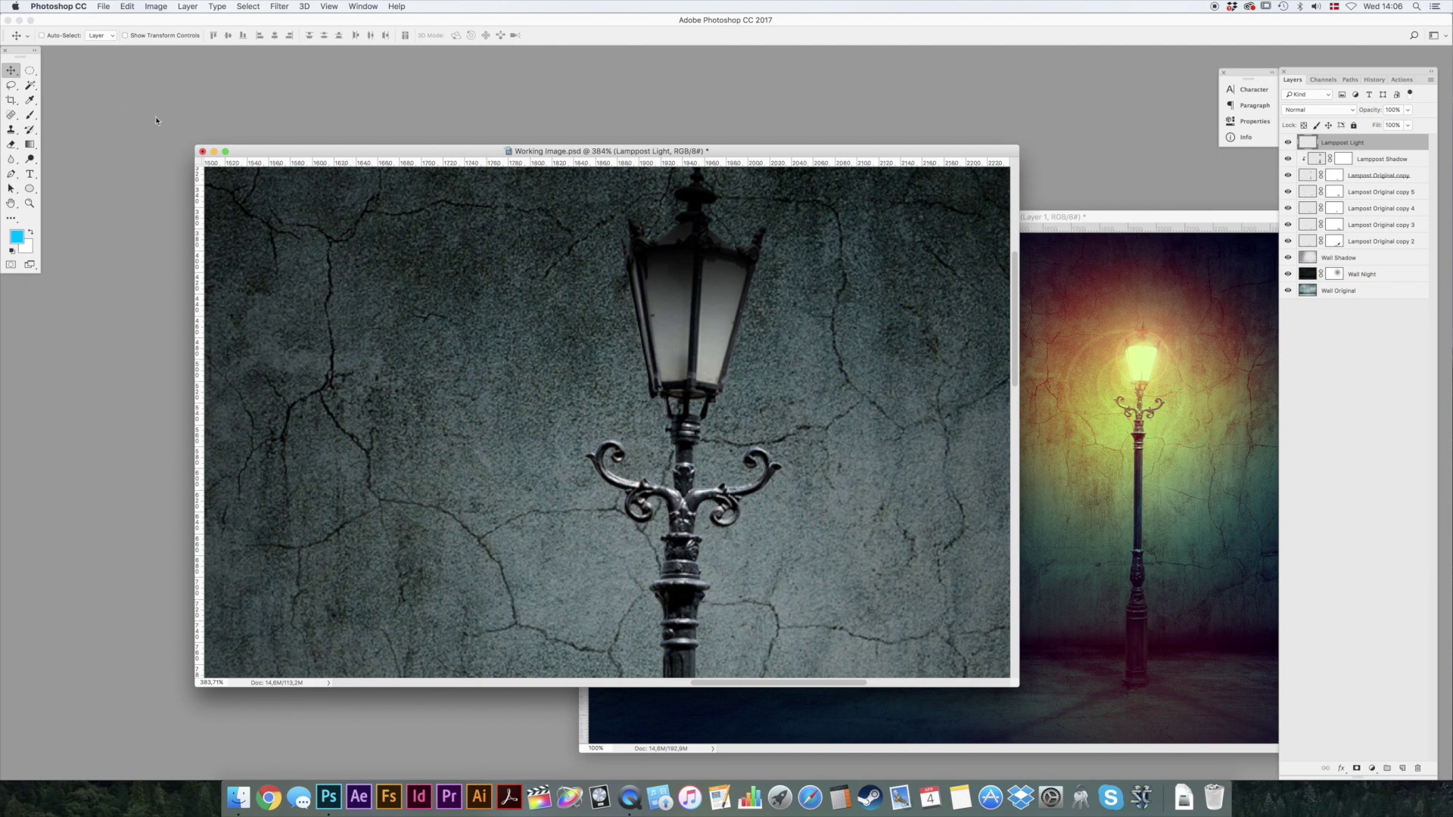
pyautogui.moveTo(443, 155); pyautogui.dragTo(435, 158)
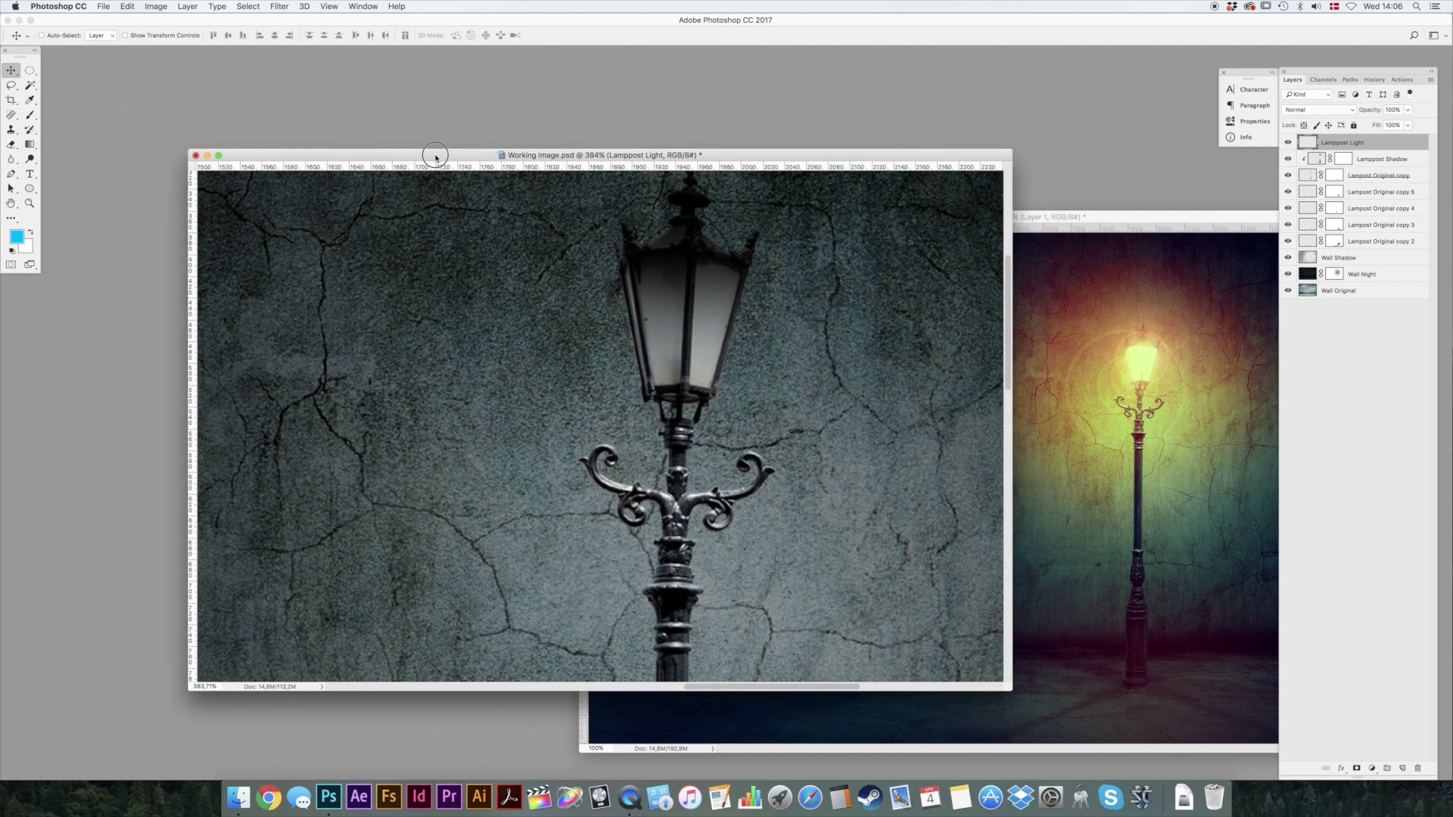
pyautogui.scroll(3, 621, 327)
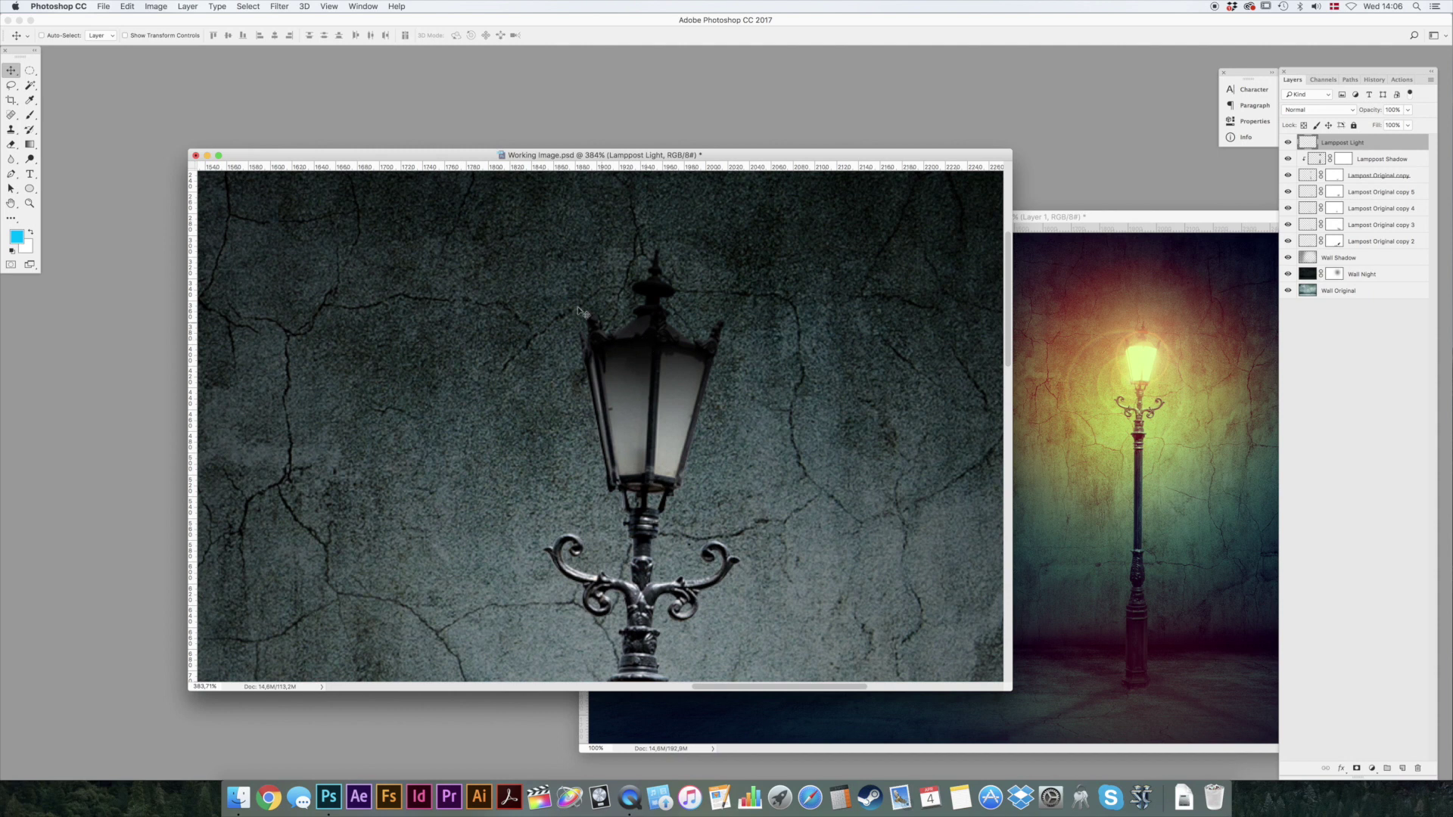
# Step: Trace a closed Pen path around the lamp's right glass pane
pyautogui.press('p')
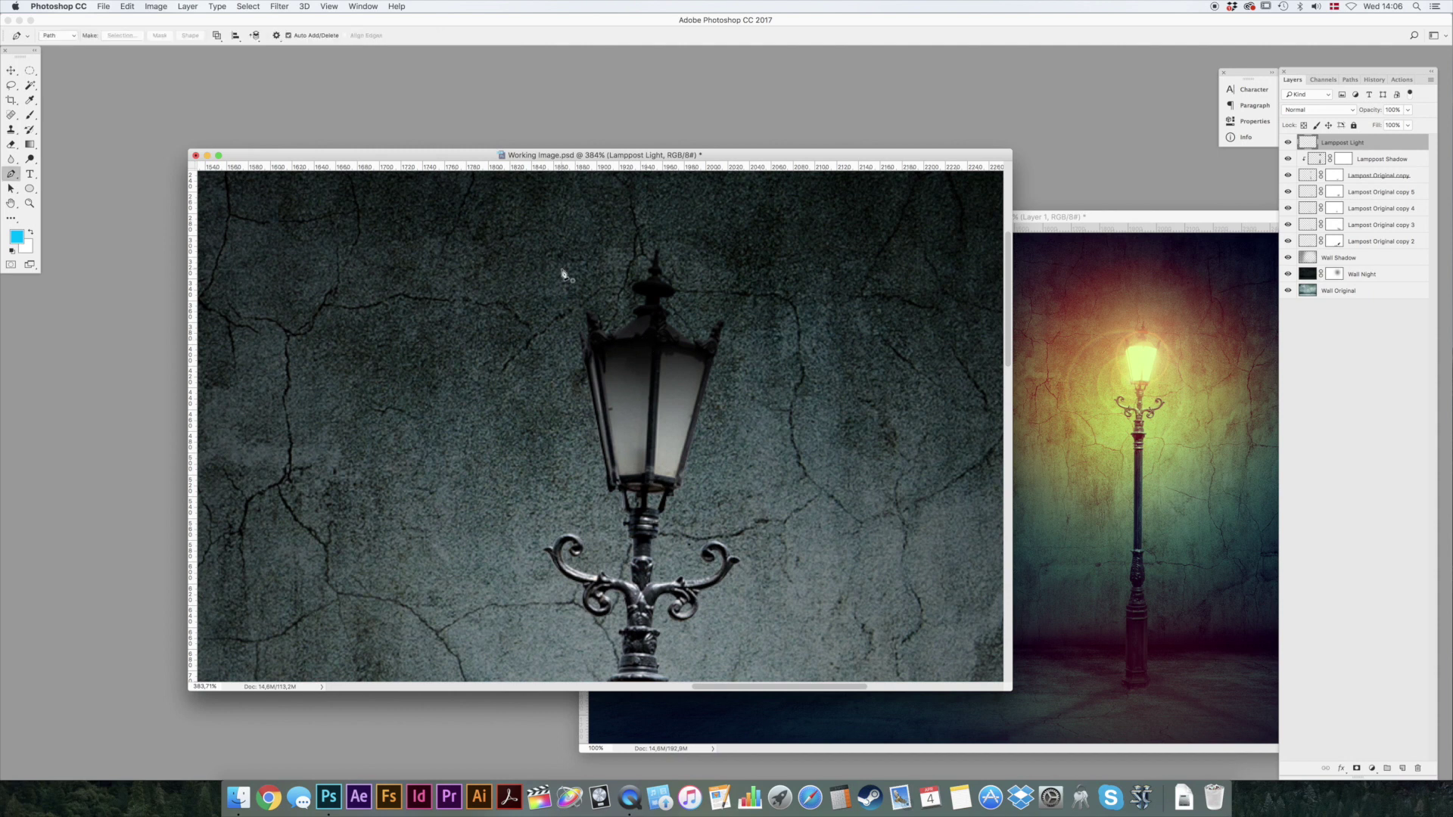
pyautogui.click(662, 354)
pyautogui.click(654, 475)
pyautogui.click(676, 480)
pyautogui.click(706, 364)
pyautogui.moveTo(662, 351); pyautogui.dragTo(679, 358)
# Step: Trace a closed path around the left glass pane and add anchors along the lamp's left edge
pyautogui.click(653, 352)
pyautogui.click(644, 474)
pyautogui.click(620, 476)
pyautogui.click(598, 361)
pyautogui.click(606, 357)
pyautogui.moveTo(653, 352); pyautogui.dragTo(679, 355)
pyautogui.click(593, 355)
pyautogui.click(613, 473)
pyautogui.click(603, 354)
pyautogui.click(1346, 81)
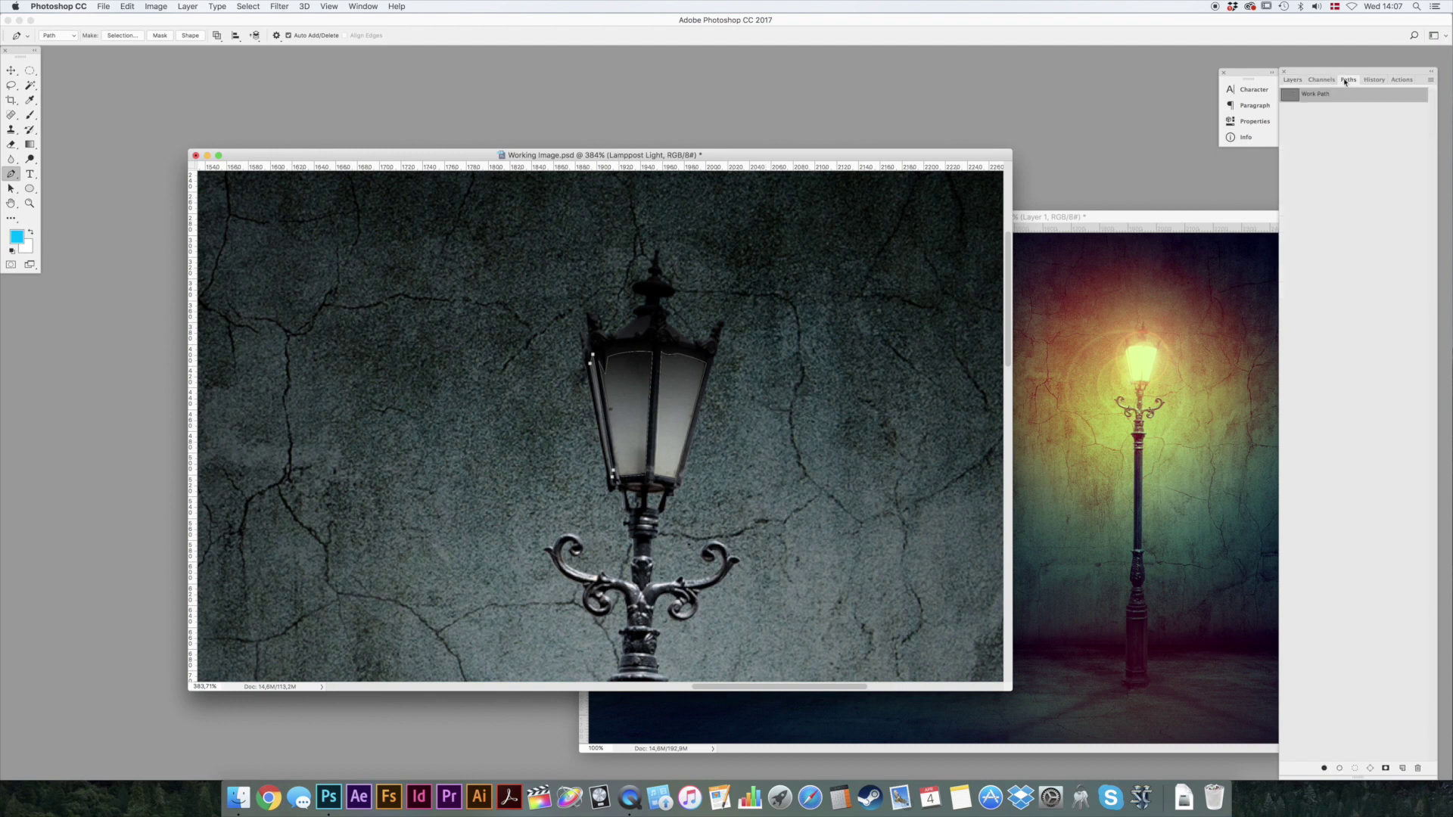
# Step: Load the Work Path as a selection and fill the lamp glass with white on Lamppost Light
pyautogui.keyDown('super'); pyautogui.click(1289, 97); pyautogui.keyUp('super')
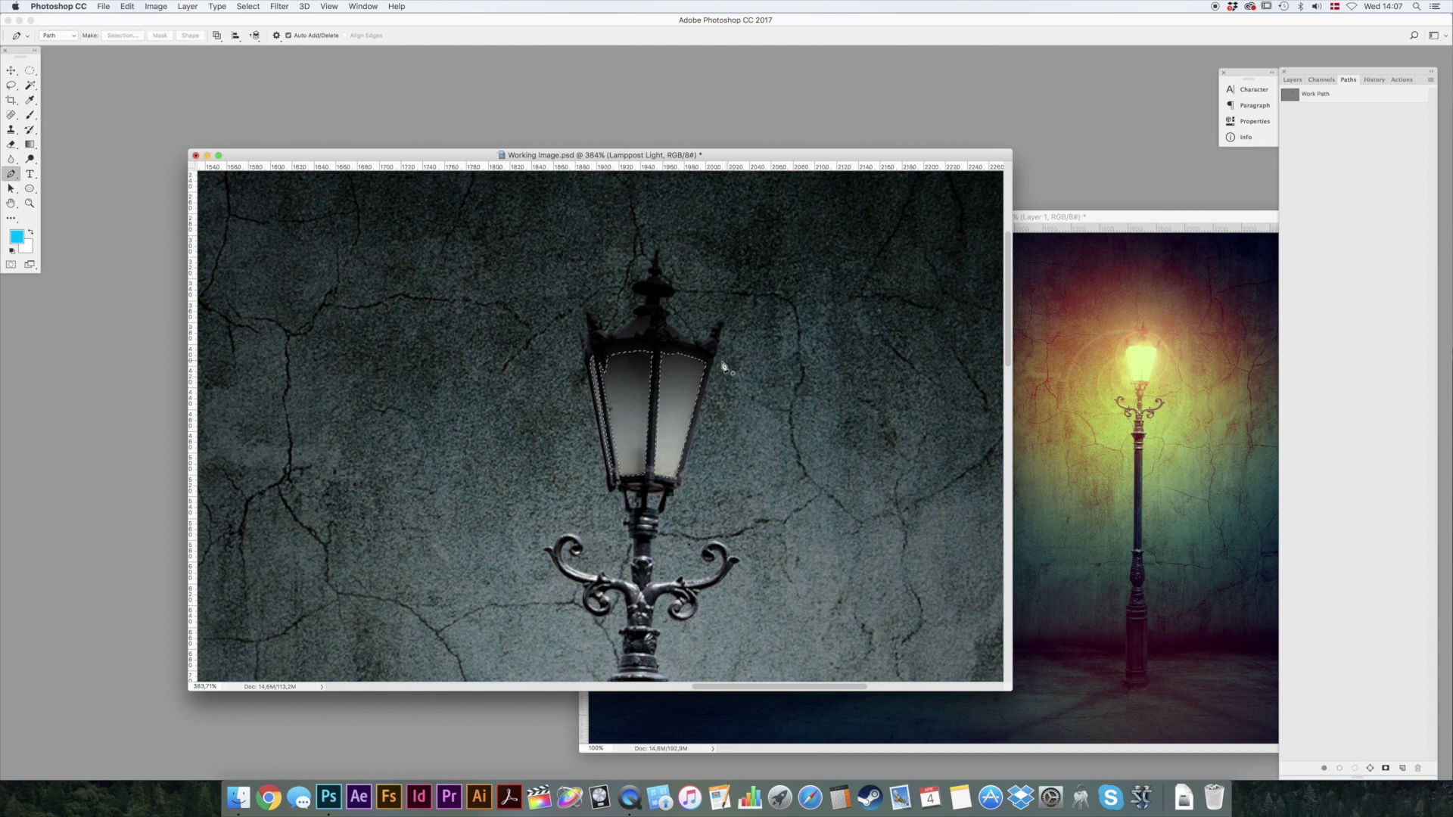
pyautogui.press('F7')
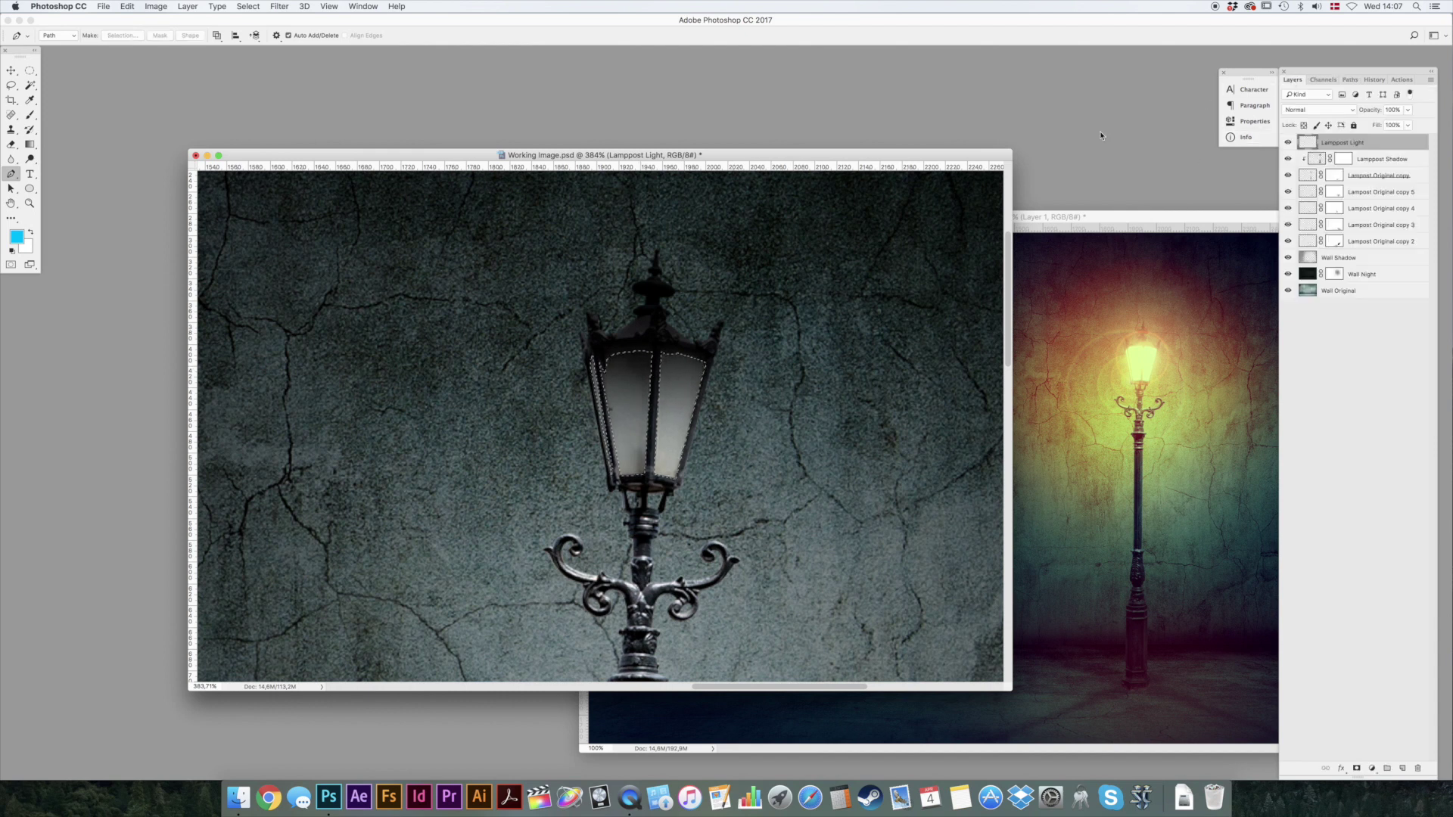
pyautogui.press('d')
pyautogui.press('x')
pyautogui.hotkey('alt', 'BackSpace')
pyautogui.press('super+d')
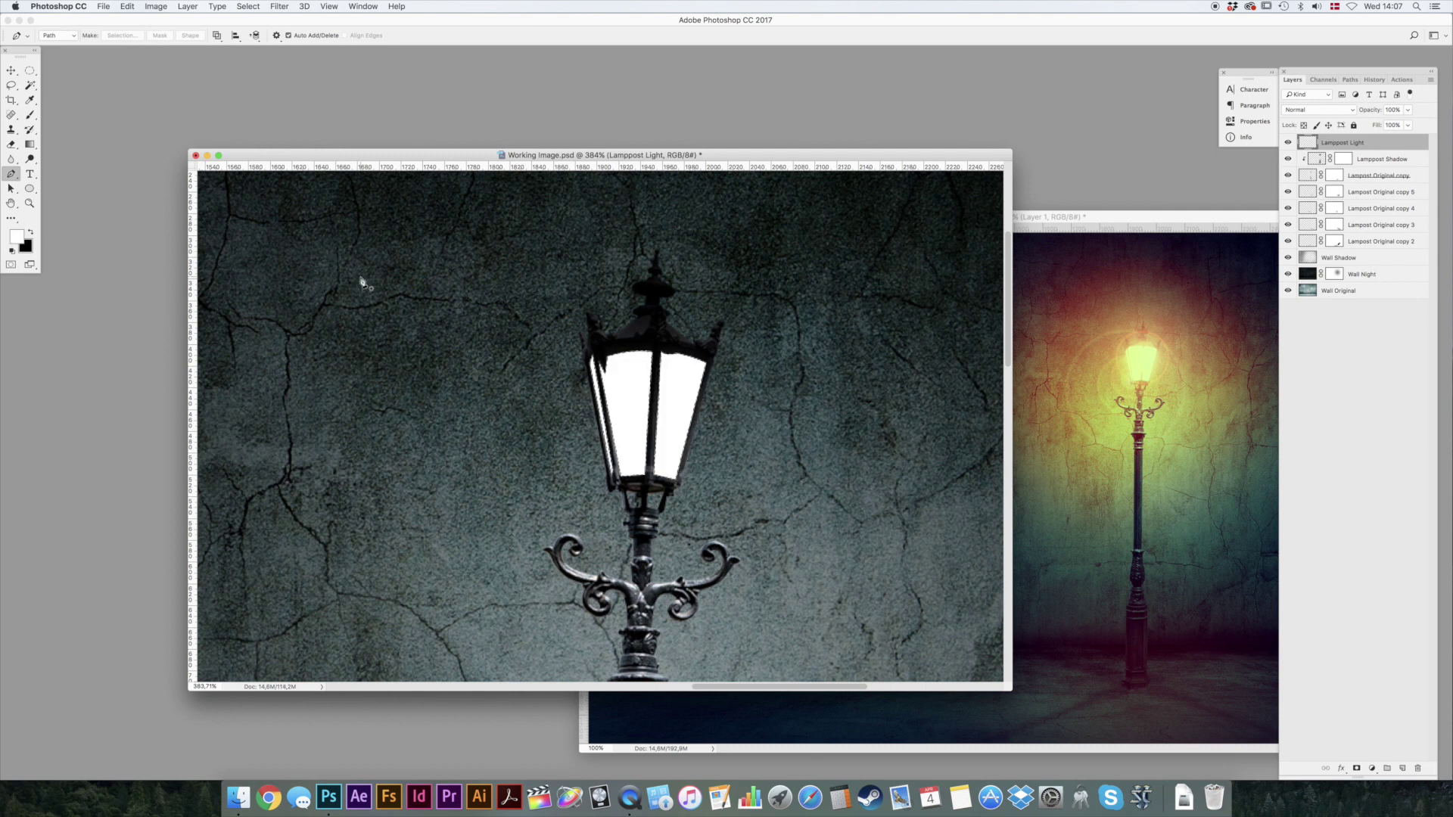
pyautogui.press('super+d')
# Step: Duplicate Lamppost Light and rename the copy Lamppost Light Blur
pyautogui.press('super+j')
pyautogui.doubleClick(1351, 142)
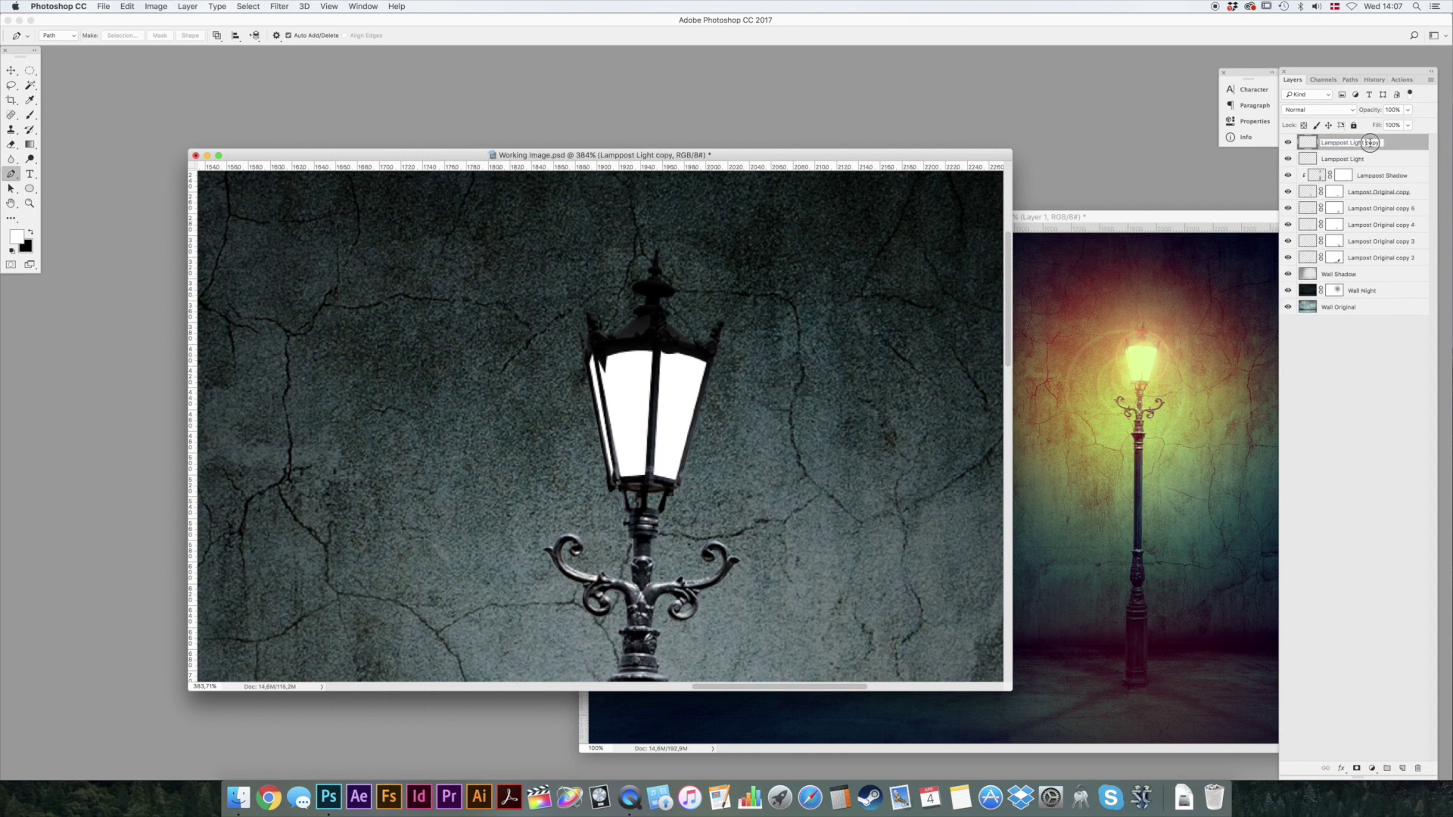
pyautogui.doubleClick(1407, 146)
pyautogui.write('Blur')
pyautogui.press('Return')
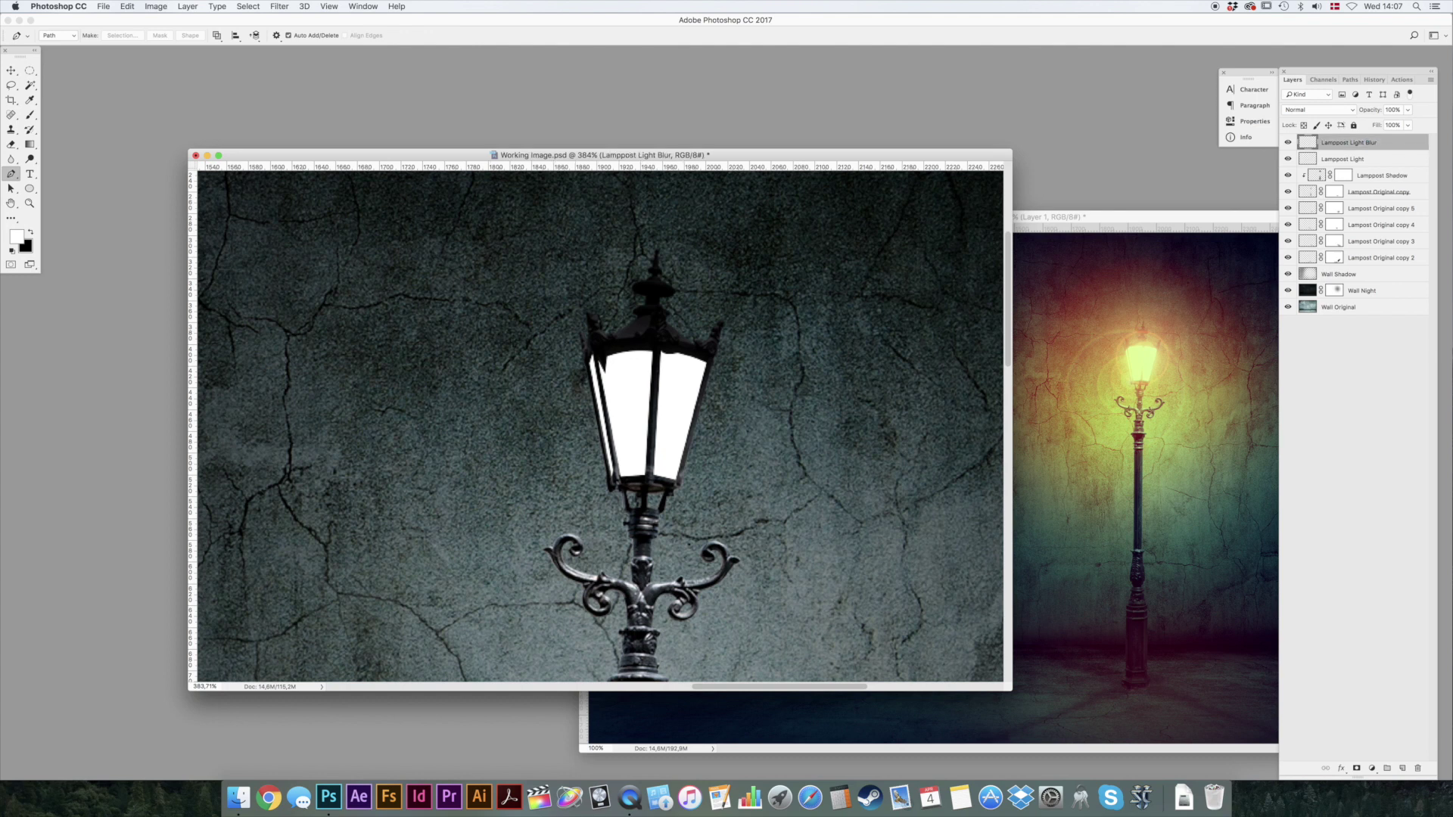
# Step: Apply a 10-pixel Gaussian Blur to the duplicated white panes
pyautogui.click(275, 8)
pyautogui.moveTo(323, 141)
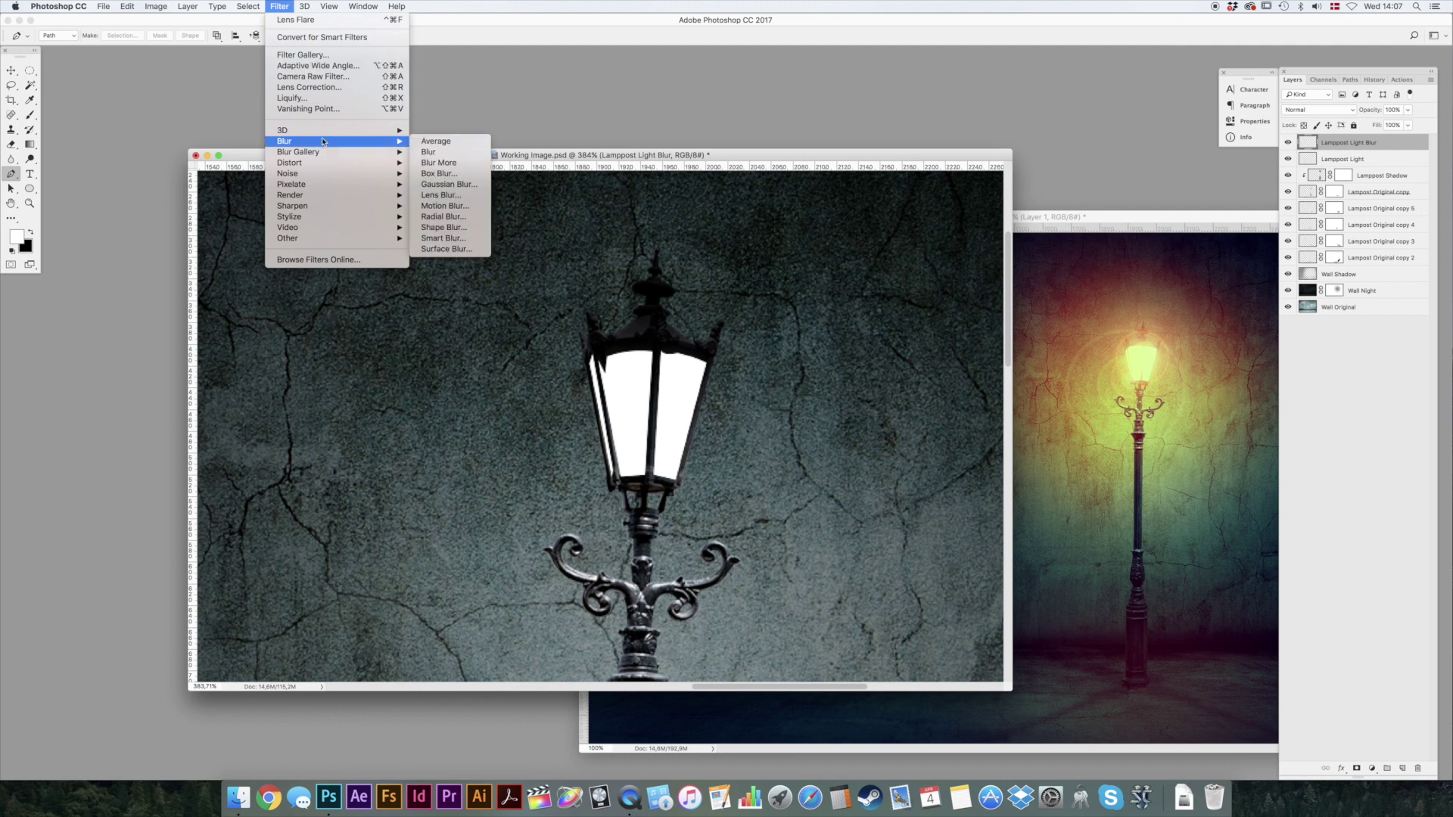
pyautogui.click(448, 184)
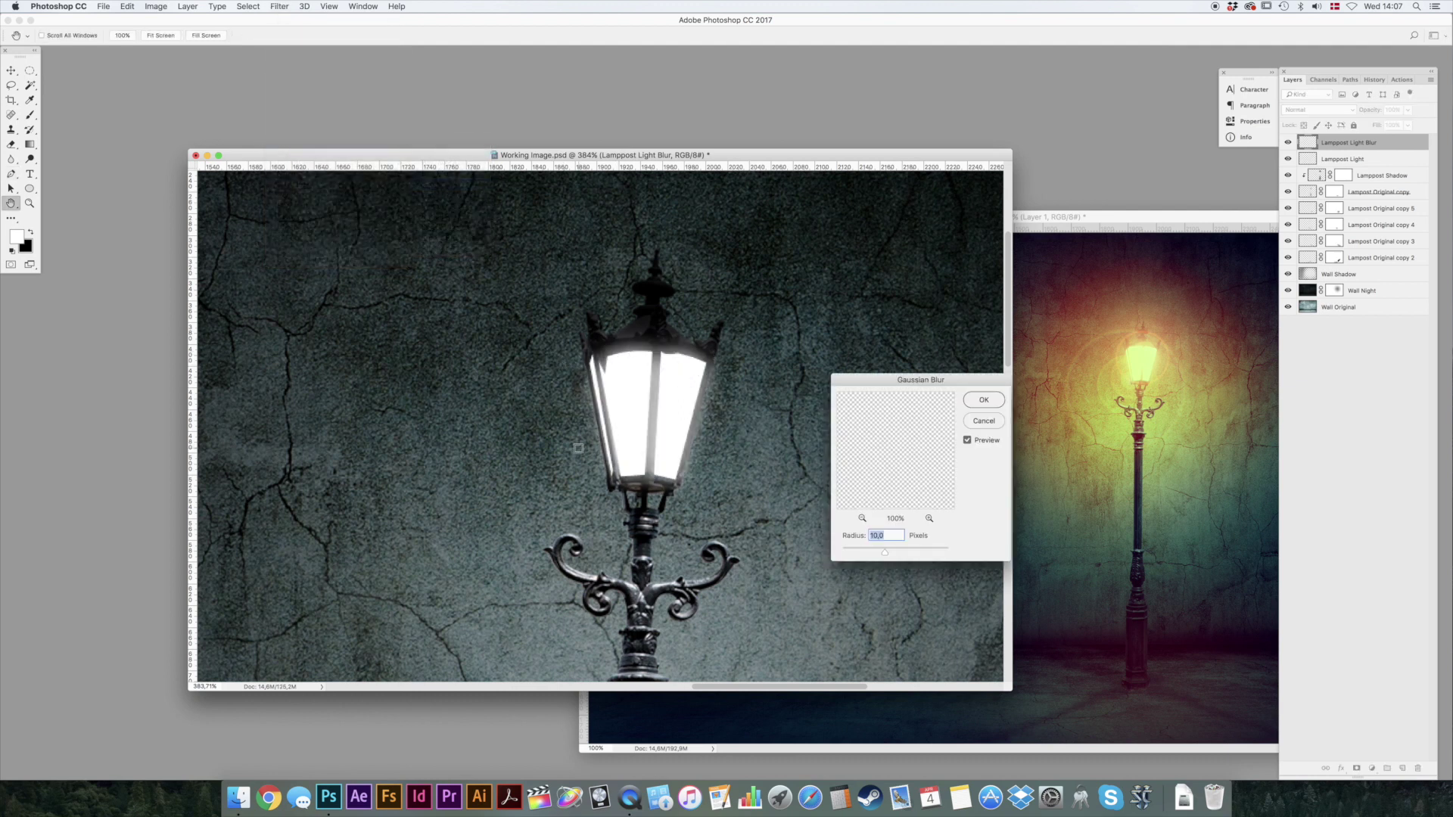
pyautogui.click(984, 401)
pyautogui.press('p')
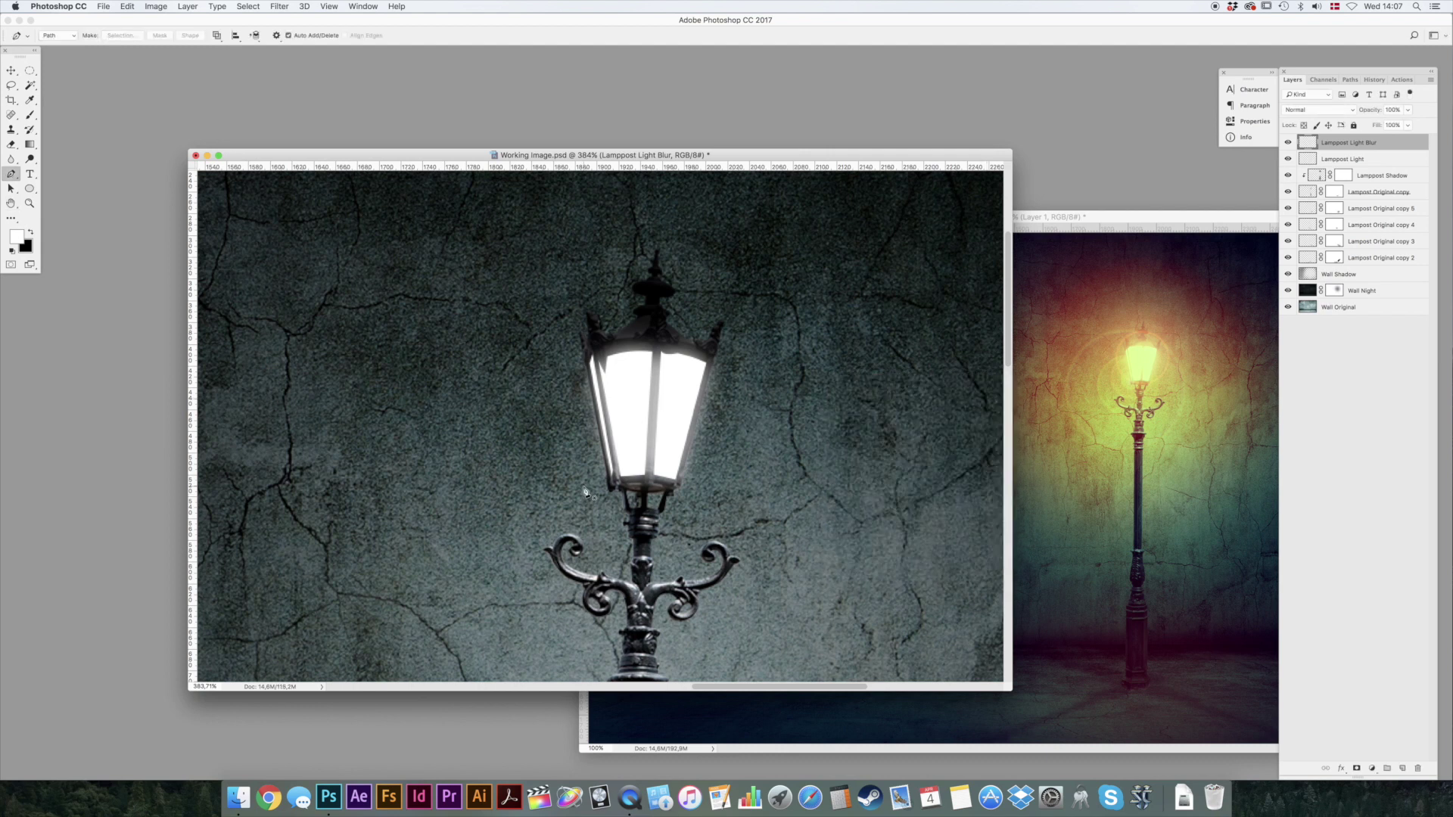
# Step: Add a new top layer named Lens Flare
pyautogui.press('alt+shift+super+n')
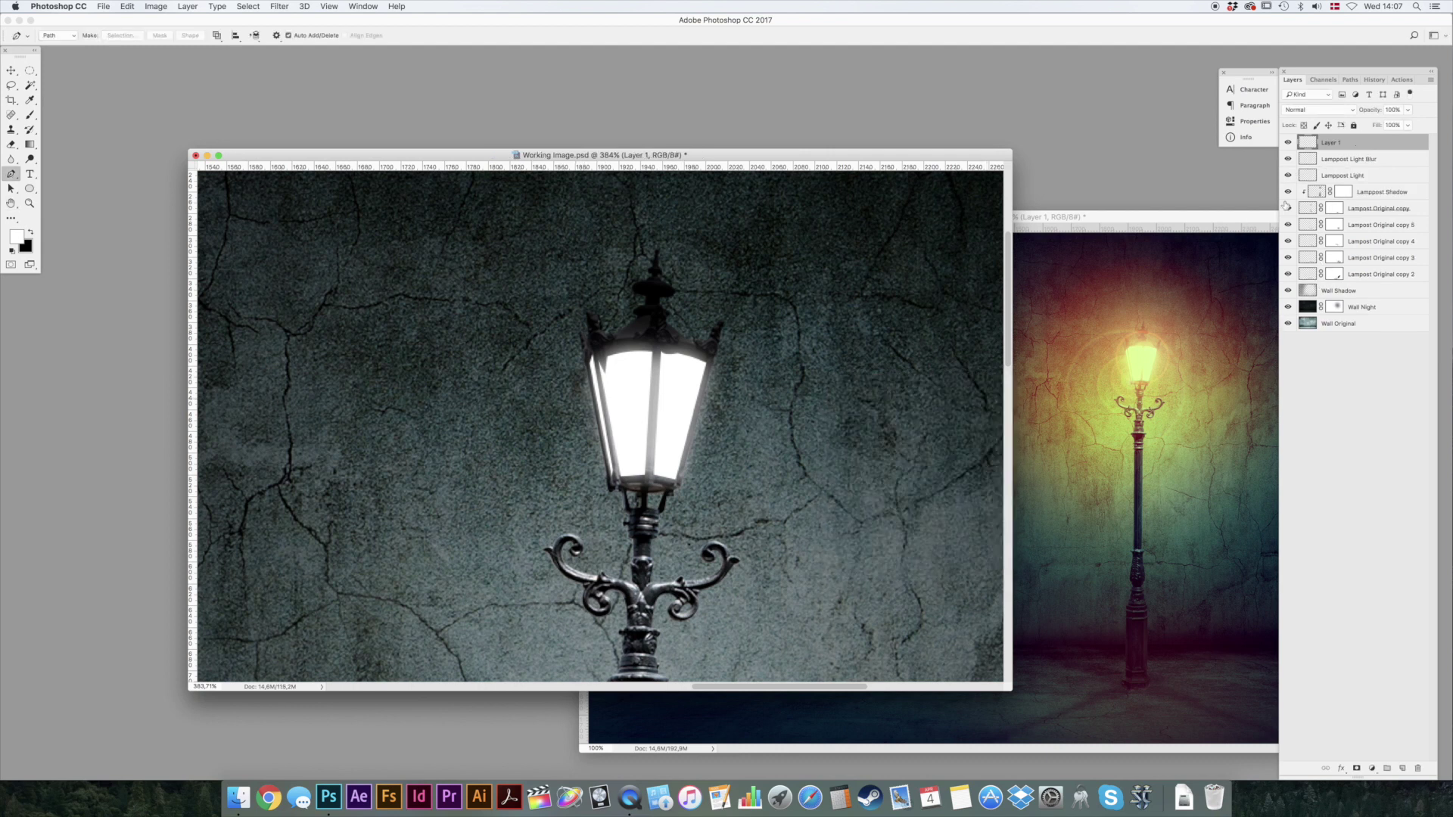
pyautogui.doubleClick(1334, 142)
pyautogui.write('Lens Flare')
pyautogui.press('Return')
pyautogui.doubleClick(1344, 142)
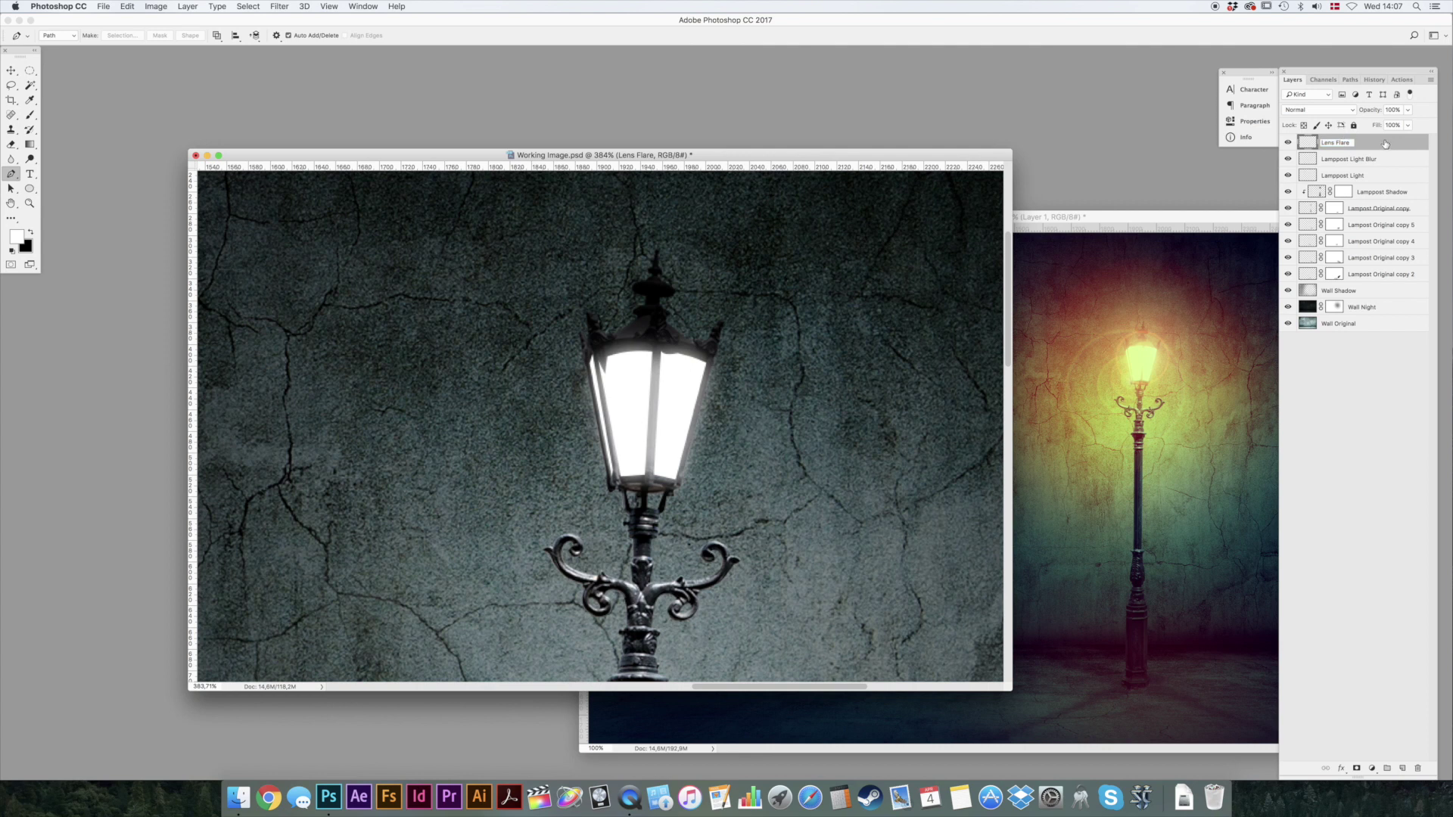
pyautogui.press('Return')
# Step: Draw a large elliptical selection left of the lamppost and fill it with black
pyautogui.scroll(-6, 603, 441)
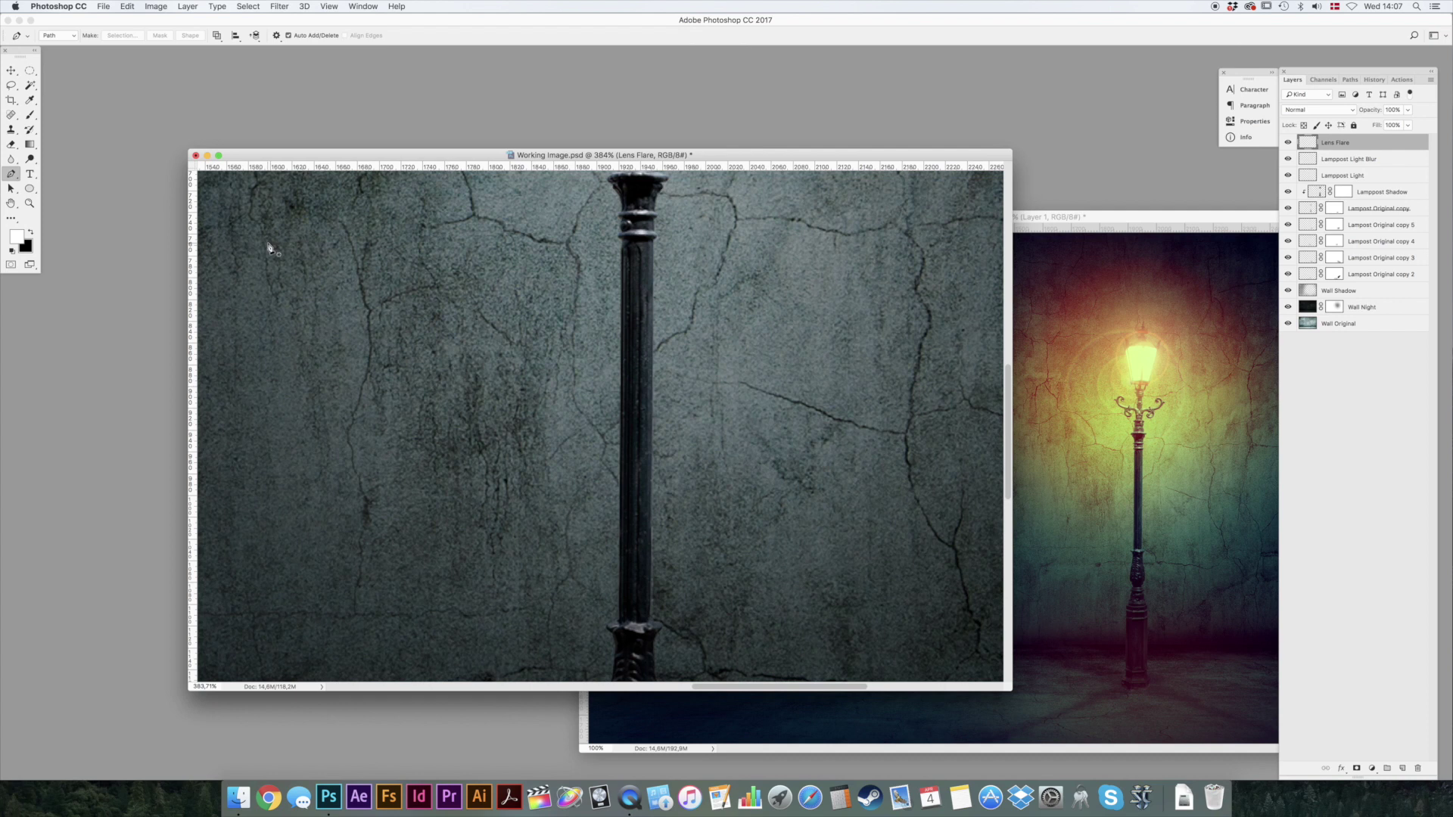
pyautogui.doubleClick(29, 203)
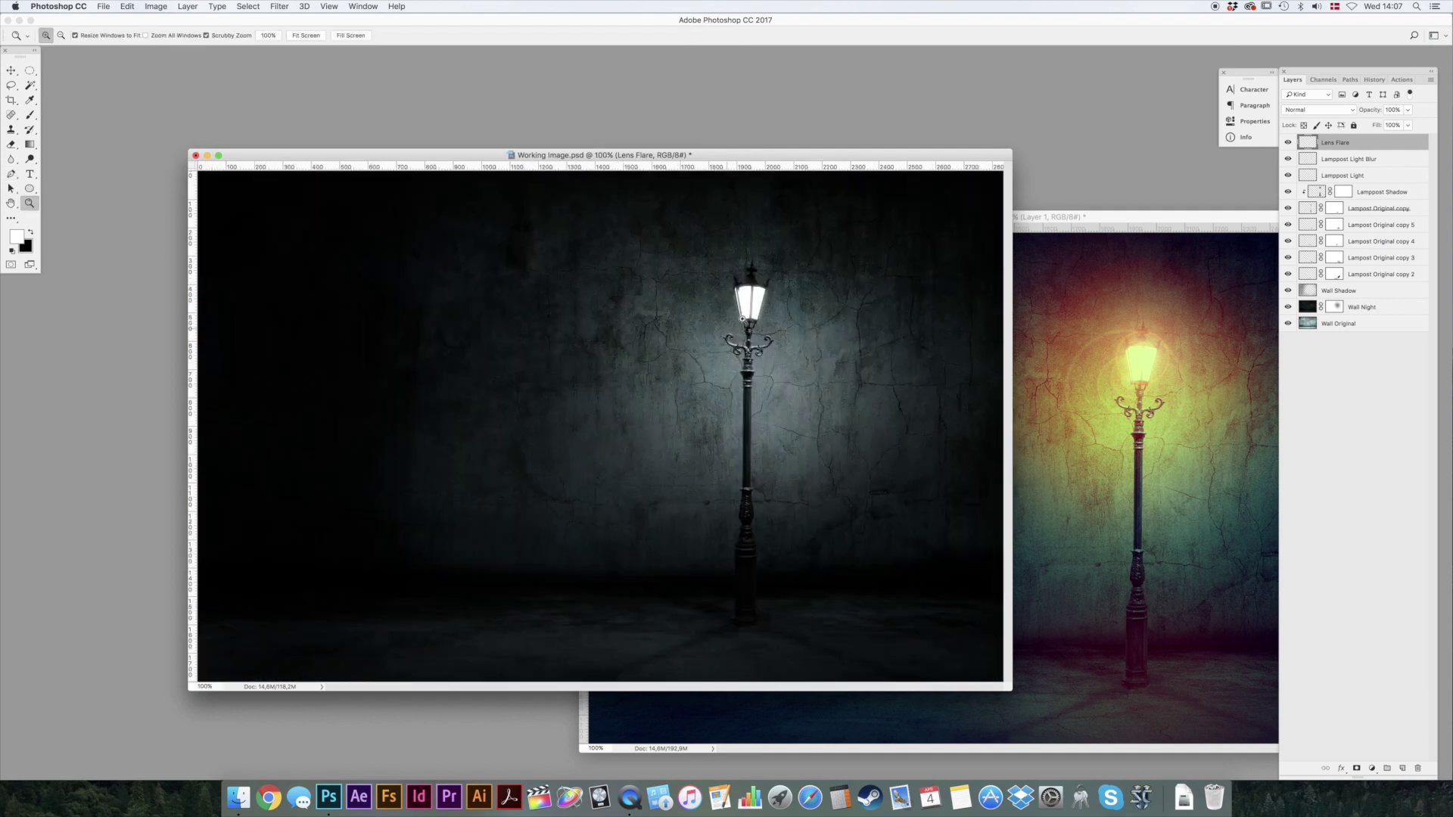
pyautogui.click(757, 308)
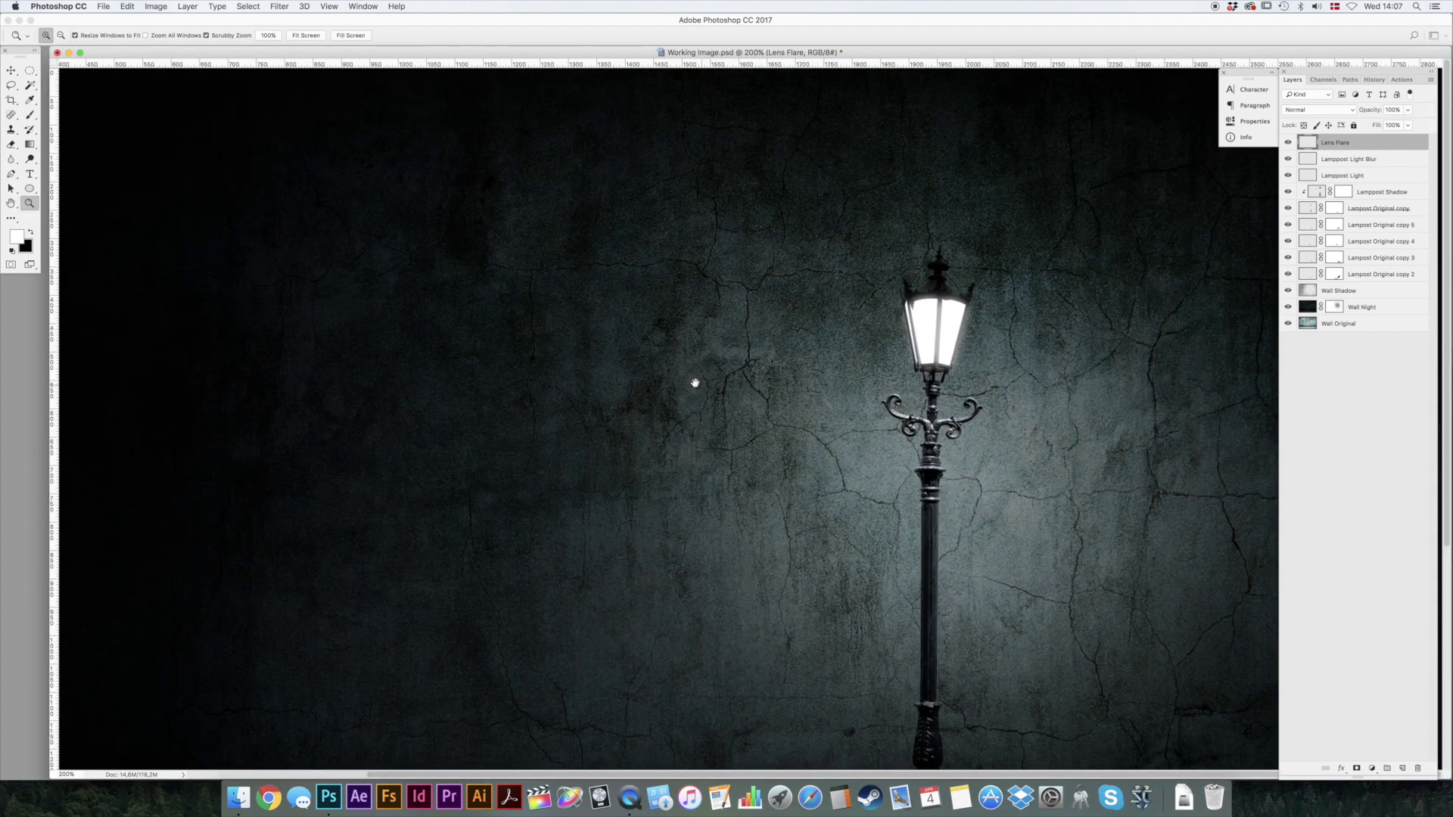
pyautogui.press('m')
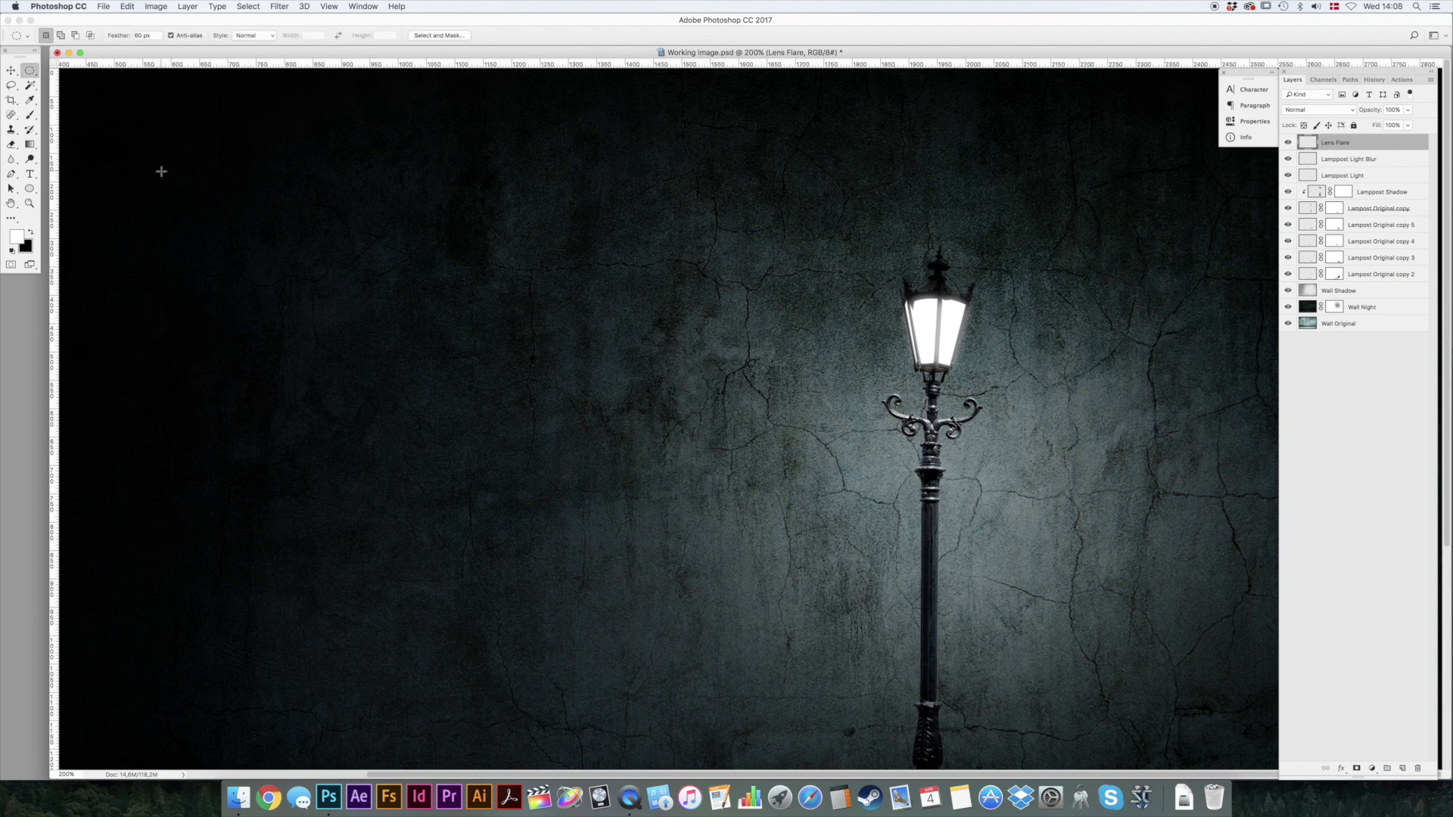
pyautogui.hotkey('shift', 'm')
pyautogui.hotkey('shift', 'm')
pyautogui.scroll(-1, 489, 347)
pyautogui.scroll(-3, 489, 346)
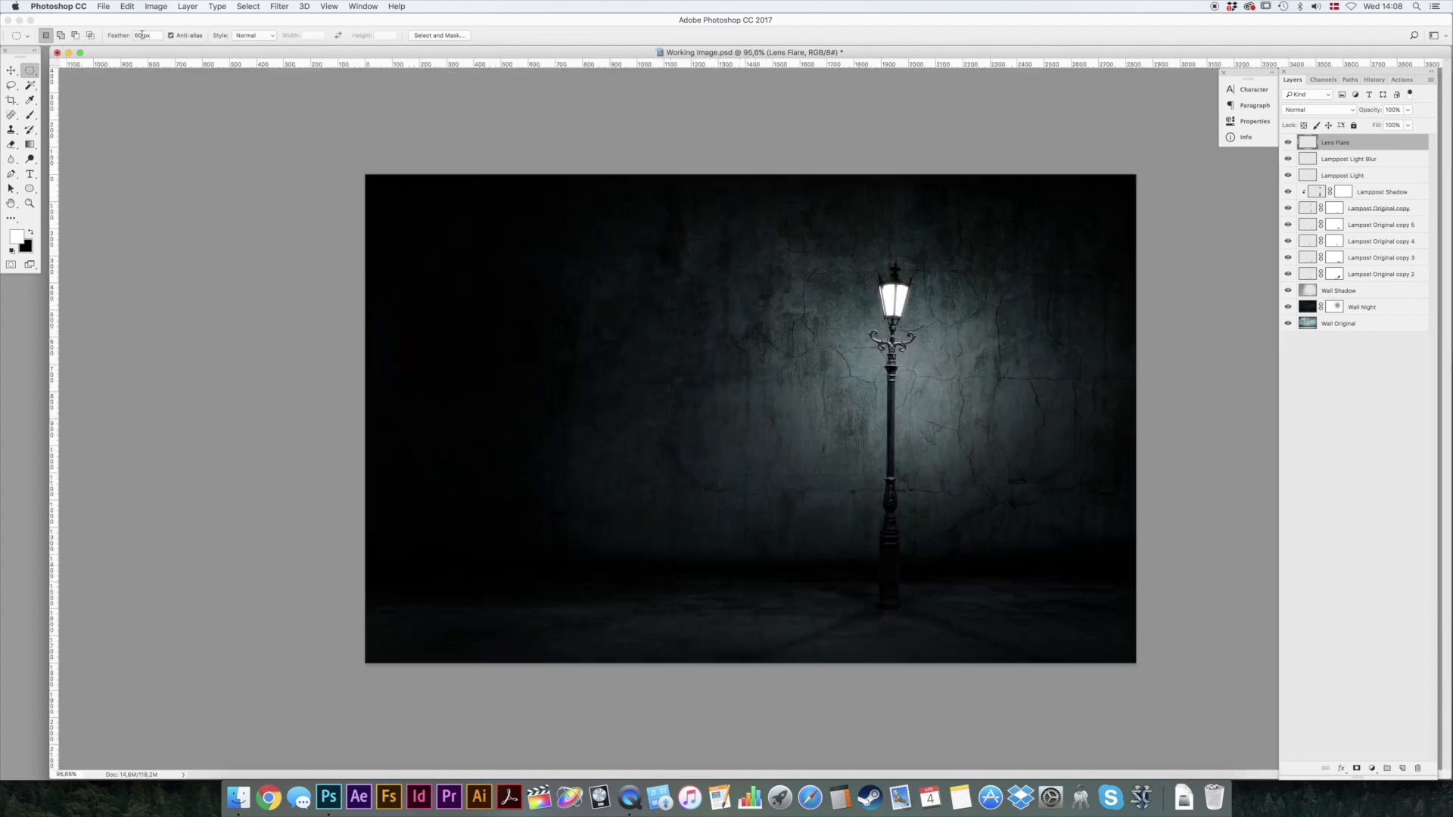
pyautogui.moveTo(574, 260); pyautogui.dragTo(983, 552)
pyautogui.press('x')
pyautogui.press('alt')
pyautogui.hotkey('alt', 'BackSpace')
pyautogui.press('super+d')
# Step: Render a 50-300mm Zoom lens flare at 104% brightness centred in the black circle
pyautogui.click(277, 6)
pyautogui.moveTo(317, 196)
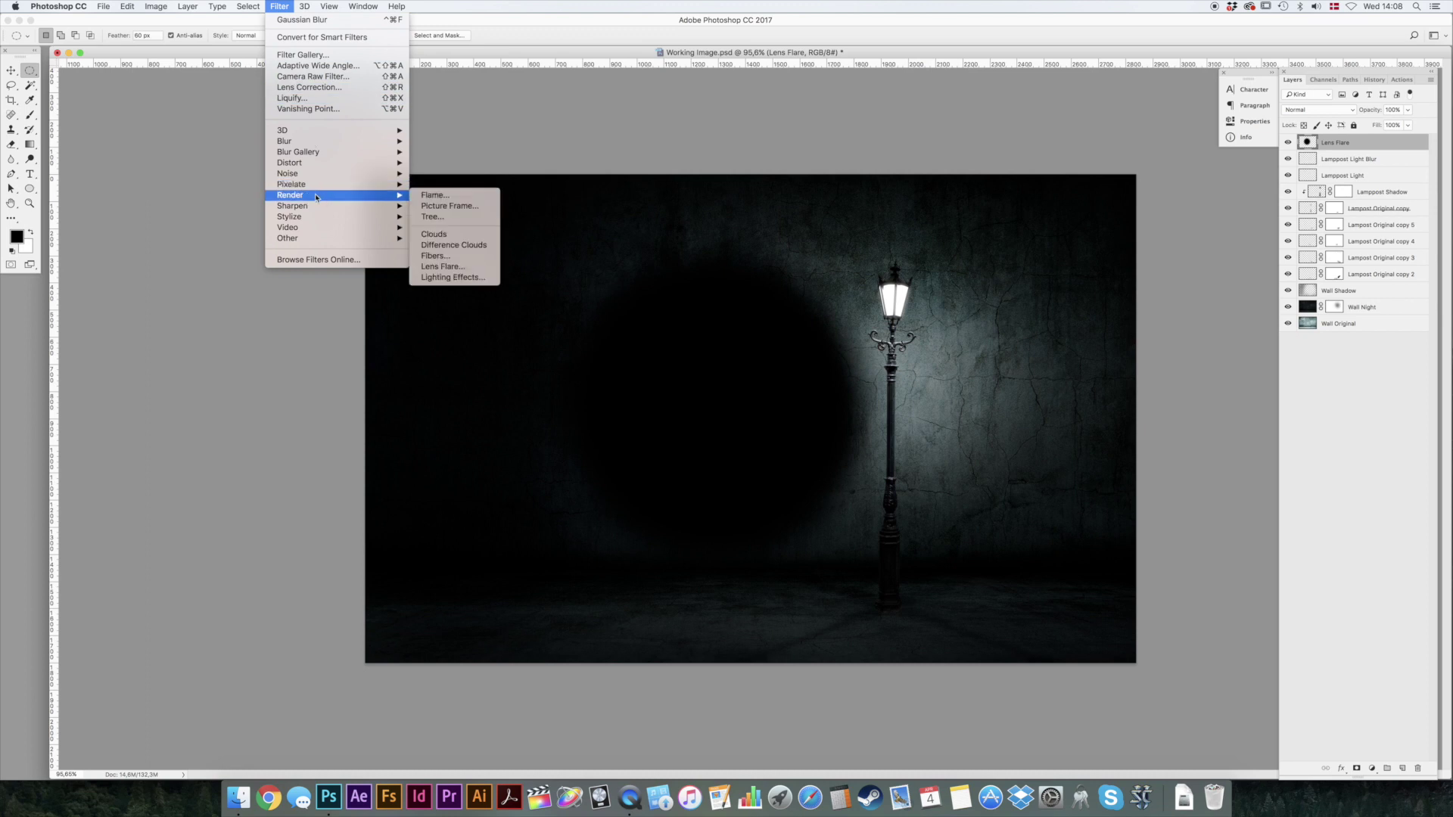
pyautogui.click(457, 267)
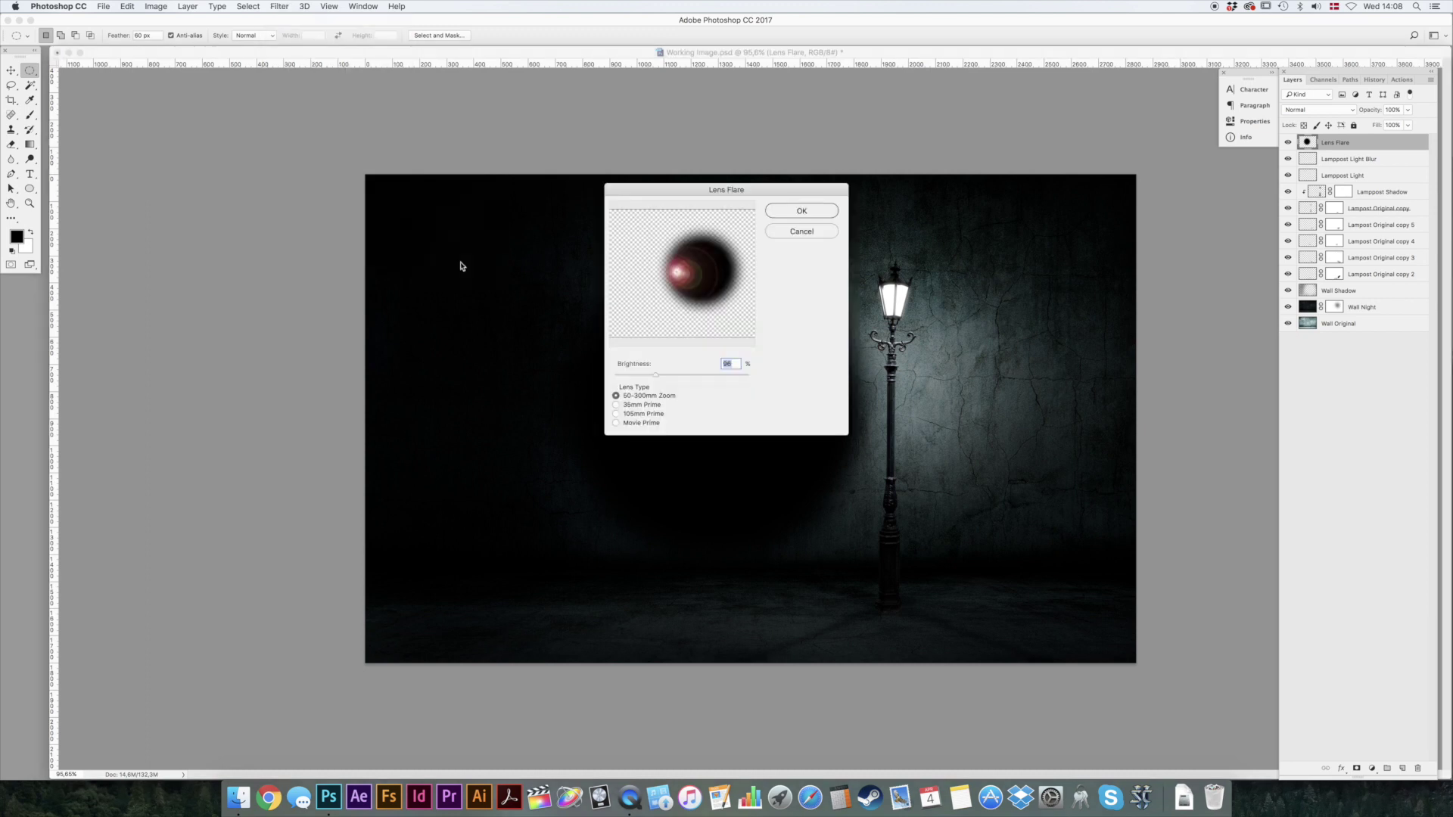
pyautogui.moveTo(679, 278); pyautogui.dragTo(701, 269)
pyautogui.click(616, 405)
pyautogui.click(616, 423)
pyautogui.click(616, 396)
pyautogui.moveTo(652, 376)
pyautogui.mouseDown()
pyautogui.moveTo(675, 374)
pyautogui.moveTo(662, 376)
pyautogui.mouseUp()
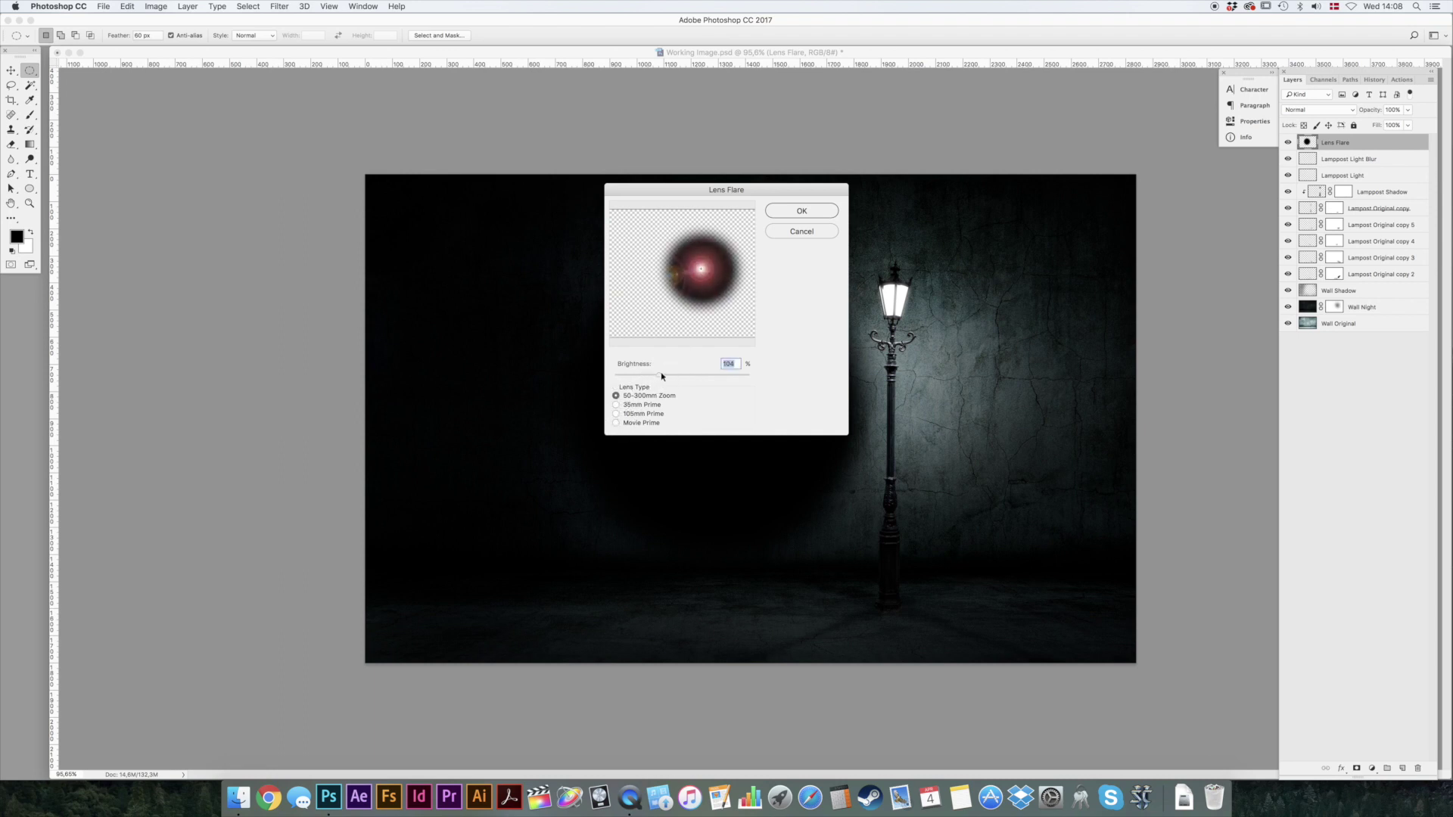
pyautogui.click(802, 212)
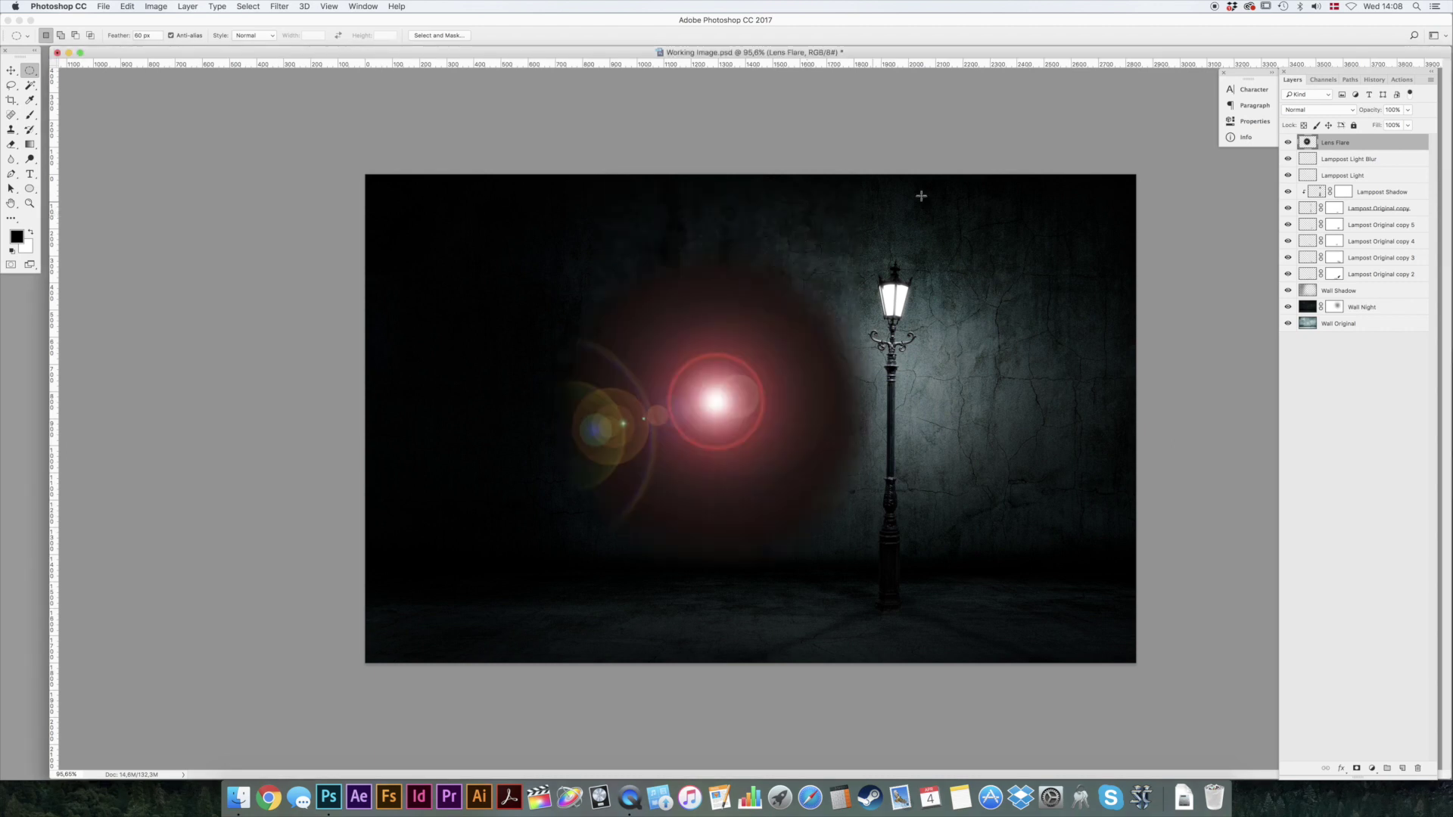
# Step: Set the Lens Flare layer to Screen blend mode and raise the Levels black input to 31
pyautogui.click(1327, 110)
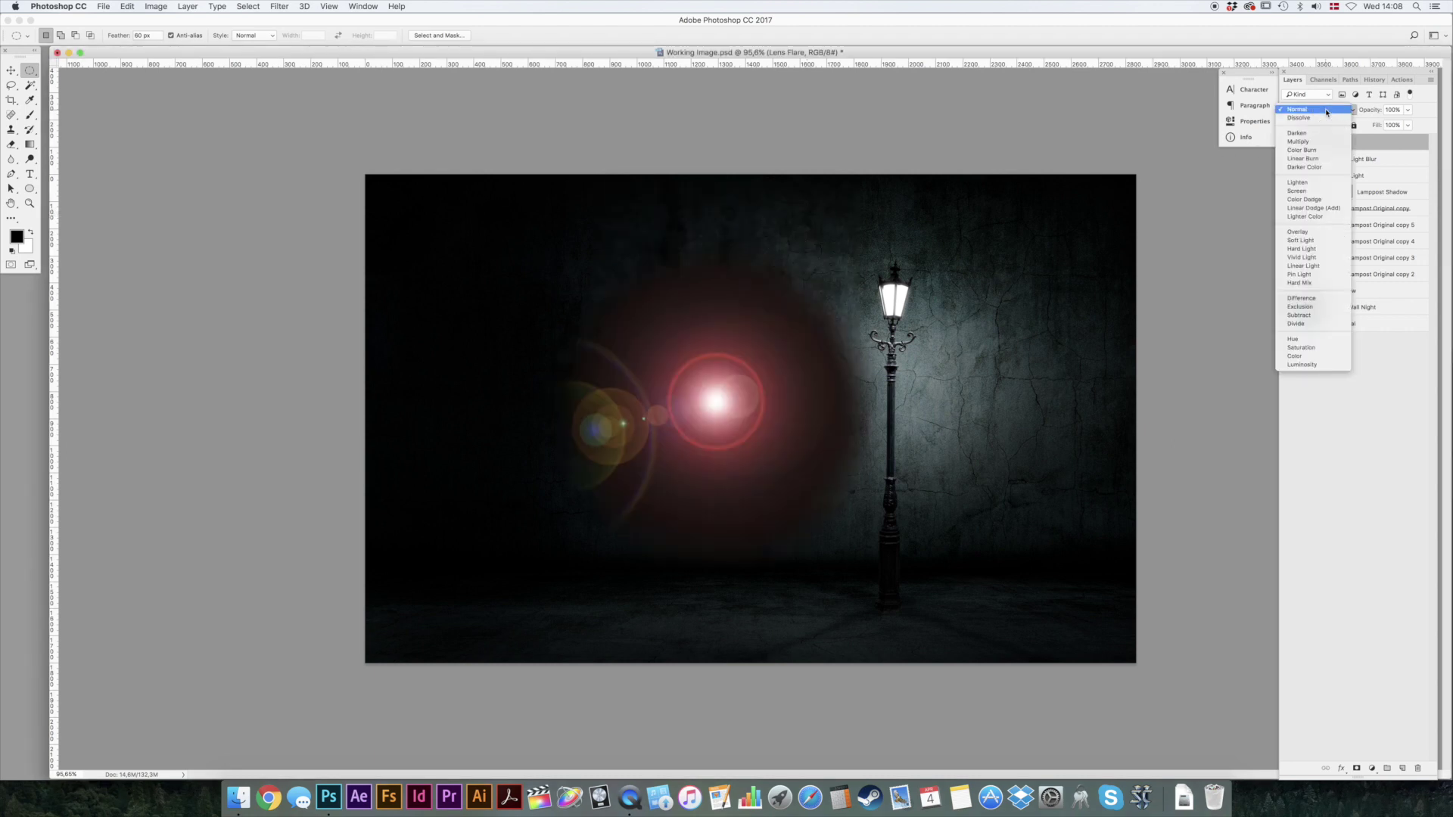
pyautogui.click(1299, 192)
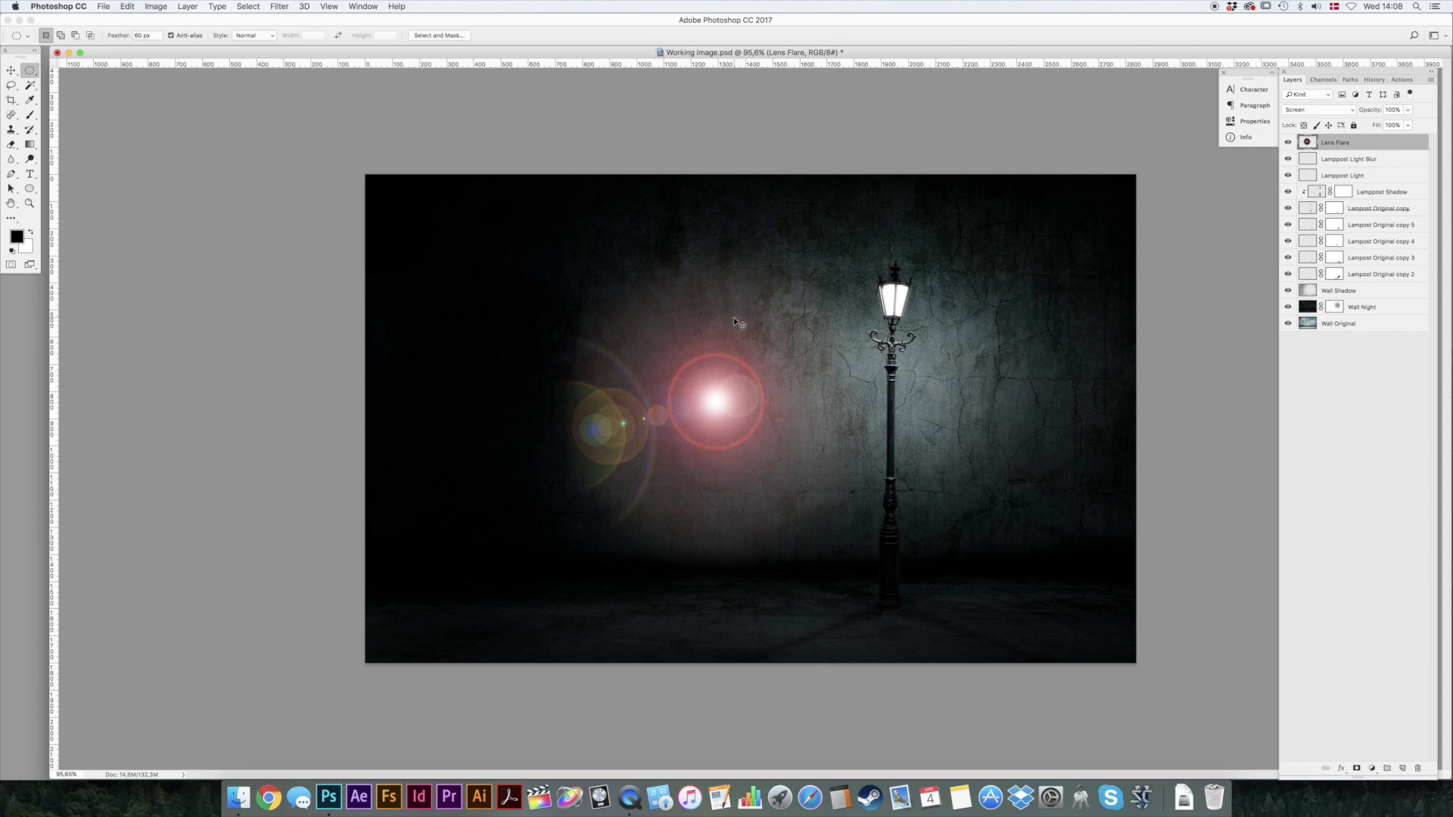
pyautogui.press('super+l')
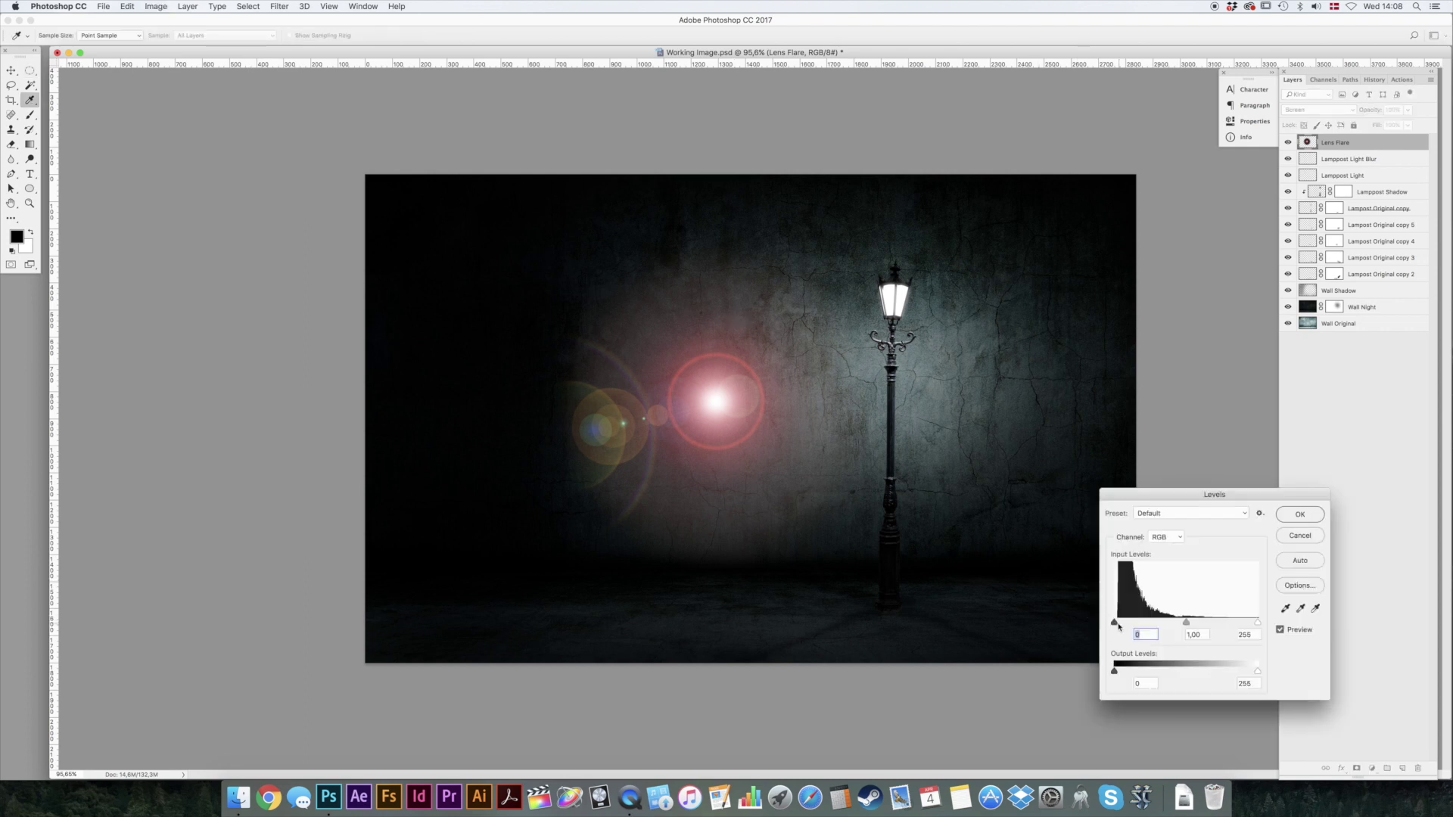
pyautogui.moveTo(1115, 623); pyautogui.dragTo(1132, 623)
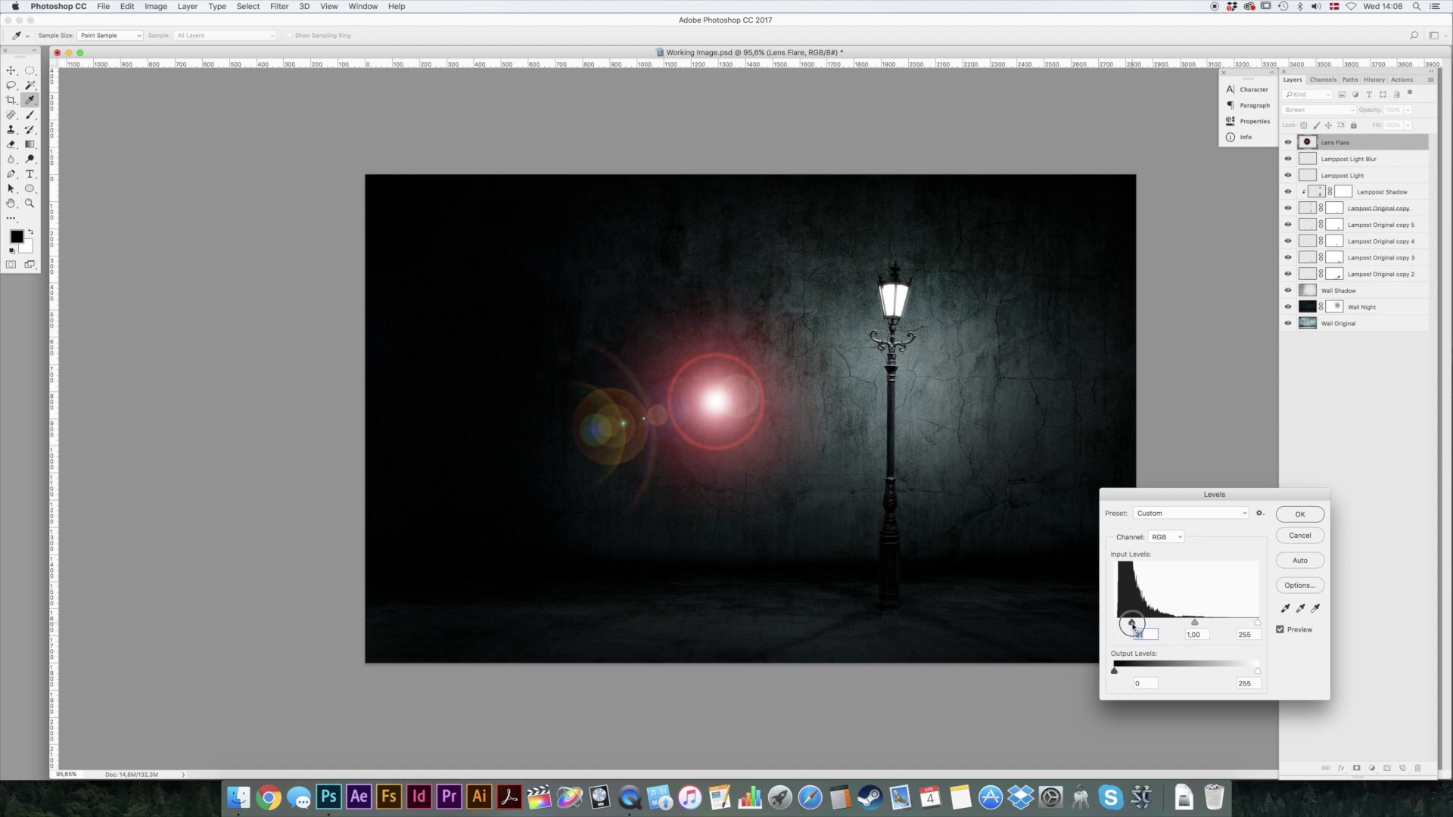
pyautogui.click(1300, 515)
# Step: Scale down the flare, rotate it about -33°, and place it over the lantern
pyautogui.press('m')
pyautogui.press('super+t')
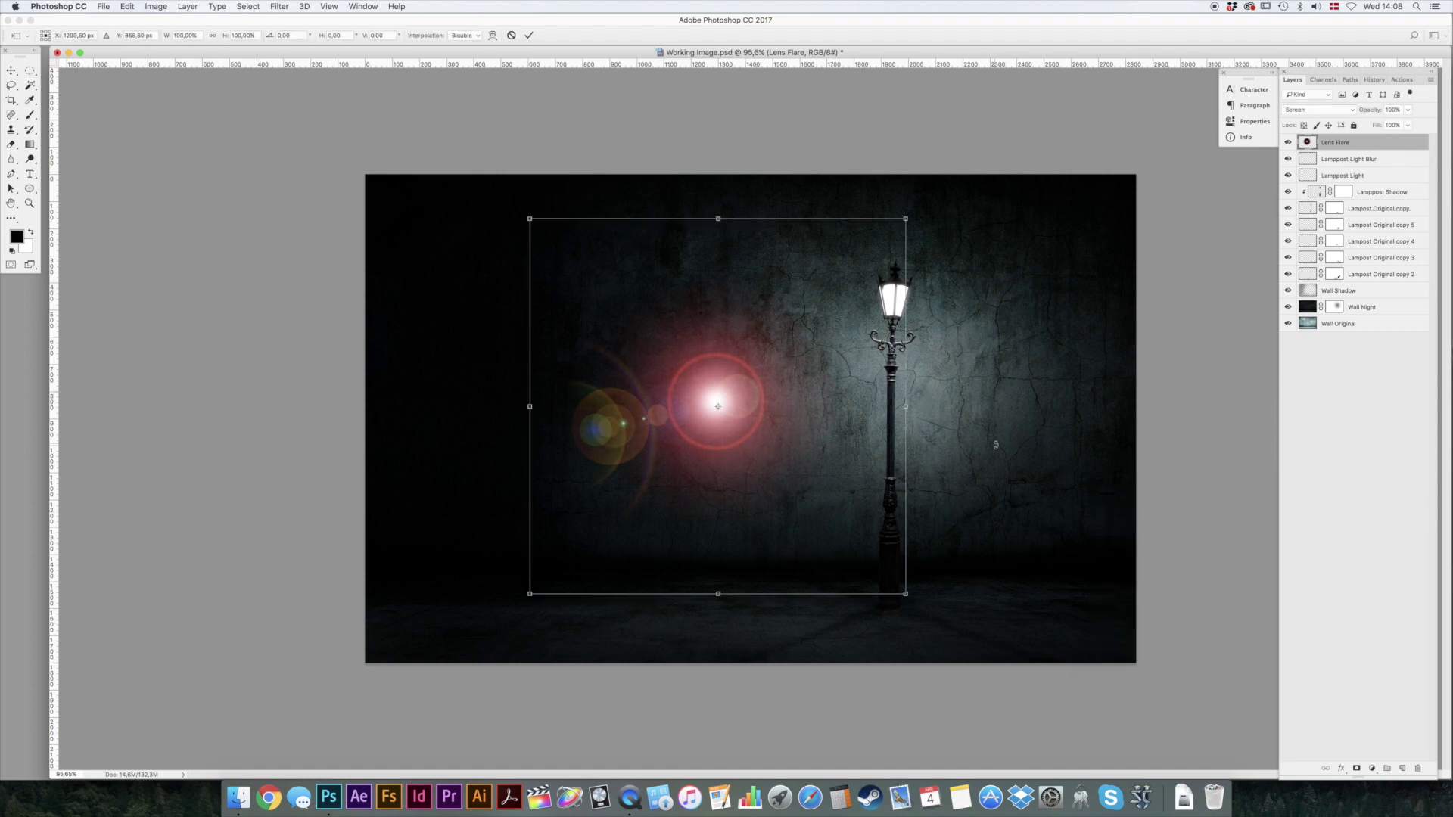
pyautogui.moveTo(908, 221); pyautogui.dragTo(853, 271)
pyautogui.moveTo(897, 378); pyautogui.dragTo(900, 273)
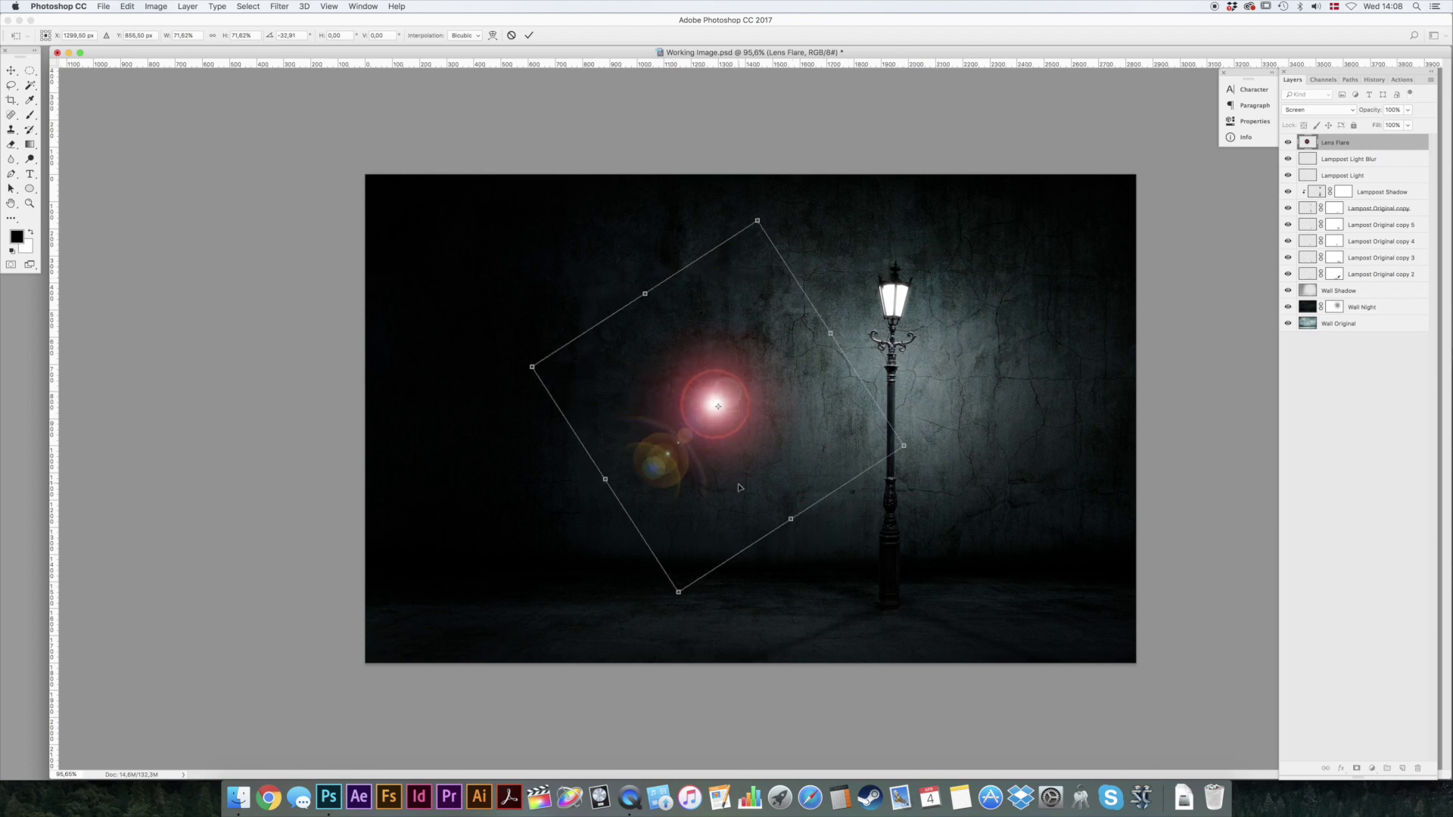
pyautogui.moveTo(738, 490); pyautogui.dragTo(914, 381)
pyautogui.moveTo(1084, 342); pyautogui.dragTo(1058, 342)
pyautogui.press('Return')
pyautogui.press('m')
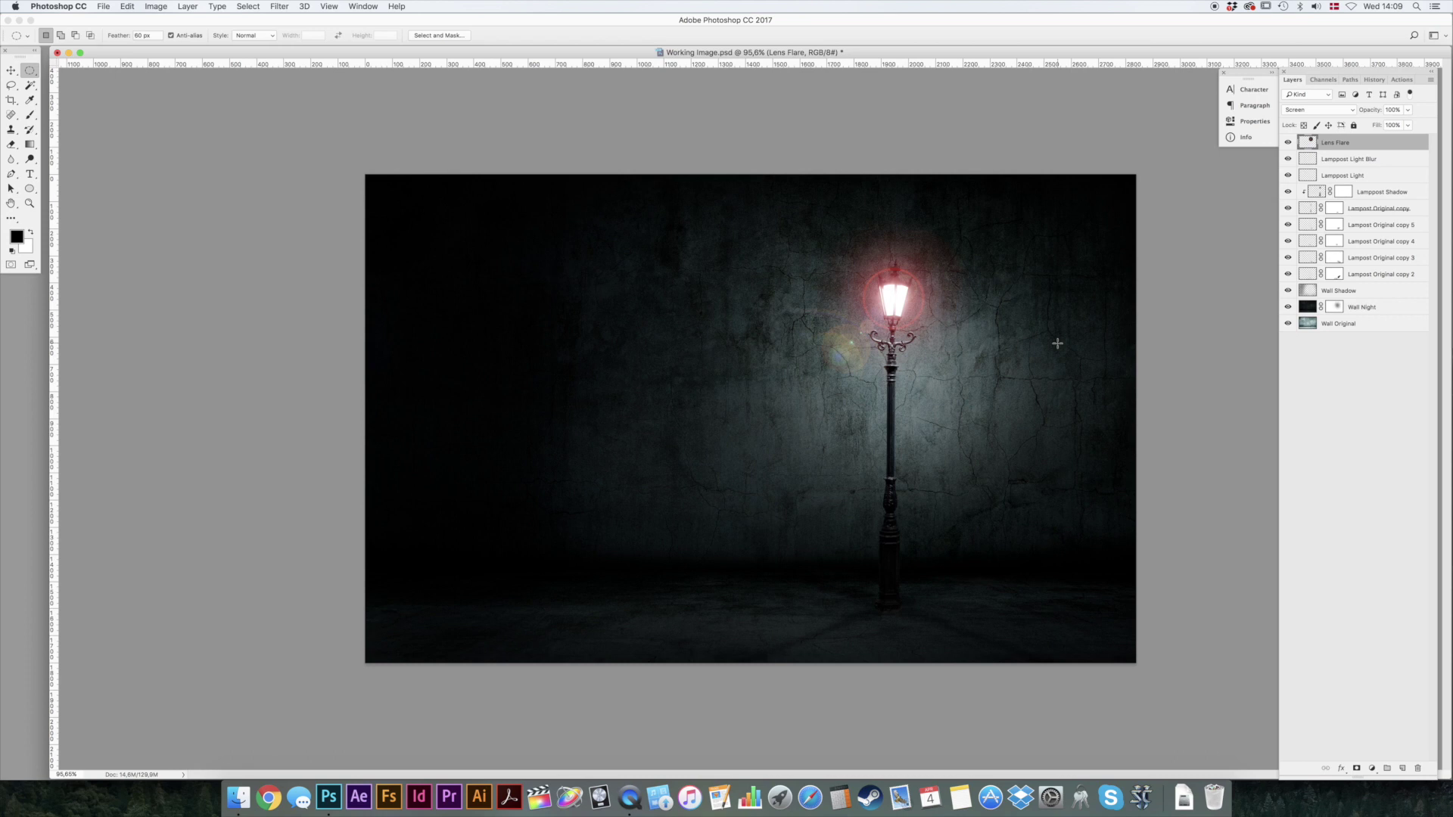
# Step: Create a new layer above Lens Flare and rename it Vivid Light Top
pyautogui.press('super+shift+alt+n')
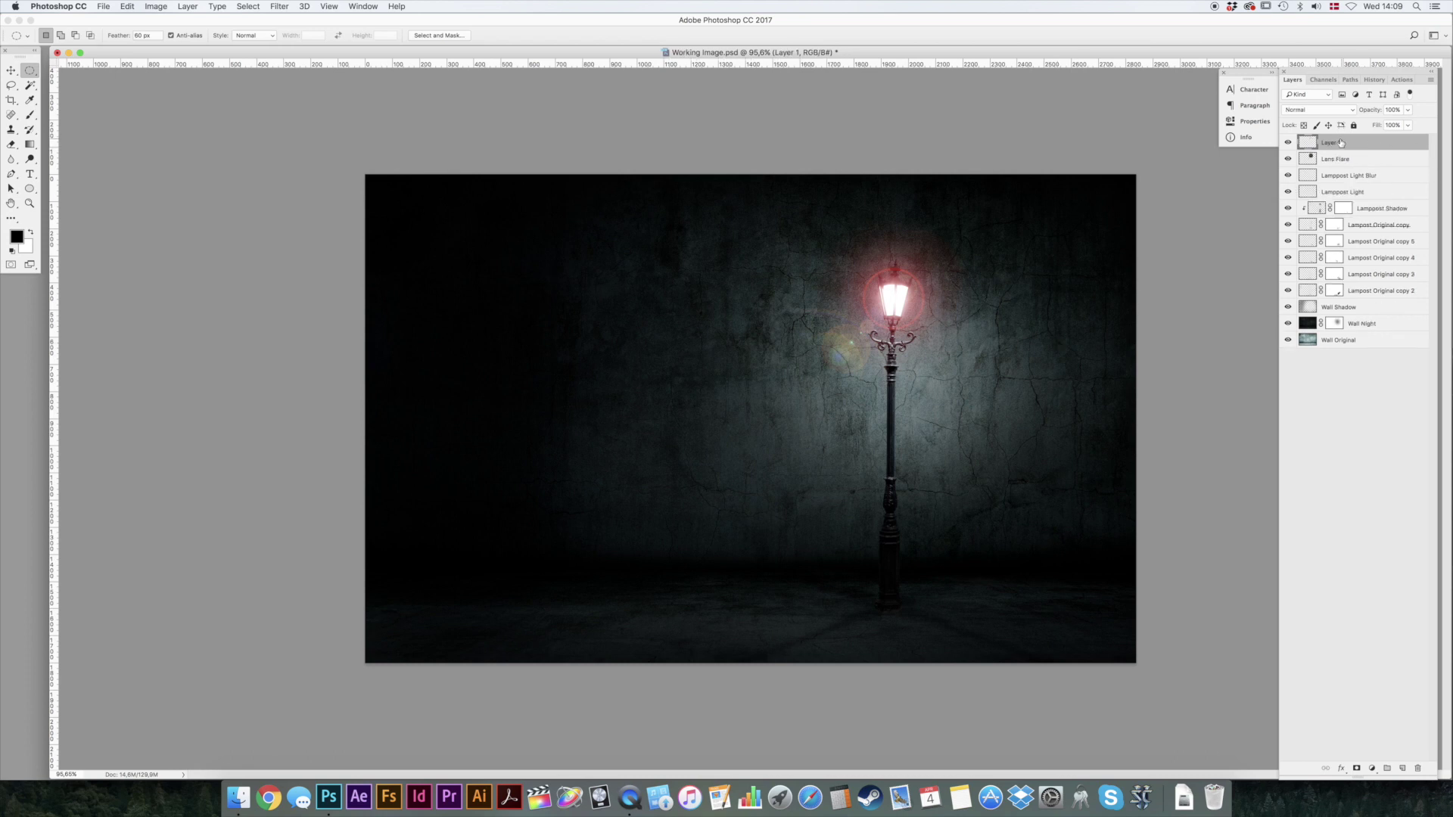
pyautogui.doubleClick(1334, 143)
pyautogui.write('Vivid Light Top')
# Step: Finish naming the new layer 'Vivid Light Top'
pyautogui.press('super+a')
pyautogui.press('Left')
pyautogui.press('Return')
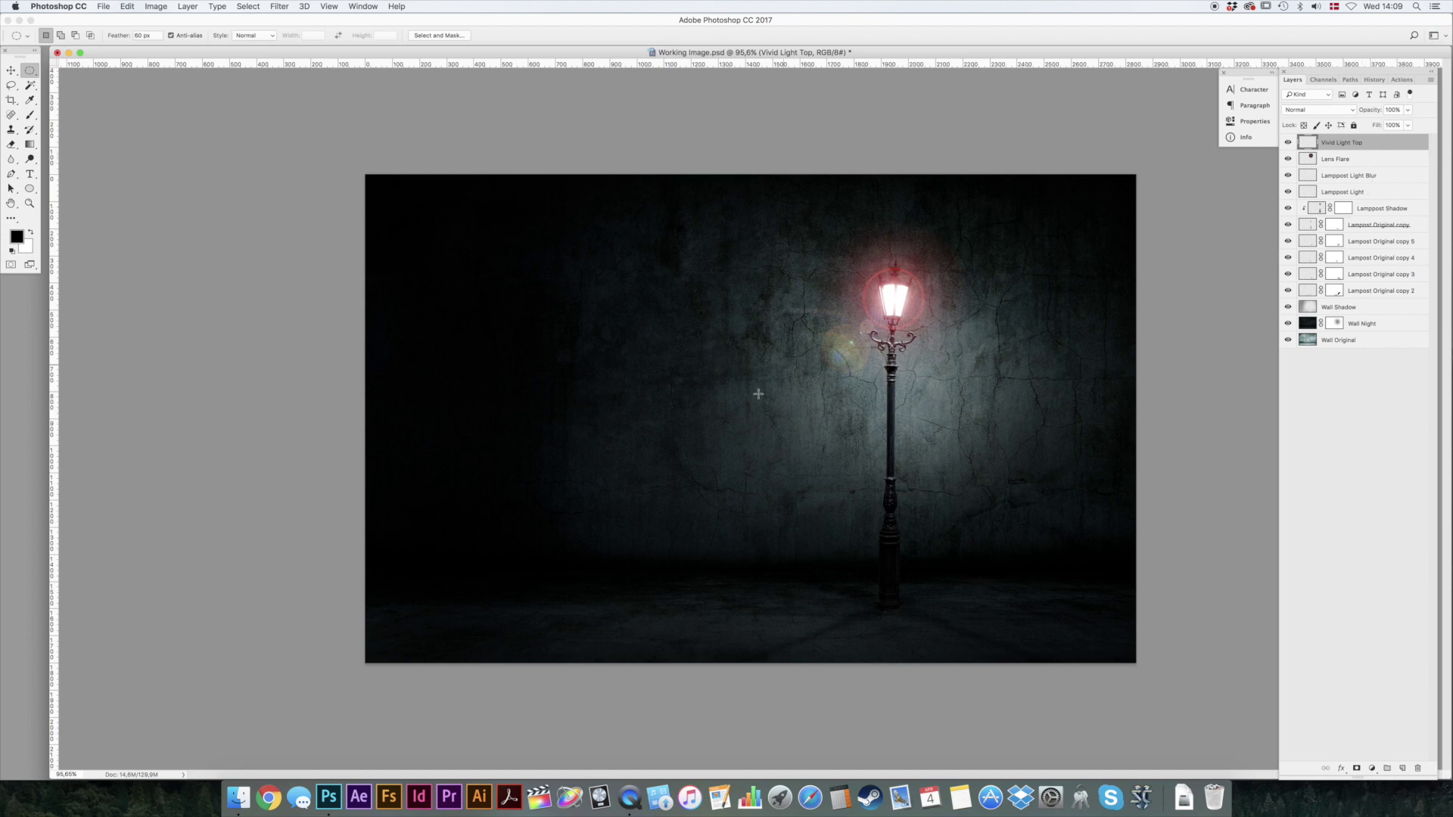
# Step: Choose a bright saturated yellow and brush a soft glow over the lamp head
pyautogui.press('b')
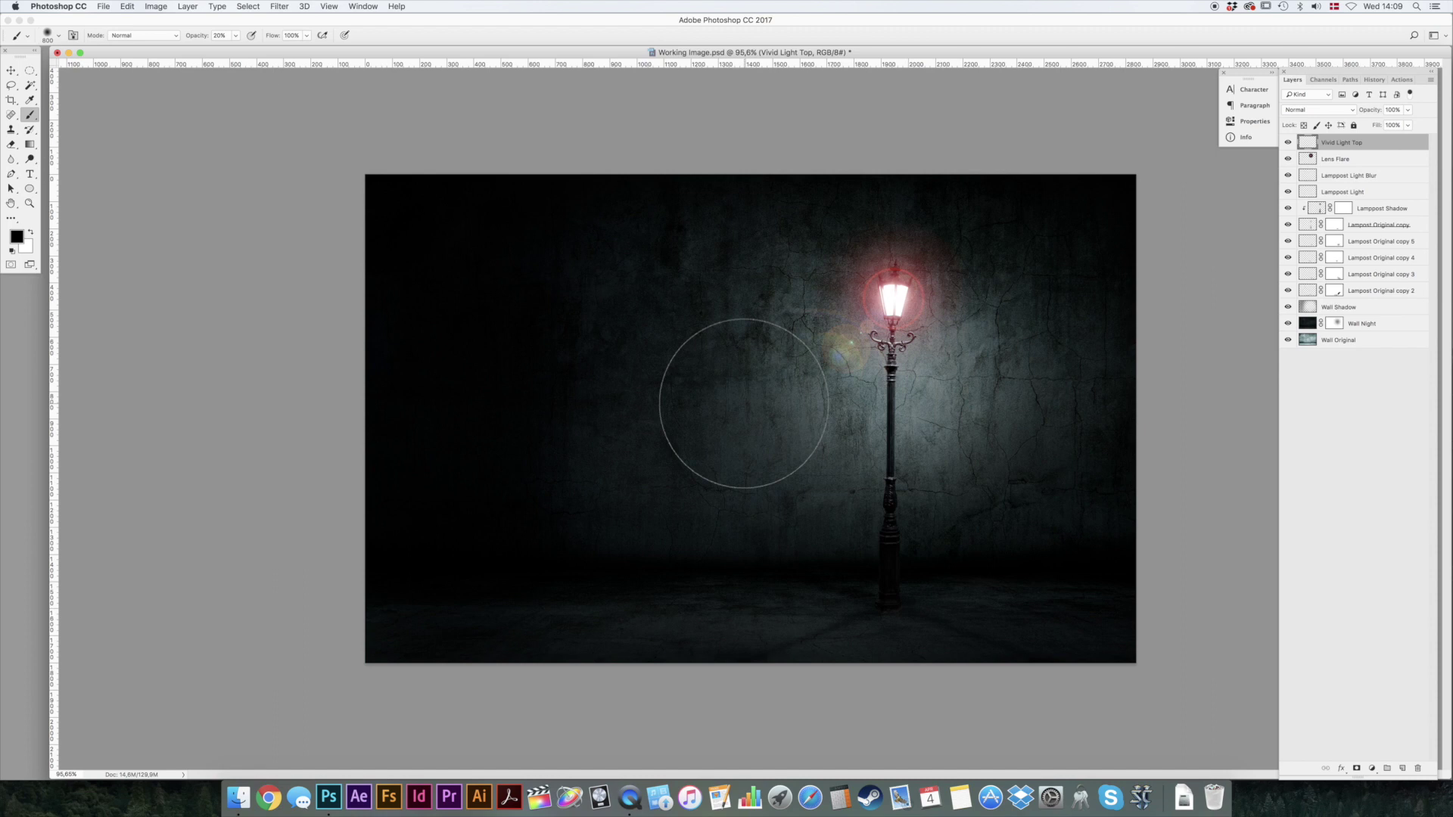
pyautogui.click(17, 238)
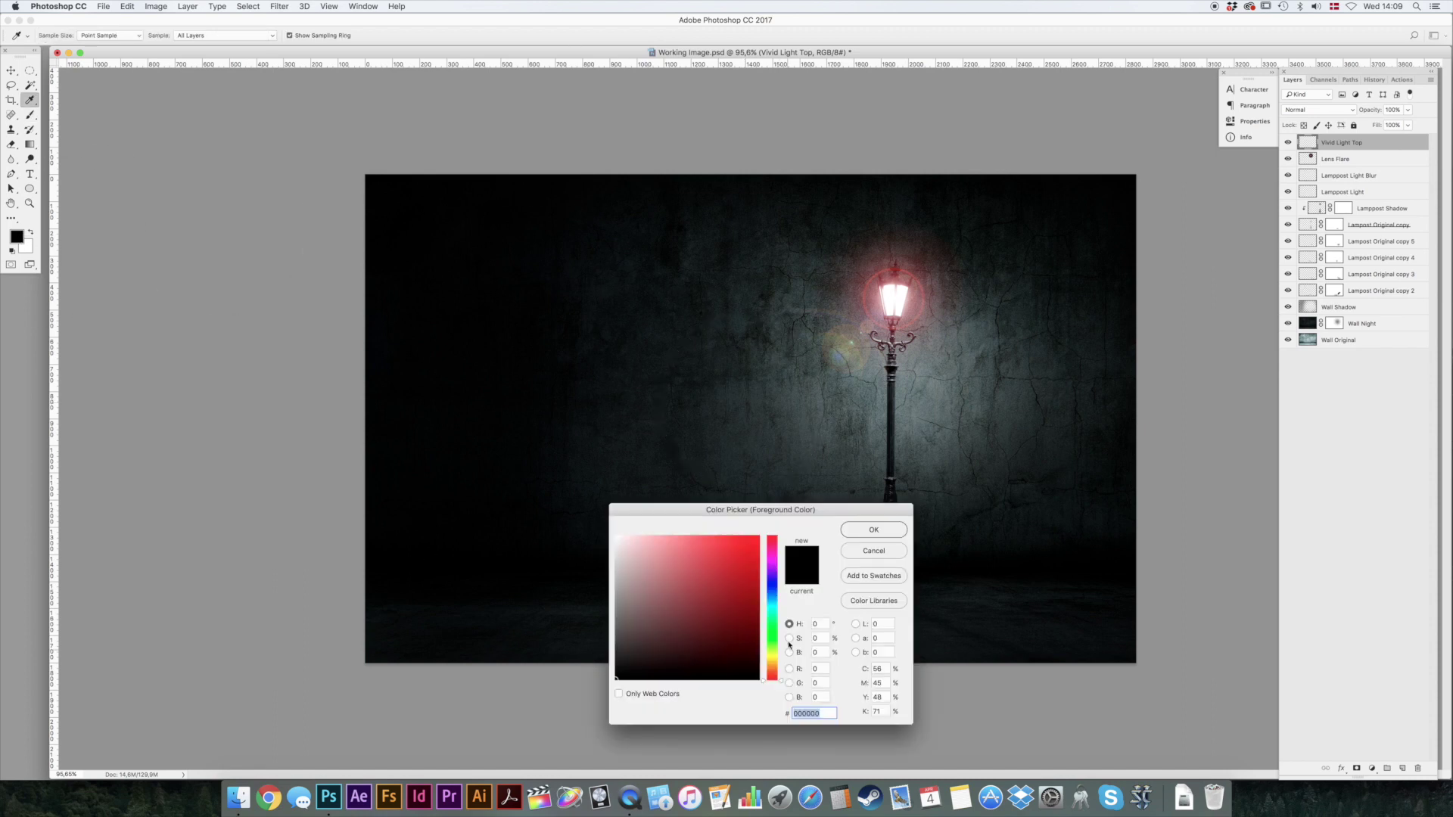
pyautogui.moveTo(775, 674); pyautogui.dragTo(775, 659)
pyautogui.moveTo(728, 612); pyautogui.dragTo(820, 513)
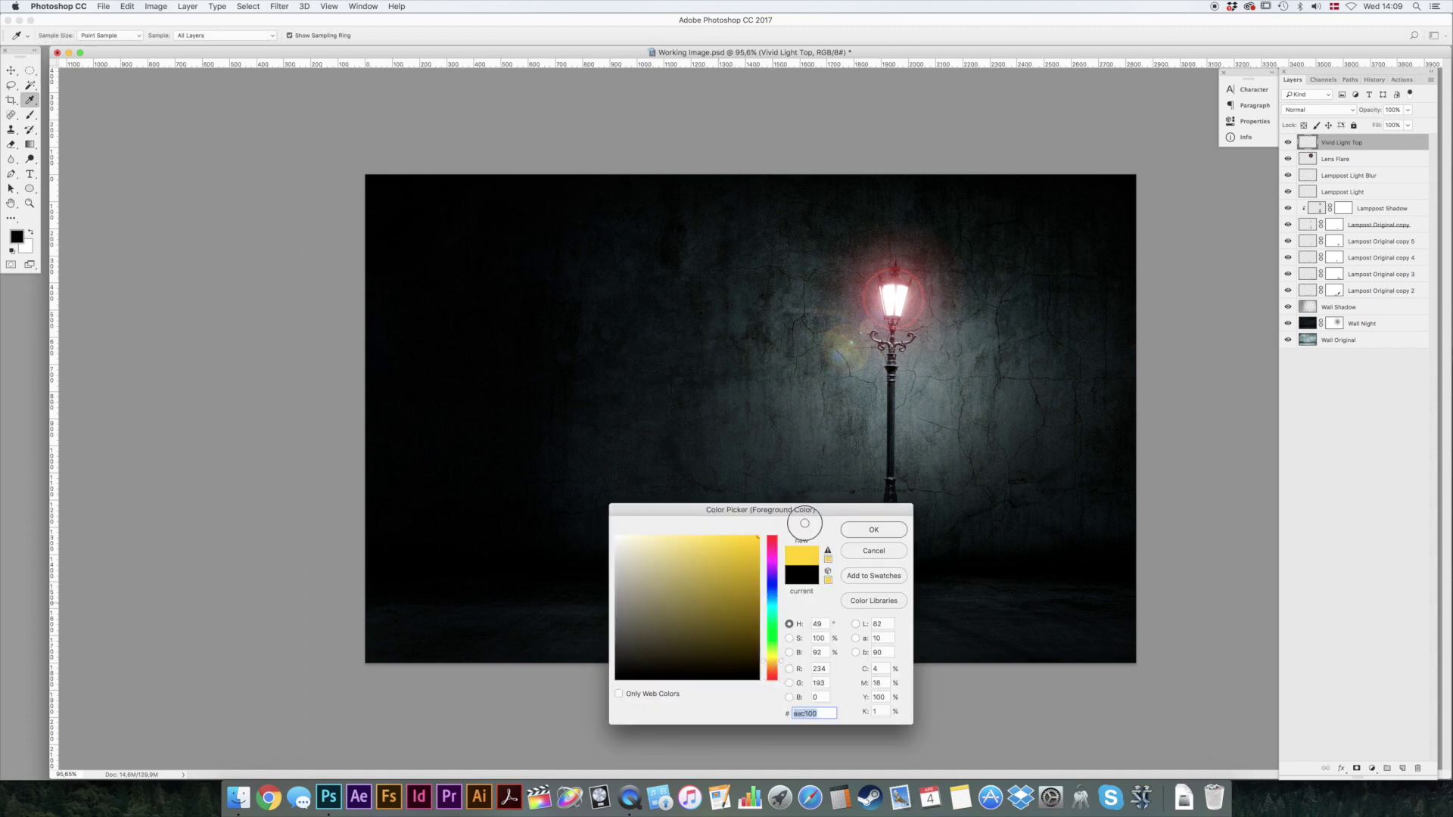
pyautogui.click(874, 530)
pyautogui.press('b')
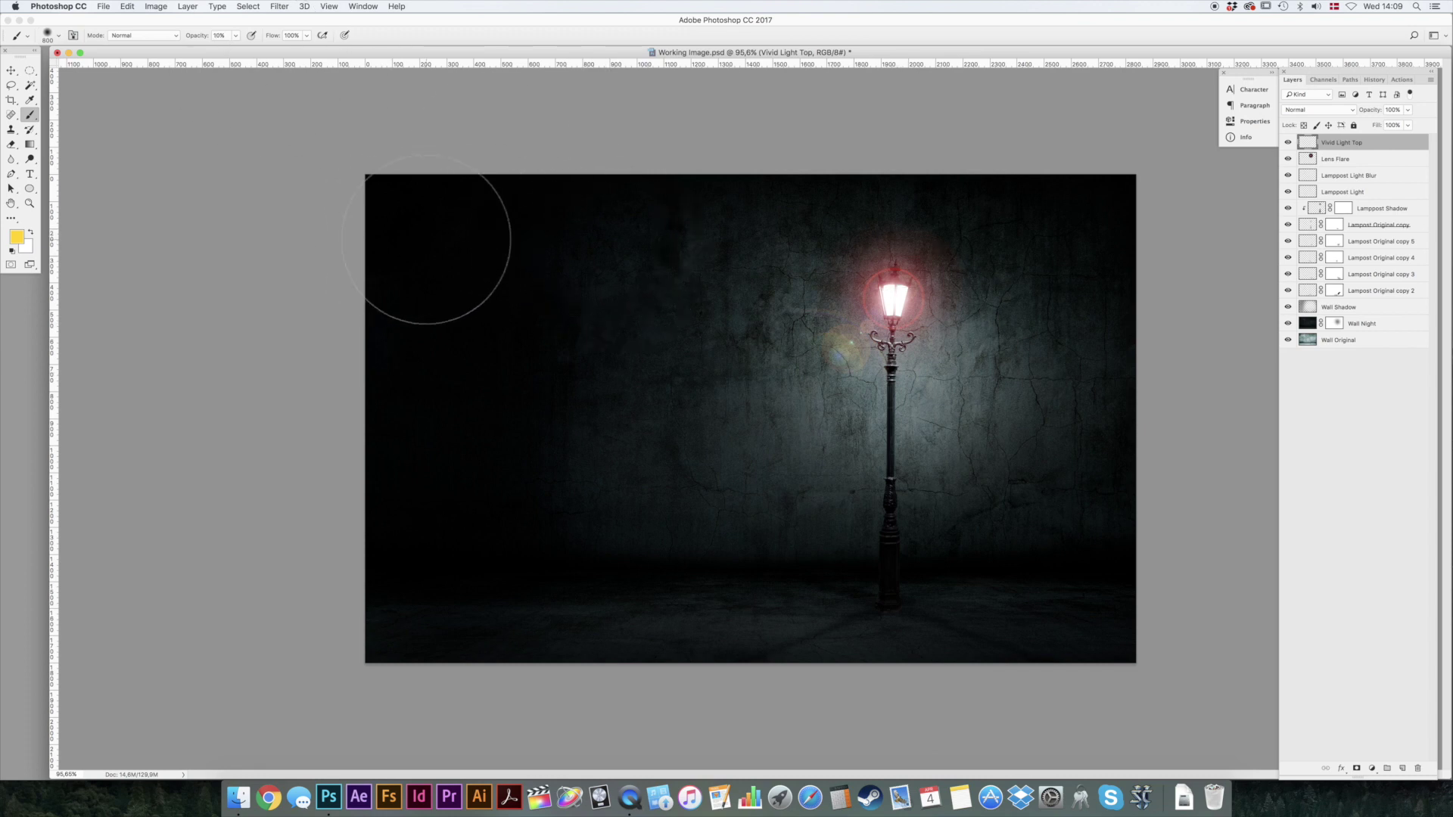
pyautogui.click(897, 297)
pyautogui.moveTo(896, 298)
pyautogui.mouseDown()
pyautogui.moveTo(837, 259)
pyautogui.moveTo(973, 220)
pyautogui.moveTo(804, 225)
pyautogui.moveTo(1151, 227)
pyautogui.moveTo(1119, 201)
pyautogui.moveTo(1031, 383)
pyautogui.mouseUp()
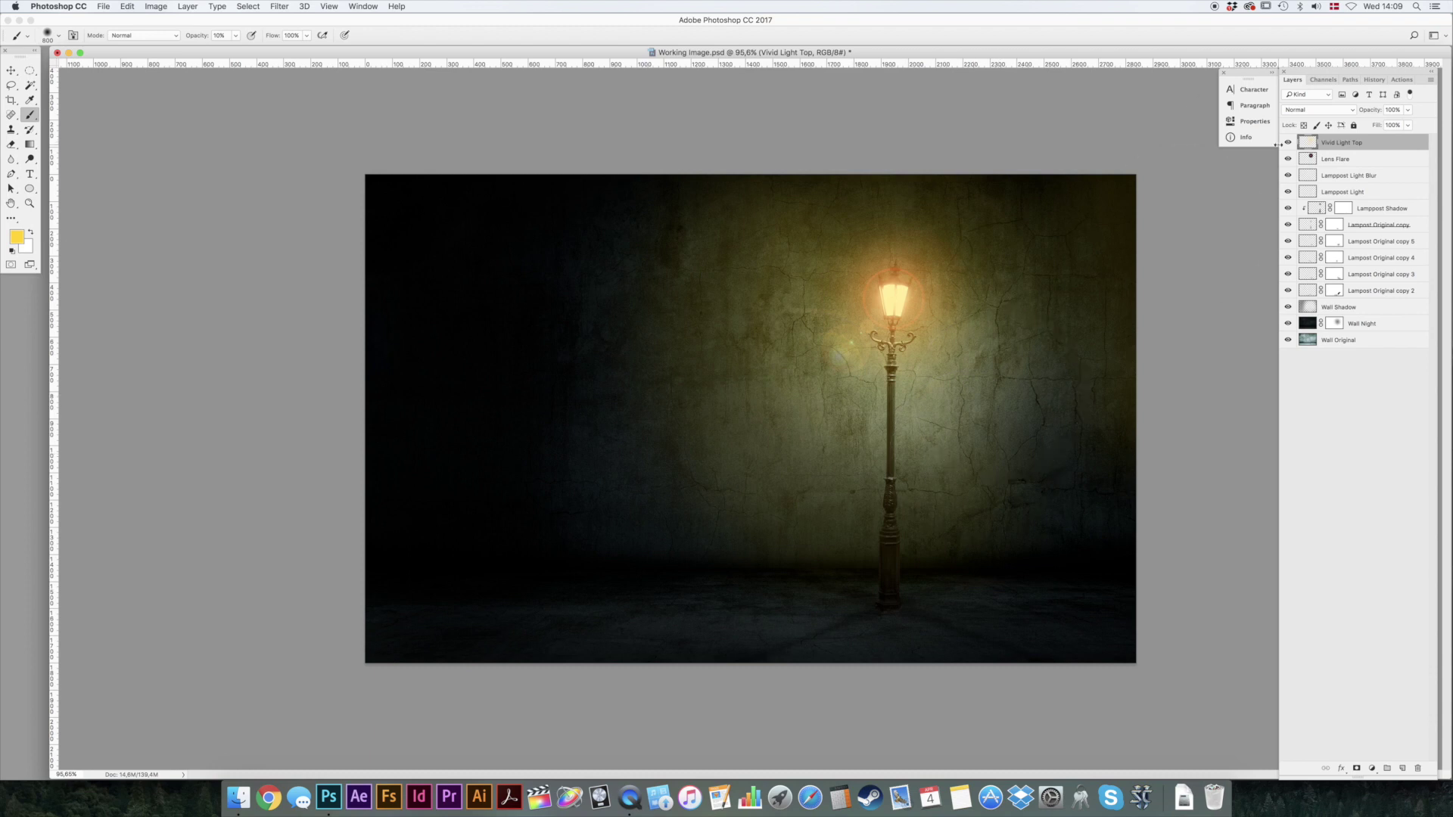
# Step: Set the Vivid Light Top layer to Vivid Light blend mode at 70% opacity
pyautogui.click(1310, 110)
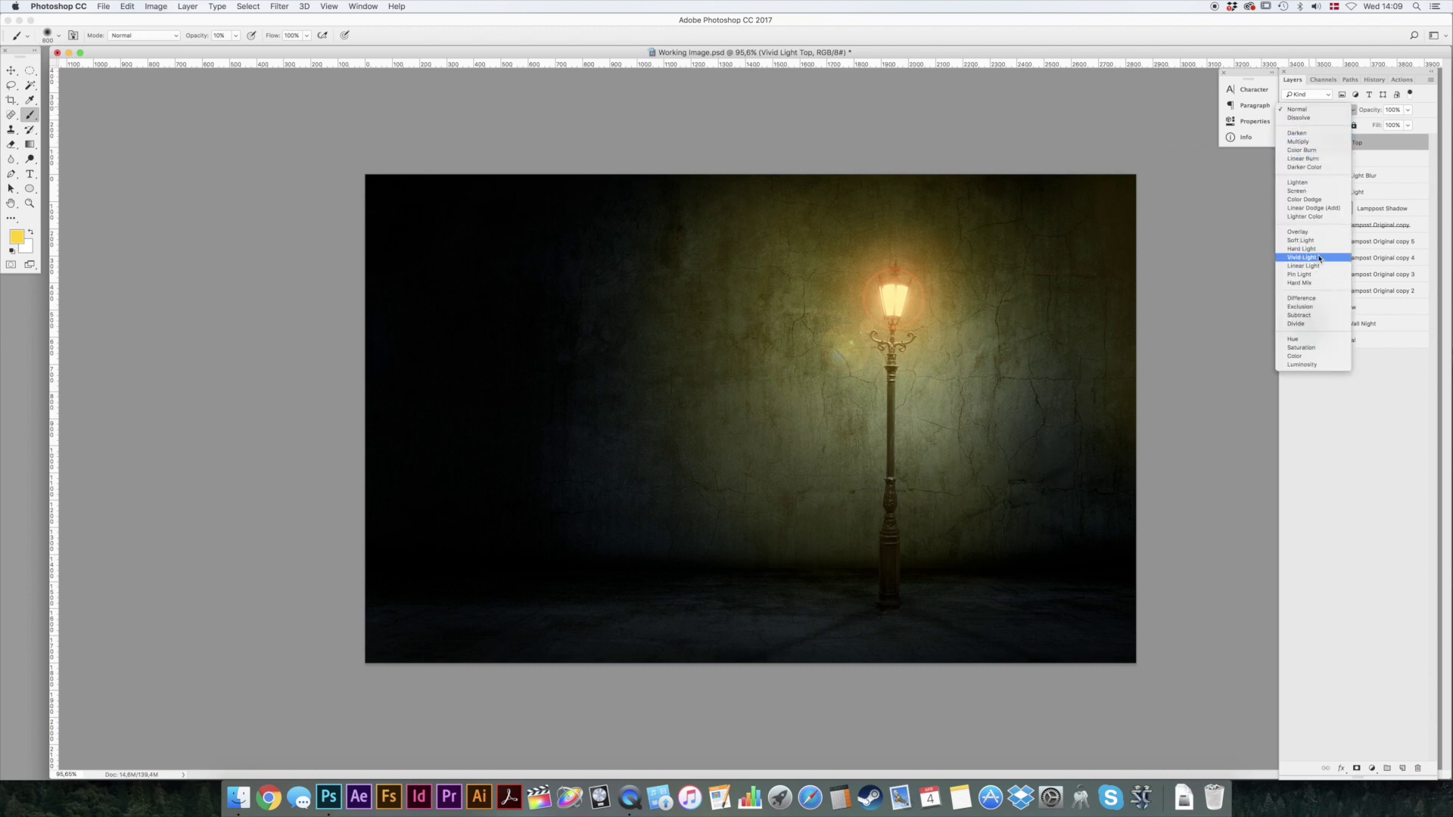
pyautogui.click(1143, 278)
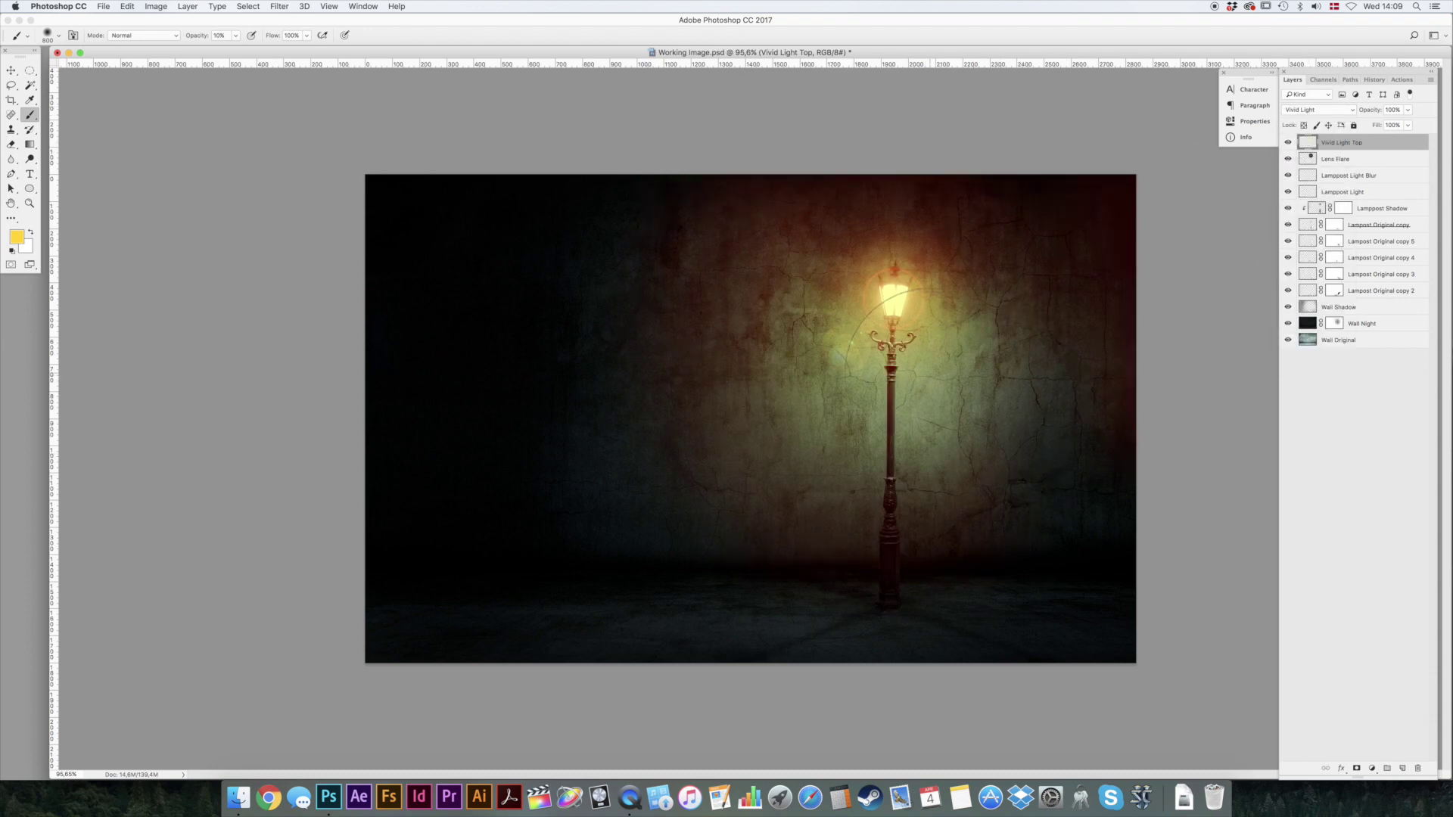
pyautogui.press('v')
pyautogui.press('7')
pyautogui.moveTo(961, 369); pyautogui.dragTo(976, 413)
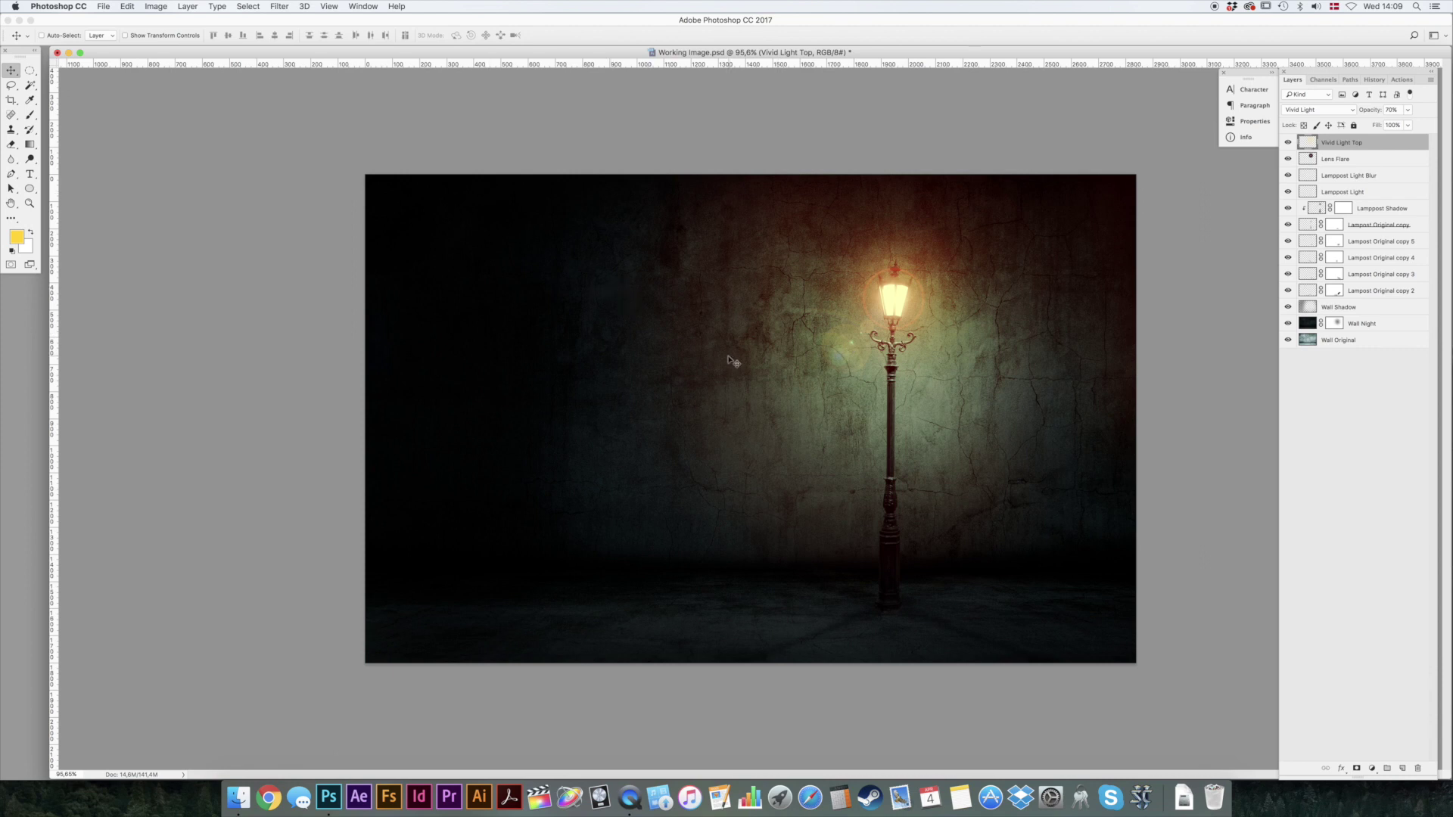
pyautogui.press('4')
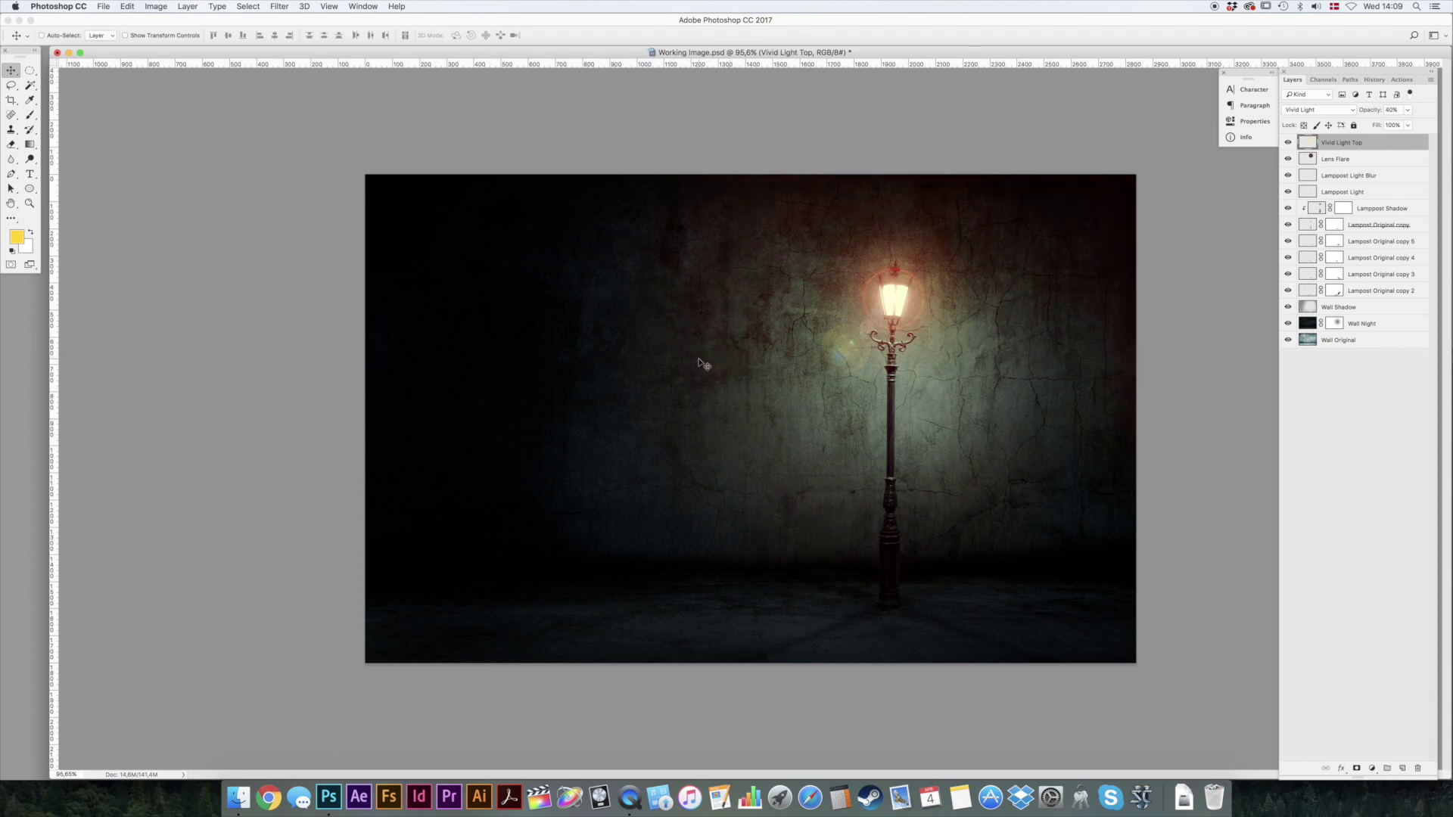
pyautogui.press('9')
pyautogui.press('1')
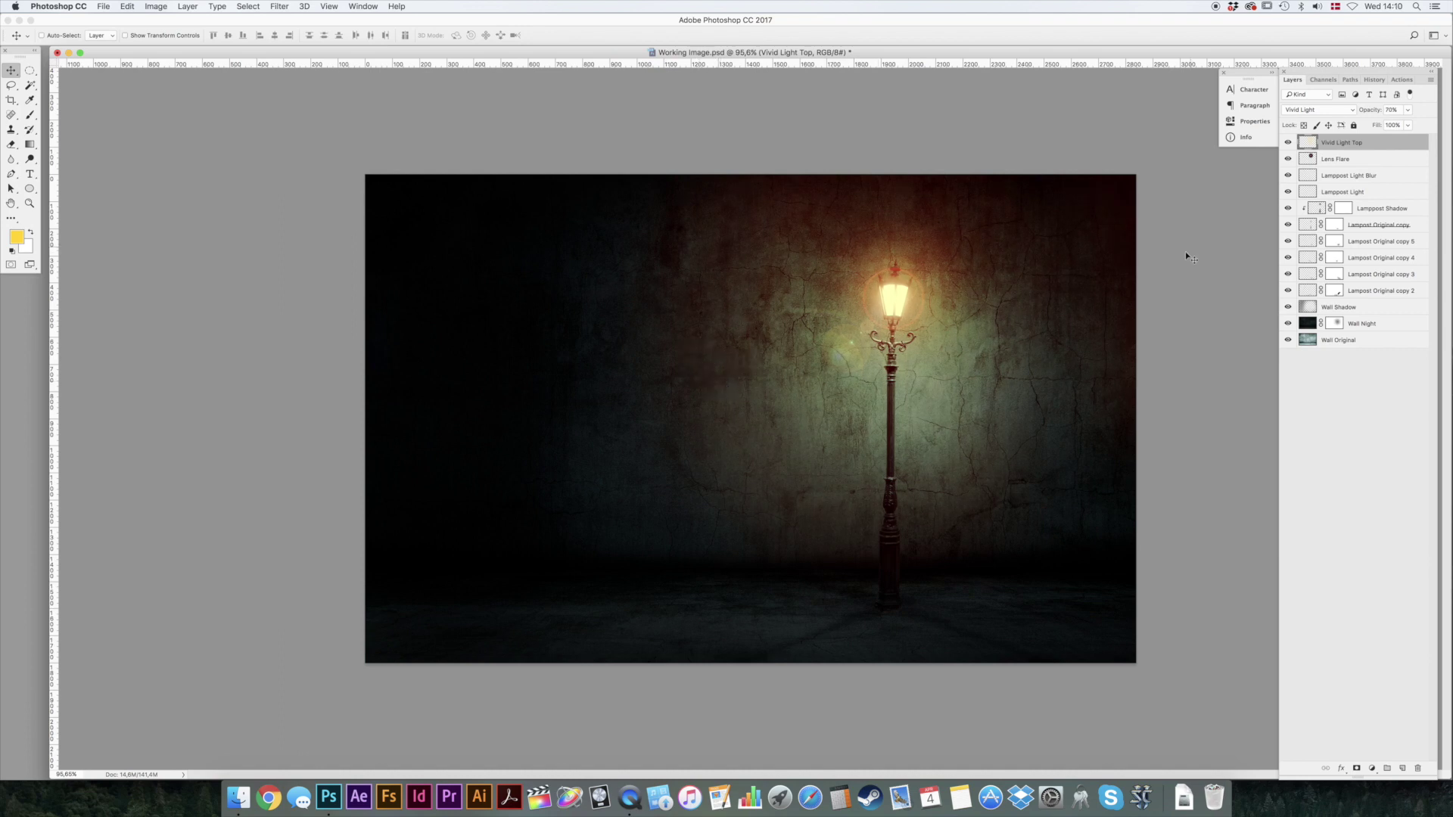
# Step: Add a new layer named 'Vivid Light Ground' above Lamppost Shadow
pyautogui.click(1389, 210)
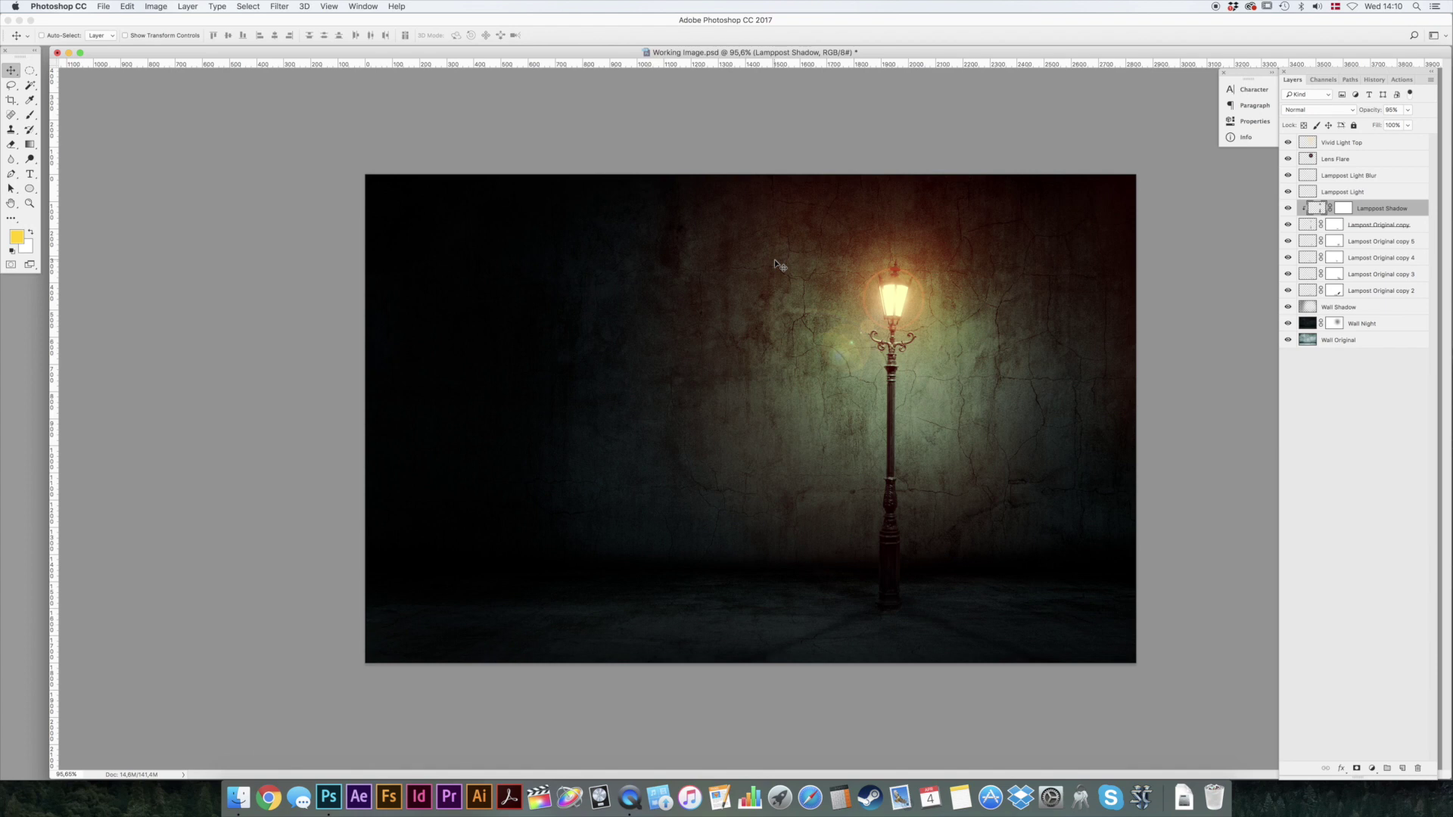
pyautogui.press('super+alt+shift+n')
pyautogui.doubleClick(1328, 209)
pyautogui.write('Vivid Light')
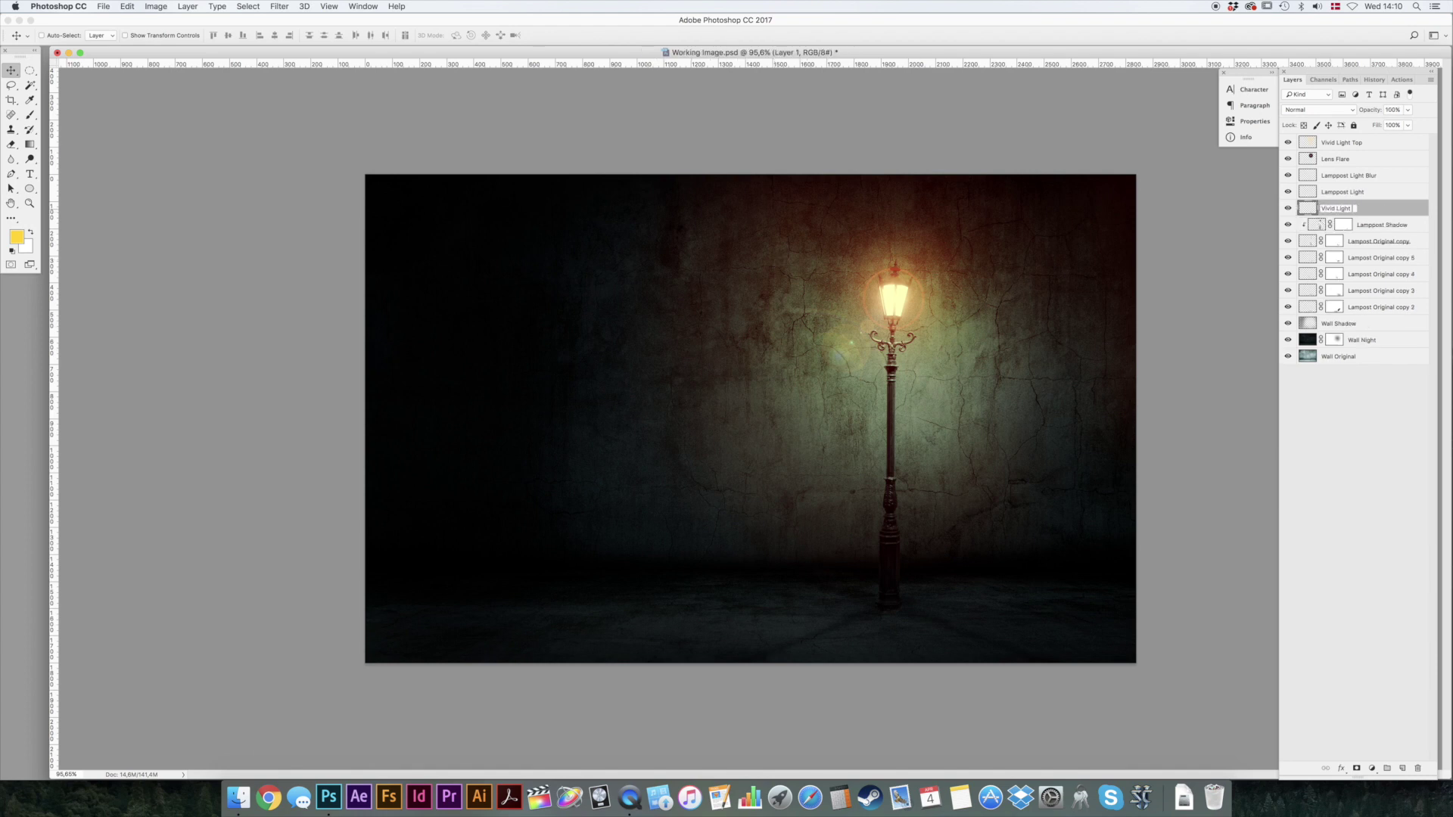
pyautogui.write(' Ground')
pyautogui.press('Return')
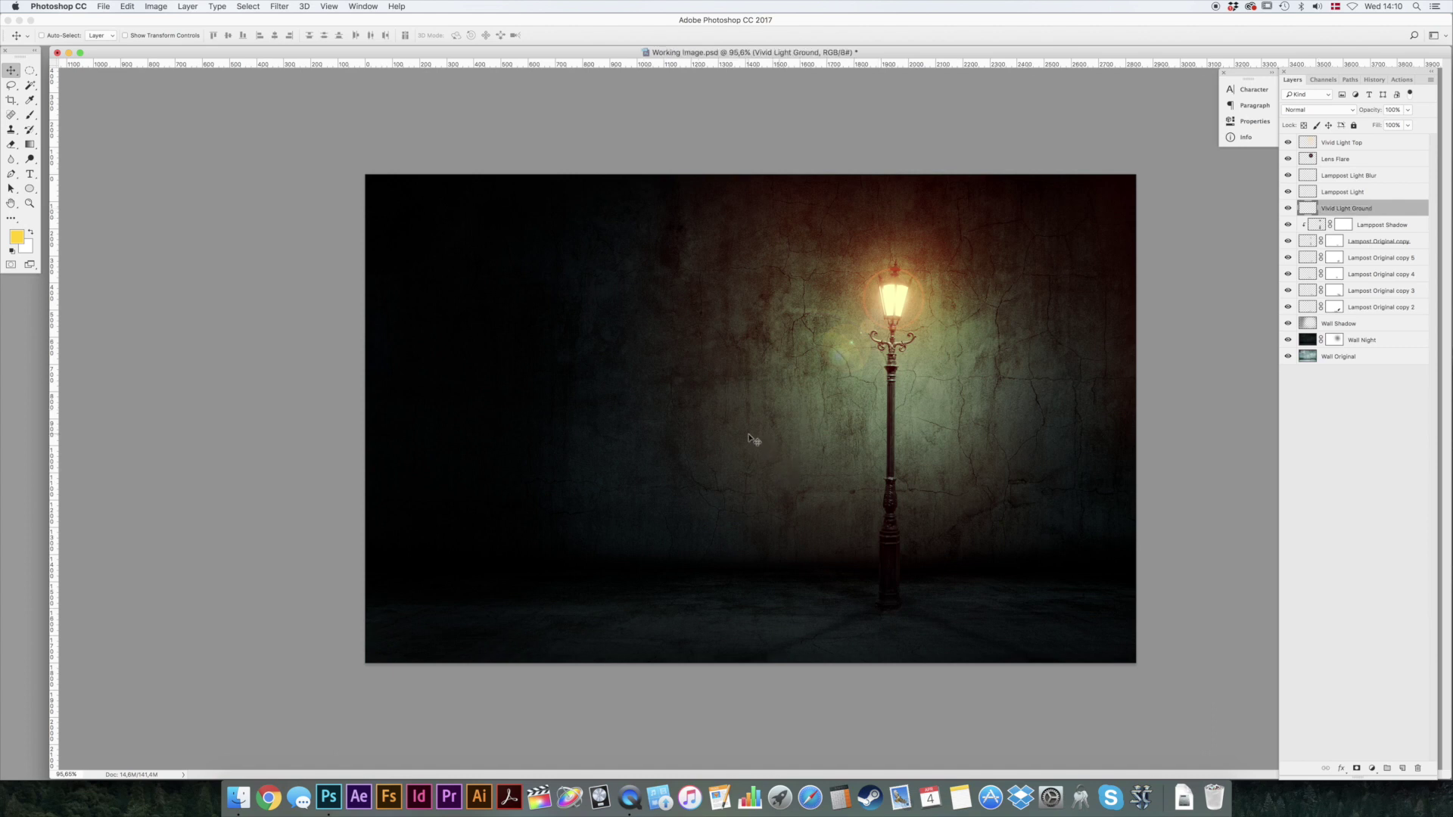
# Step: Paint a yellow glow across the floor around the lamppost base
pyautogui.press('b')
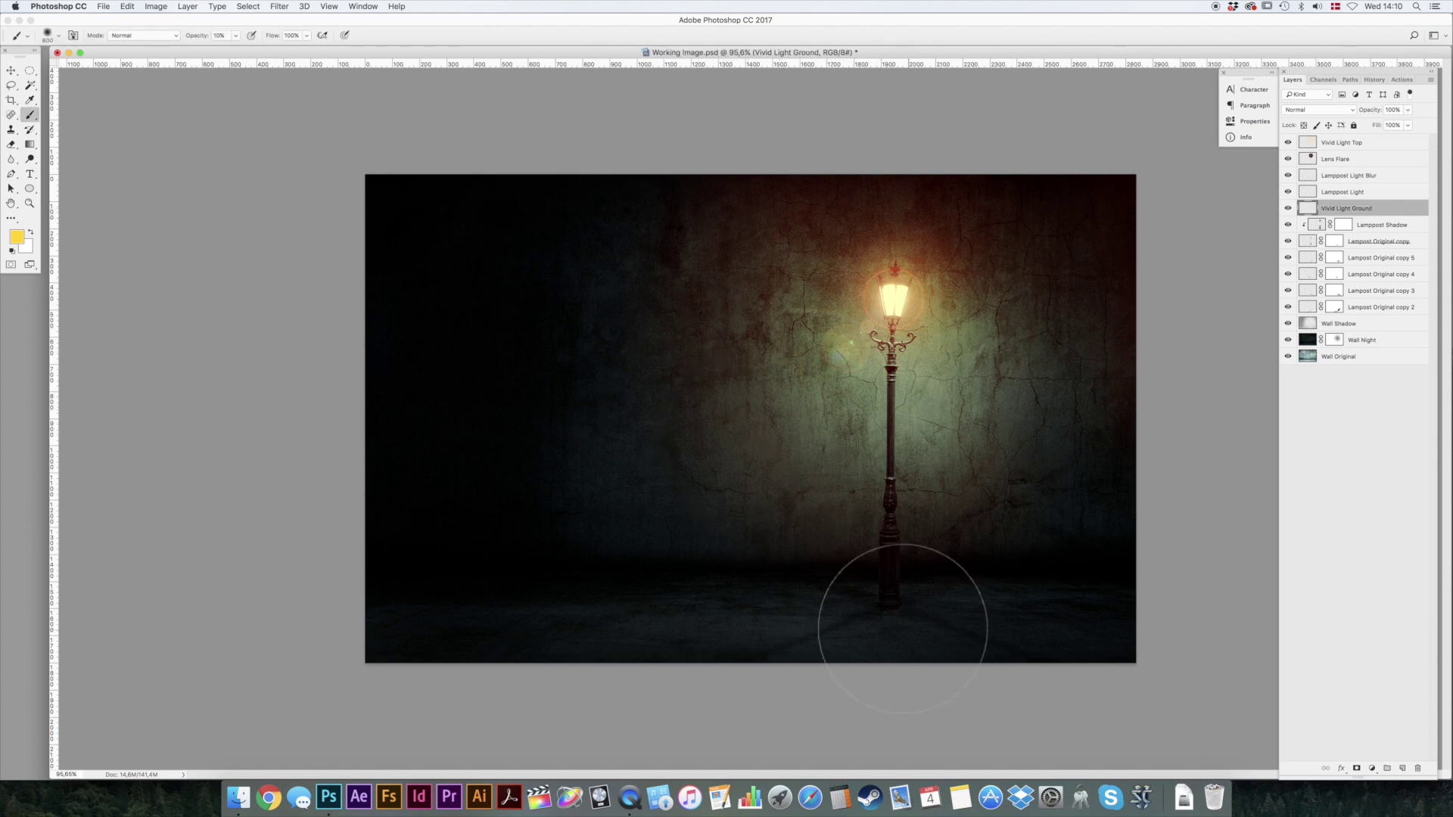
pyautogui.moveTo(870, 600); pyautogui.dragTo(850, 600)
pyautogui.moveTo(768, 646)
pyautogui.mouseDown()
pyautogui.moveTo(946, 610)
pyautogui.moveTo(1119, 605)
pyautogui.mouseUp()
pyautogui.click(1310, 112)
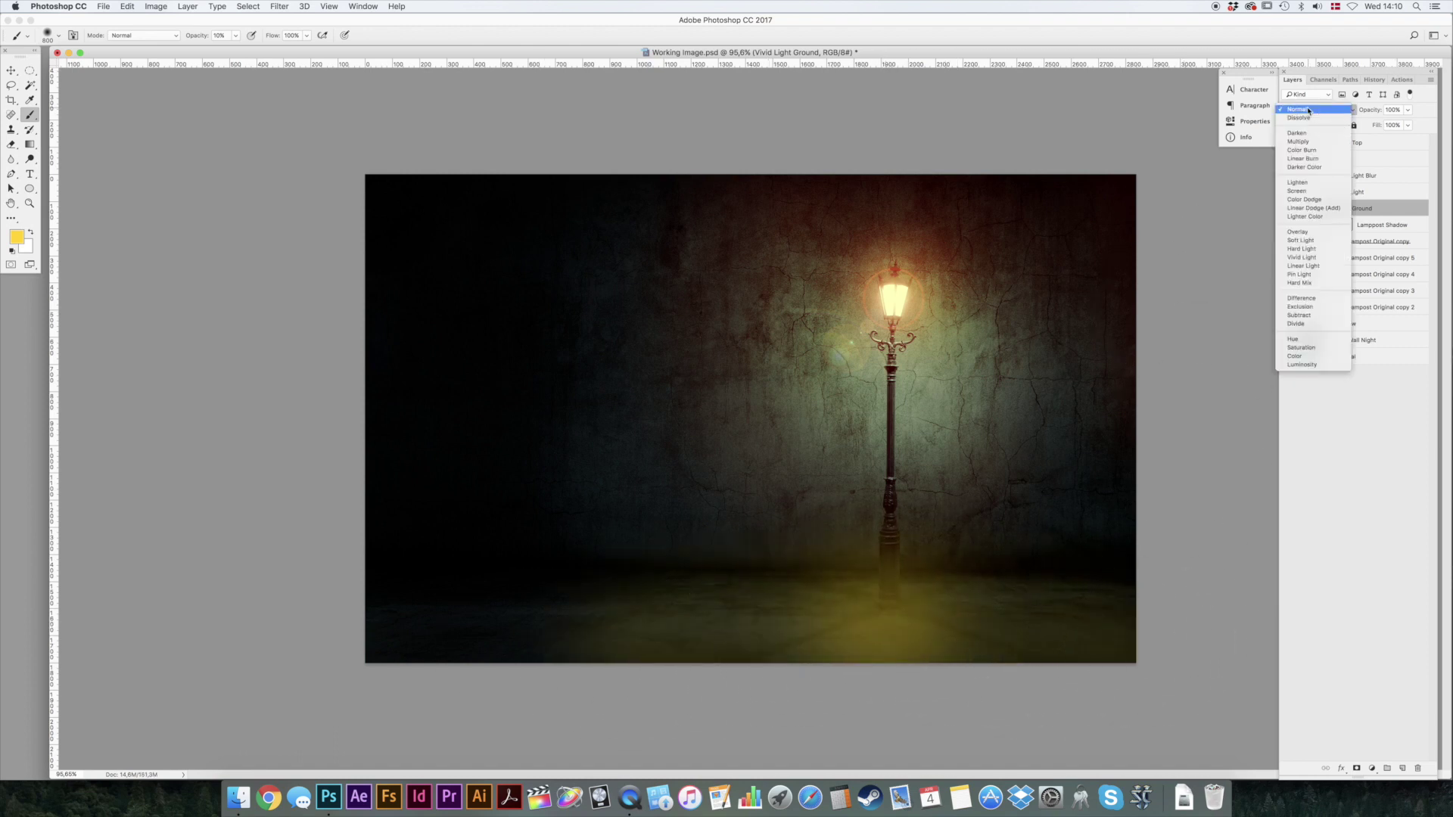
# Step: Blend the ground glow as Vivid Light, lighten it +40, set 70% opacity, nudge it down
pyautogui.click(1302, 255)
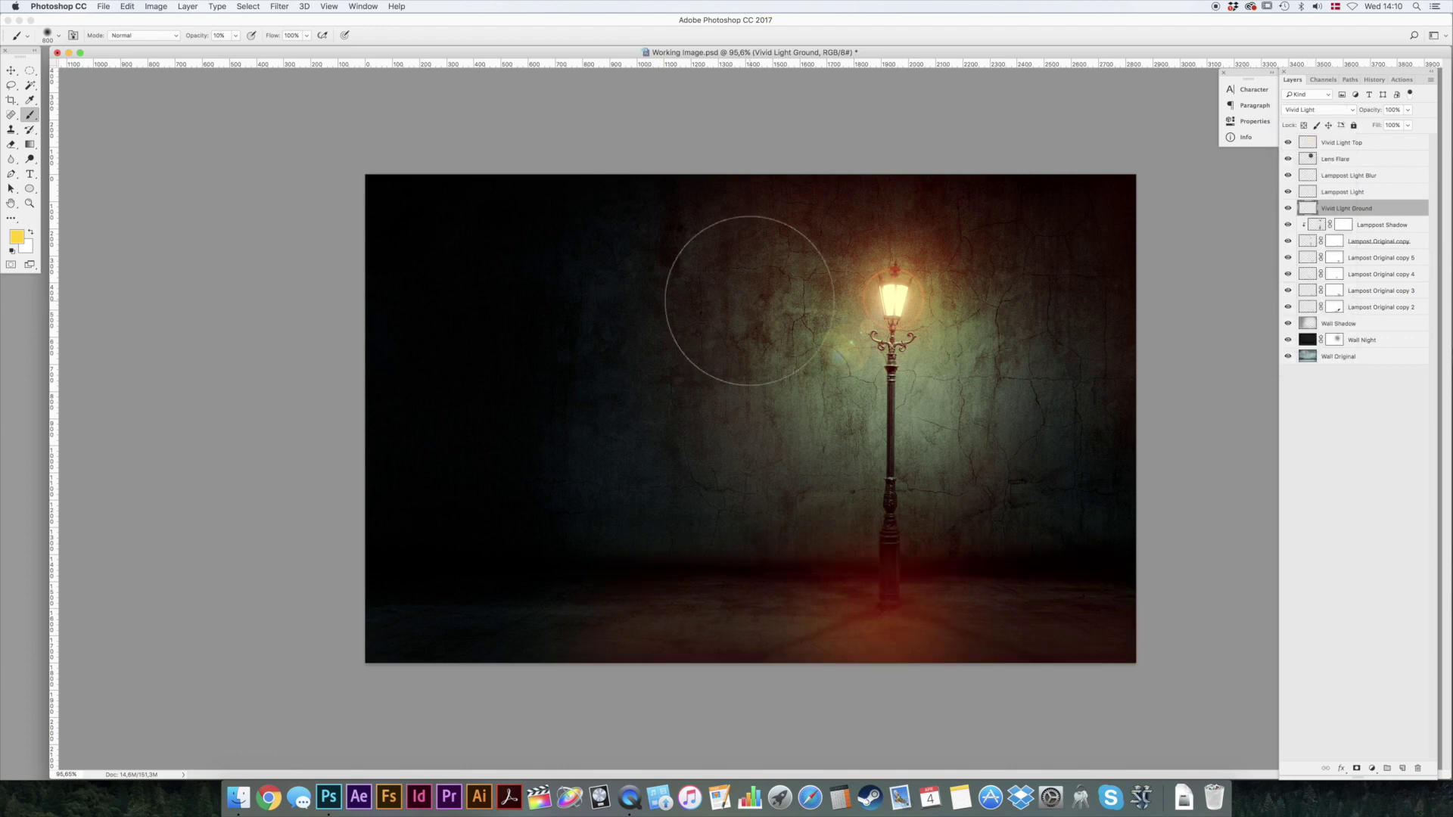
pyautogui.press('v')
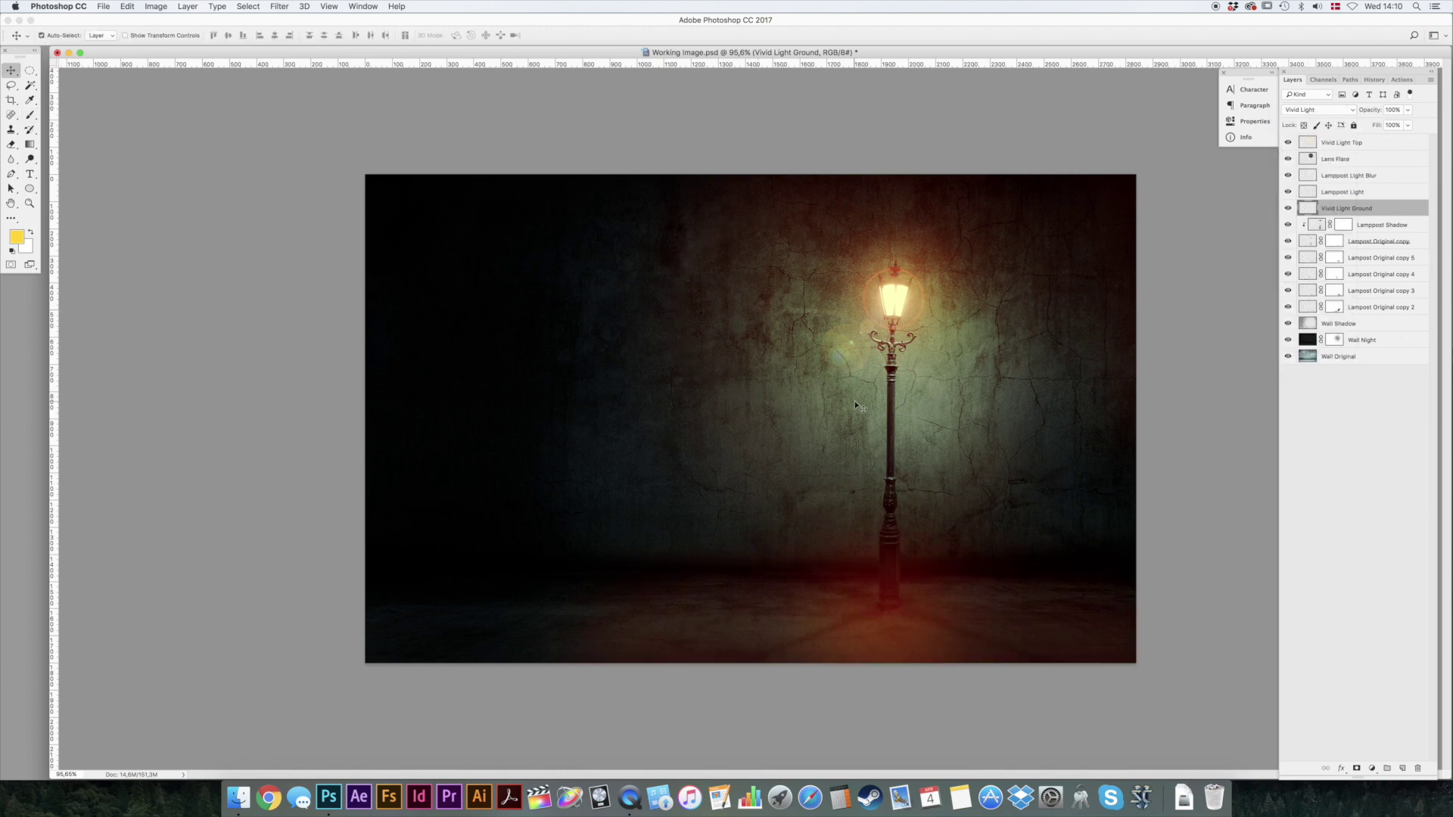
pyautogui.press('super+u')
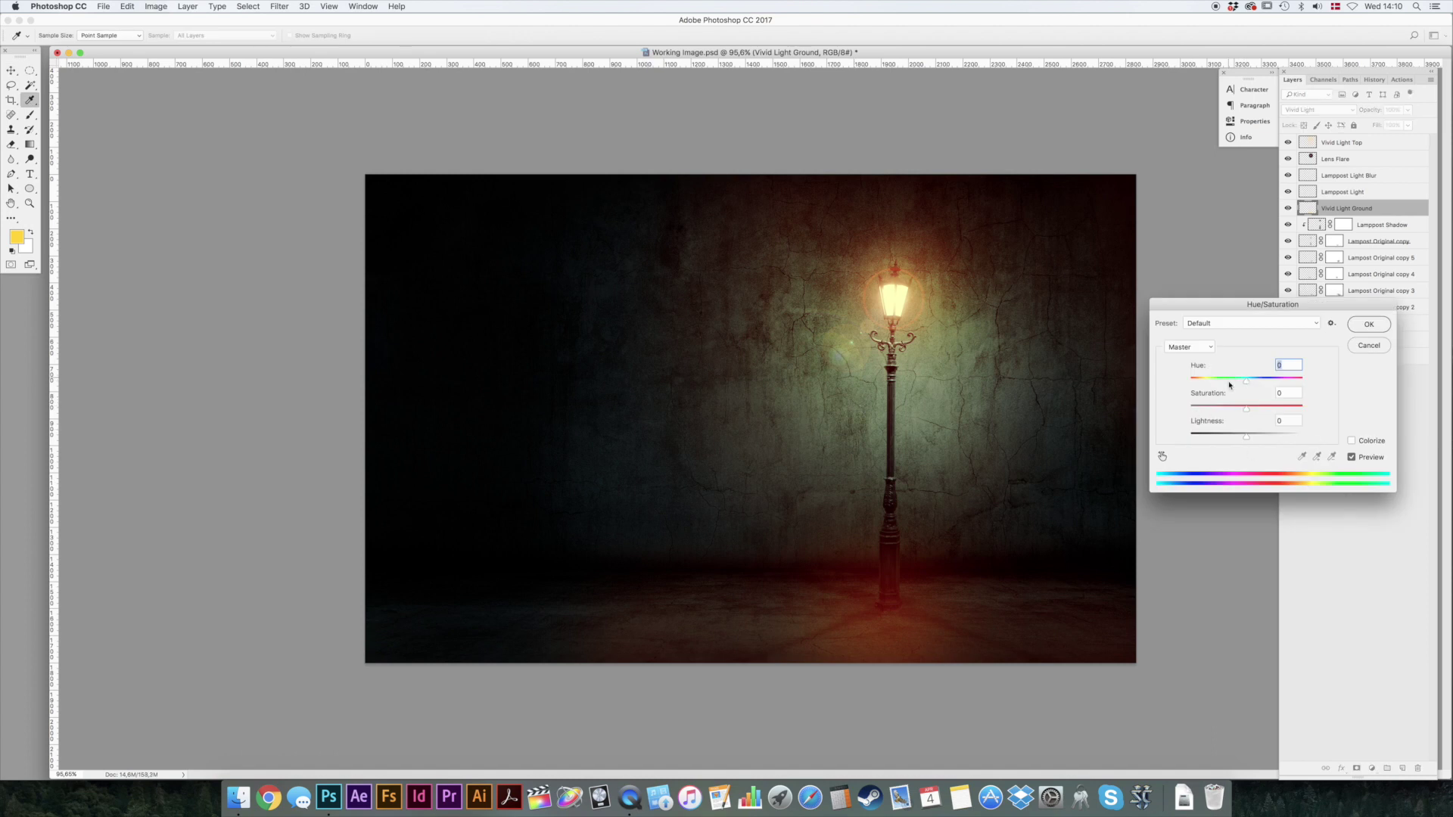
pyautogui.moveTo(1247, 436); pyautogui.dragTo(1279, 441)
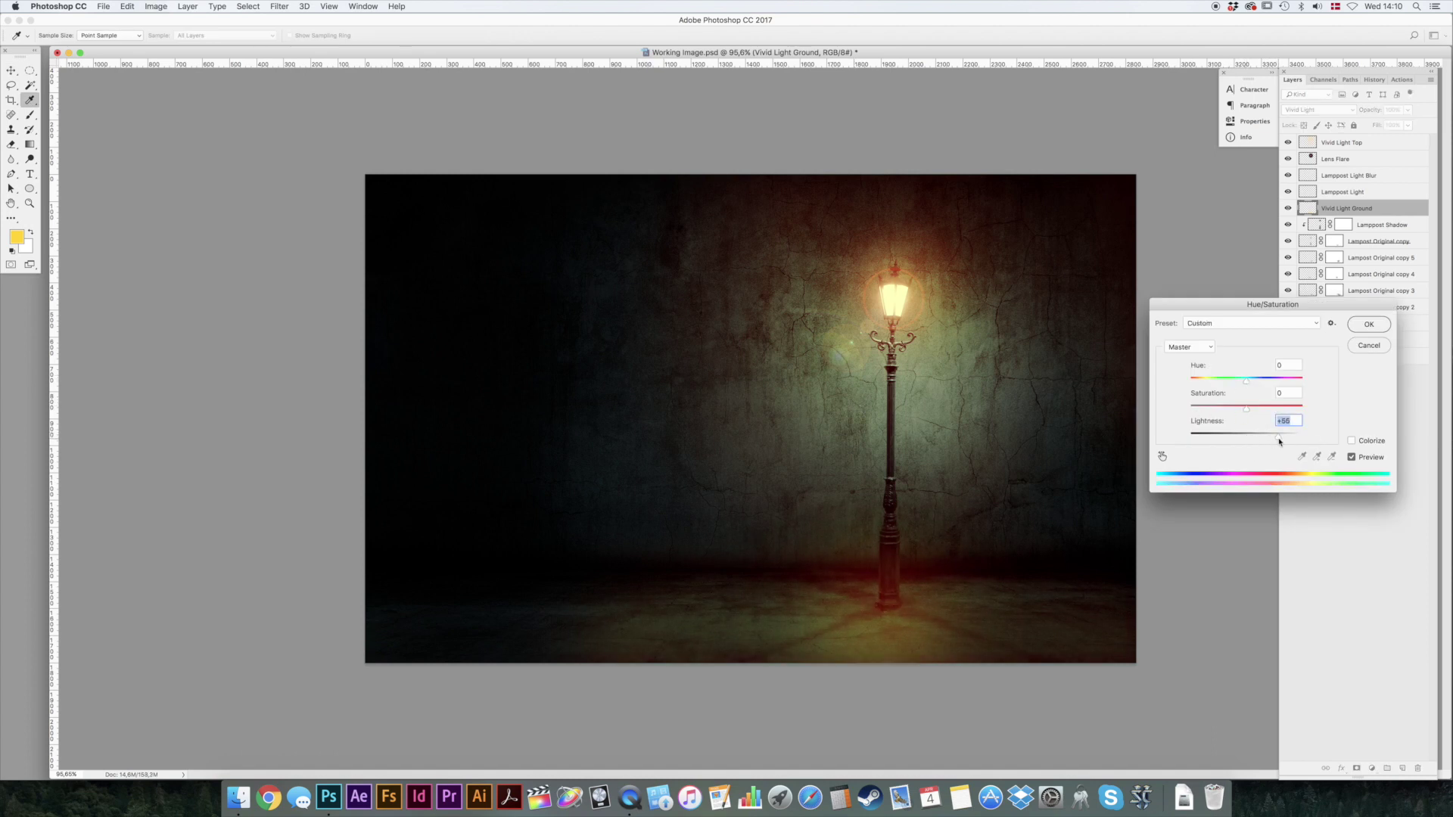
pyautogui.click(1374, 326)
pyautogui.press('7')
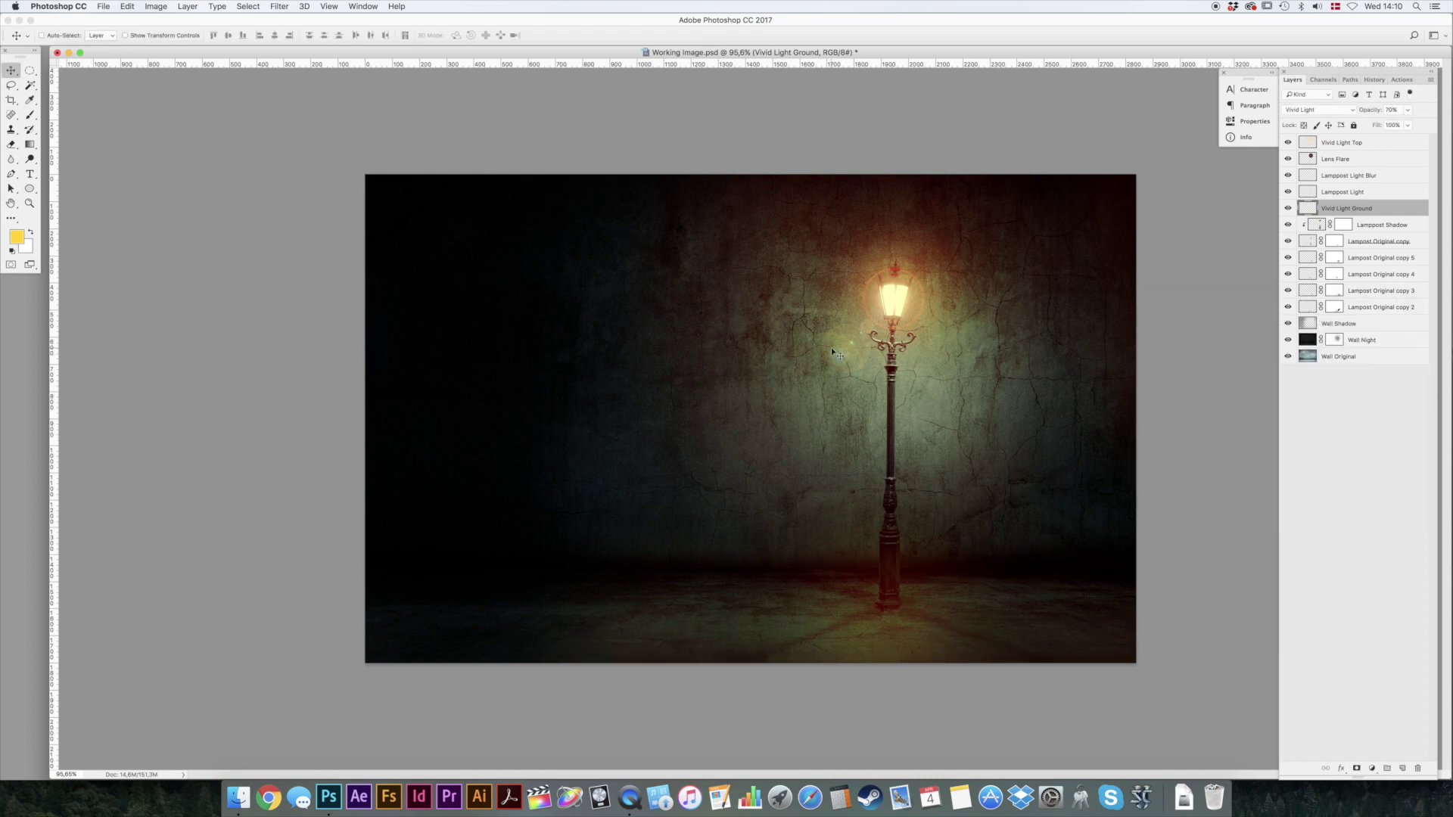
pyautogui.moveTo(995, 387); pyautogui.dragTo(997, 400)
# Step: Add a new layer named 'Vivid Light Wall' above Wall Shadow
pyautogui.click(1387, 326)
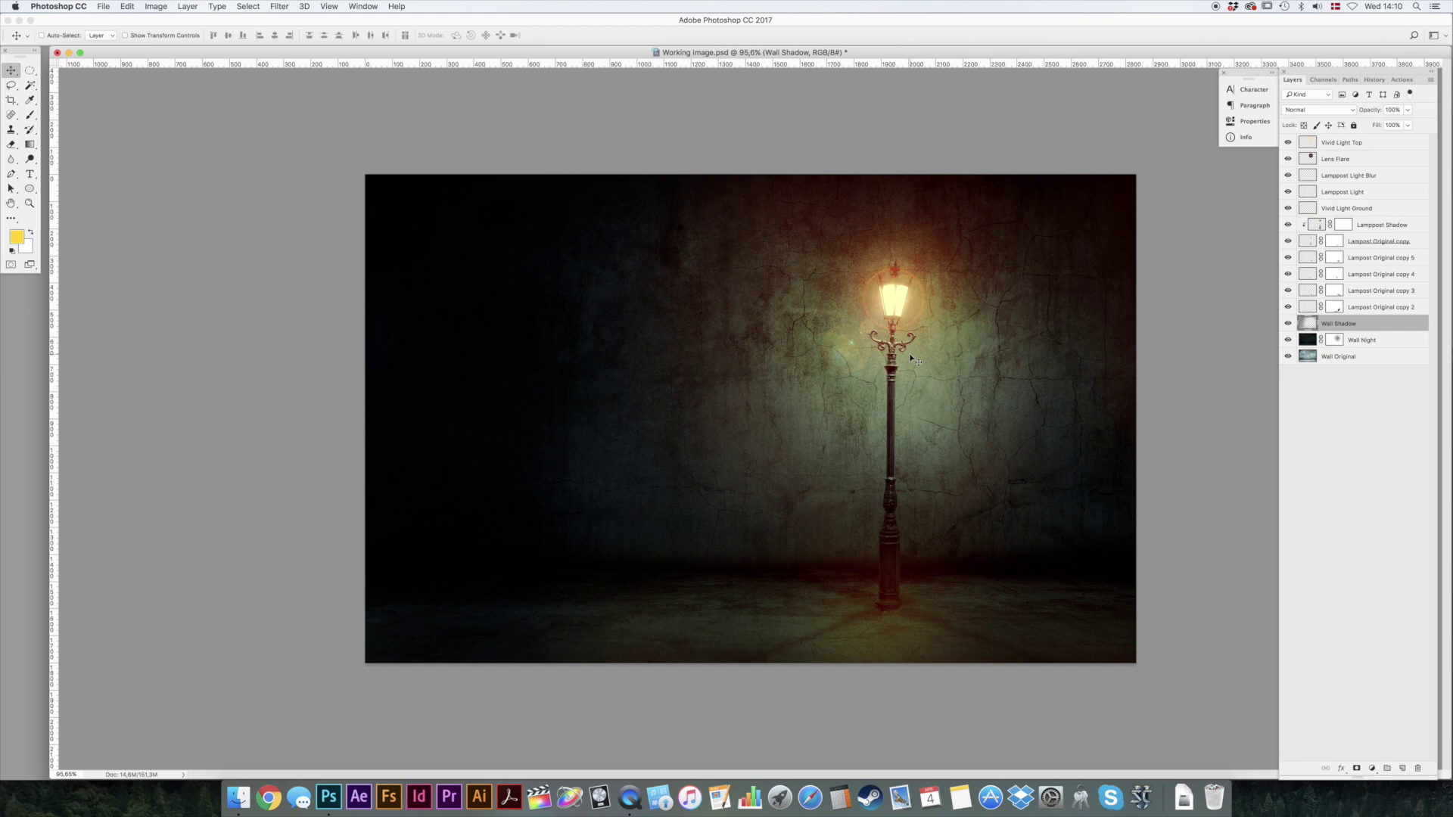
pyautogui.press('super+shift+alt+n')
pyautogui.doubleClick(1335, 324)
pyautogui.write('V')
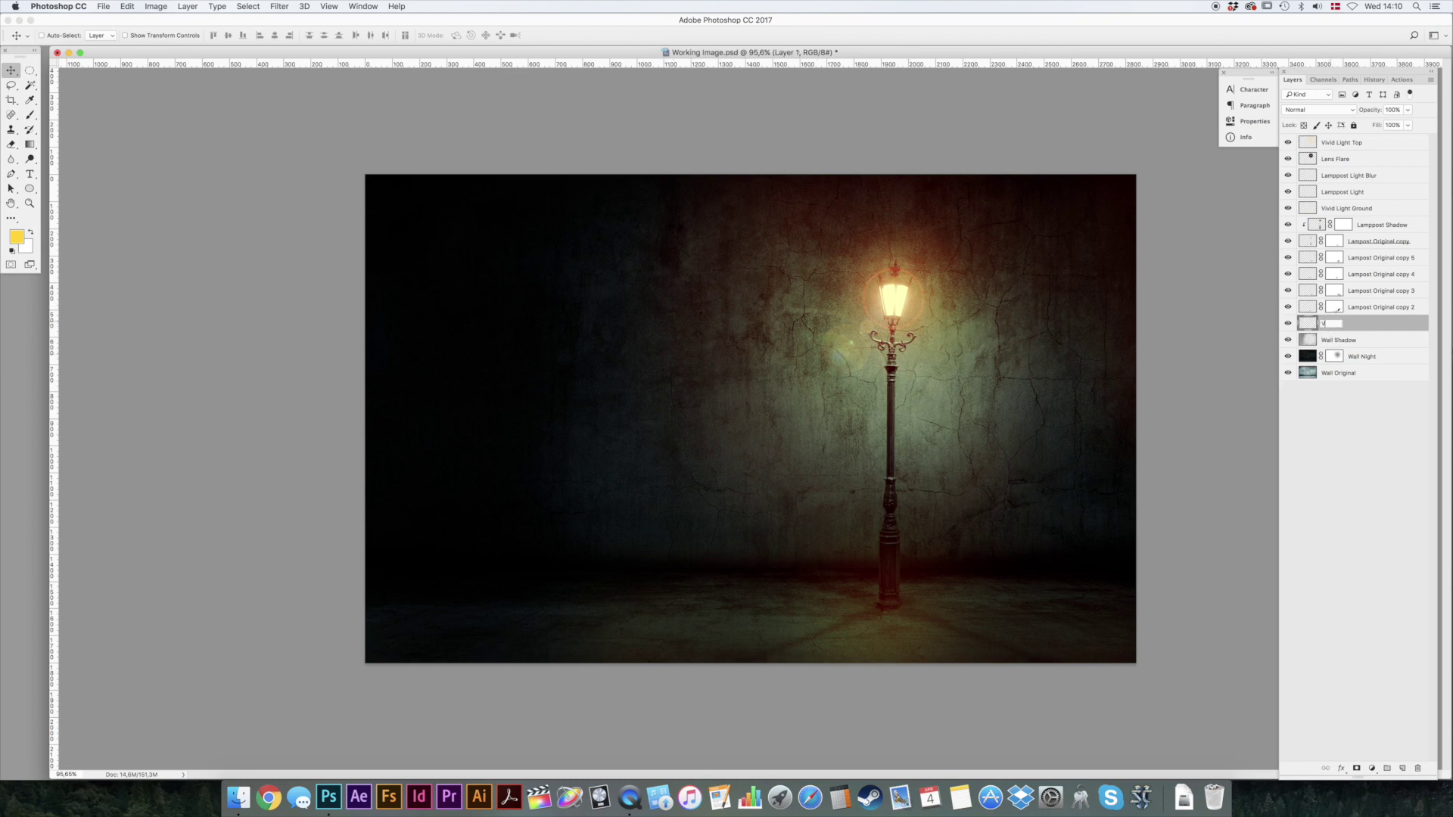
pyautogui.write('ivid Light Wall')
pyautogui.press('Return')
# Step: With a 1000 px brush, paint a broad yellow glow across the wall
pyautogui.press('b')
pyautogui.rightClick(748, 297)
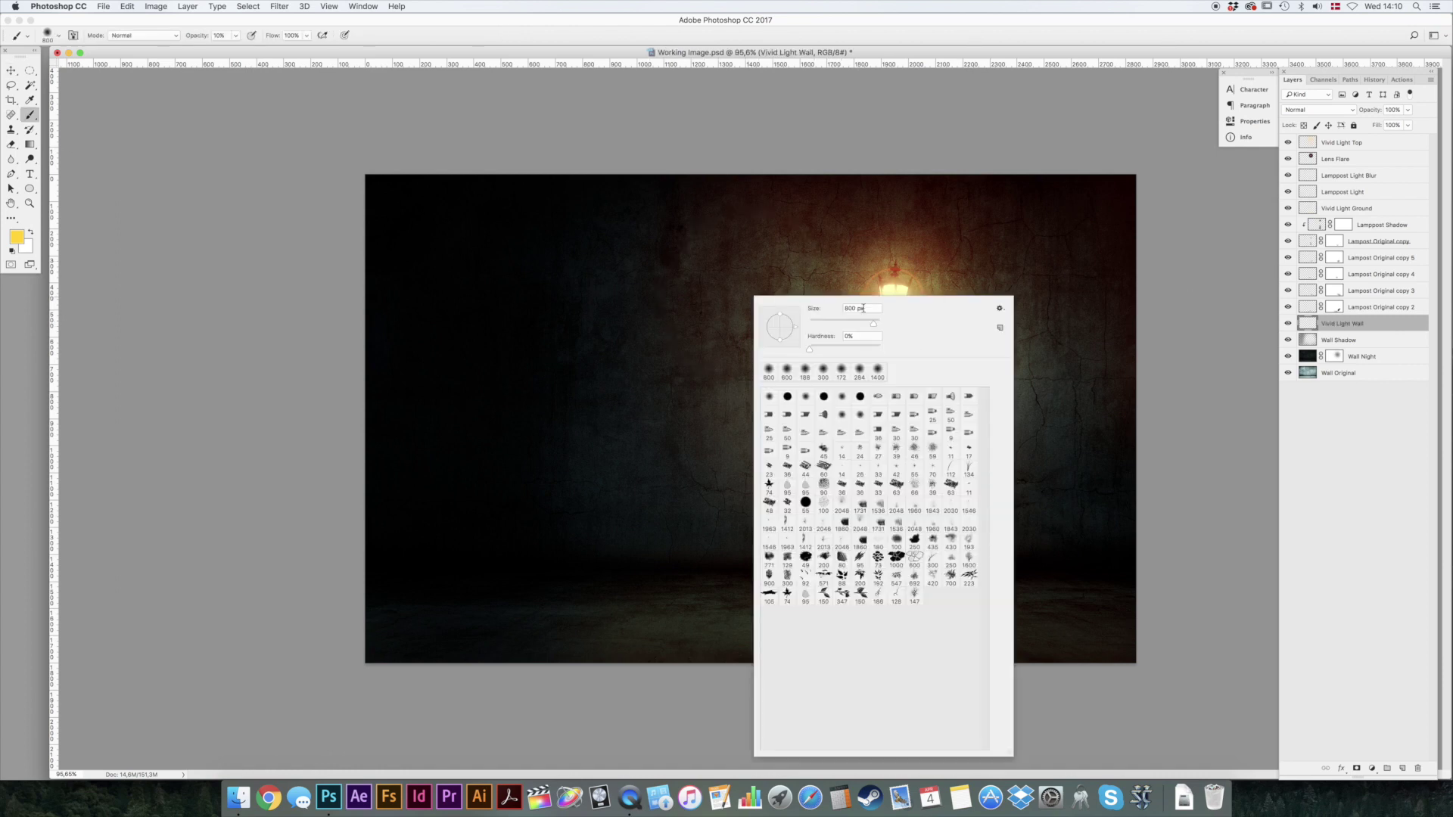
pyautogui.doubleClick(851, 309)
pyautogui.write('1000')
pyautogui.press('Return')
pyautogui.moveTo(974, 275)
pyautogui.mouseDown()
pyautogui.moveTo(989, 357)
pyautogui.moveTo(898, 322)
pyautogui.mouseUp()
pyautogui.moveTo(606, 260); pyautogui.dragTo(1089, 227)
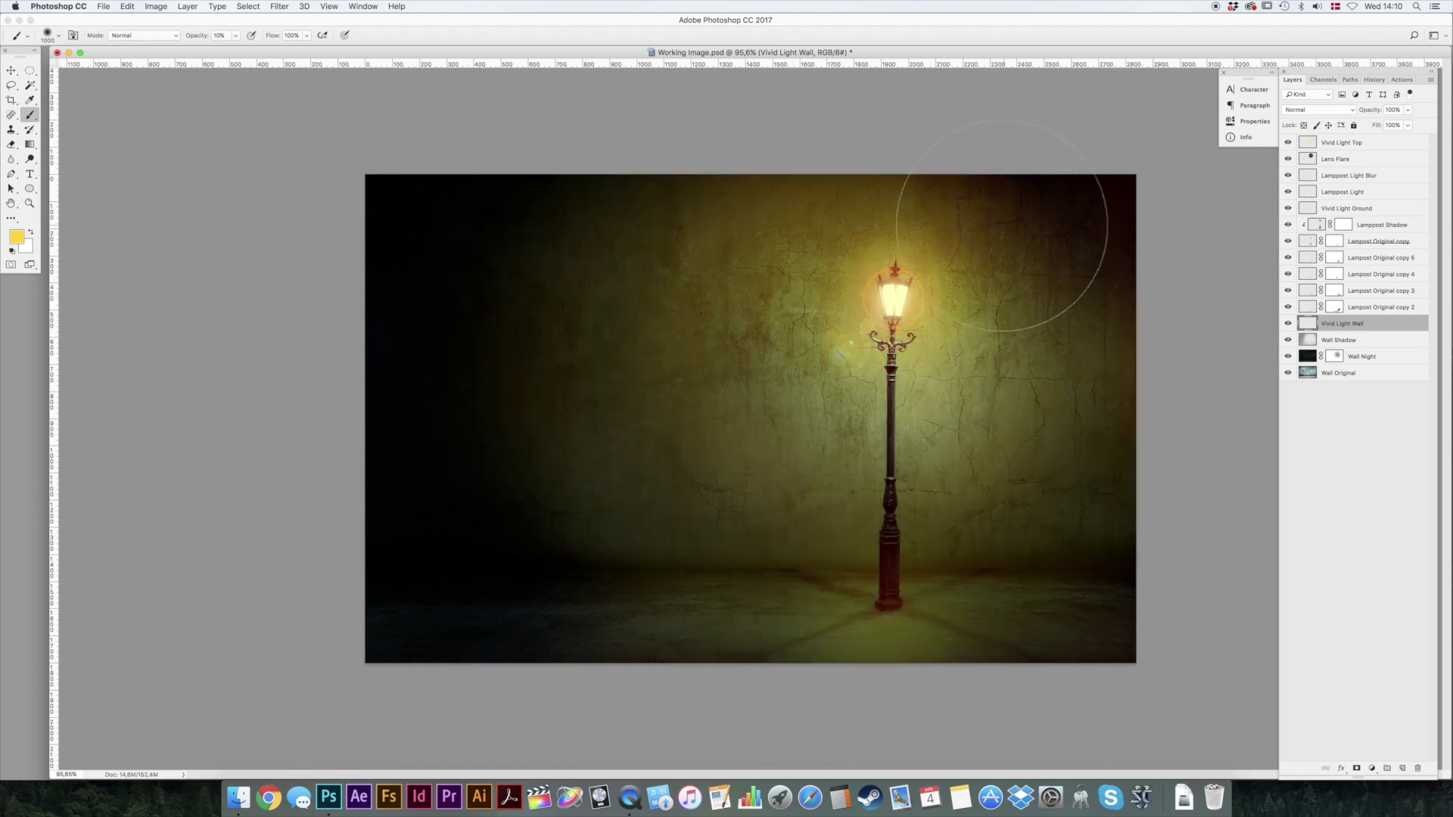
# Step: Set the Vivid Light Wall layer's blend mode to Vivid Light
pyautogui.click(1305, 114)
pyautogui.click(1318, 257)
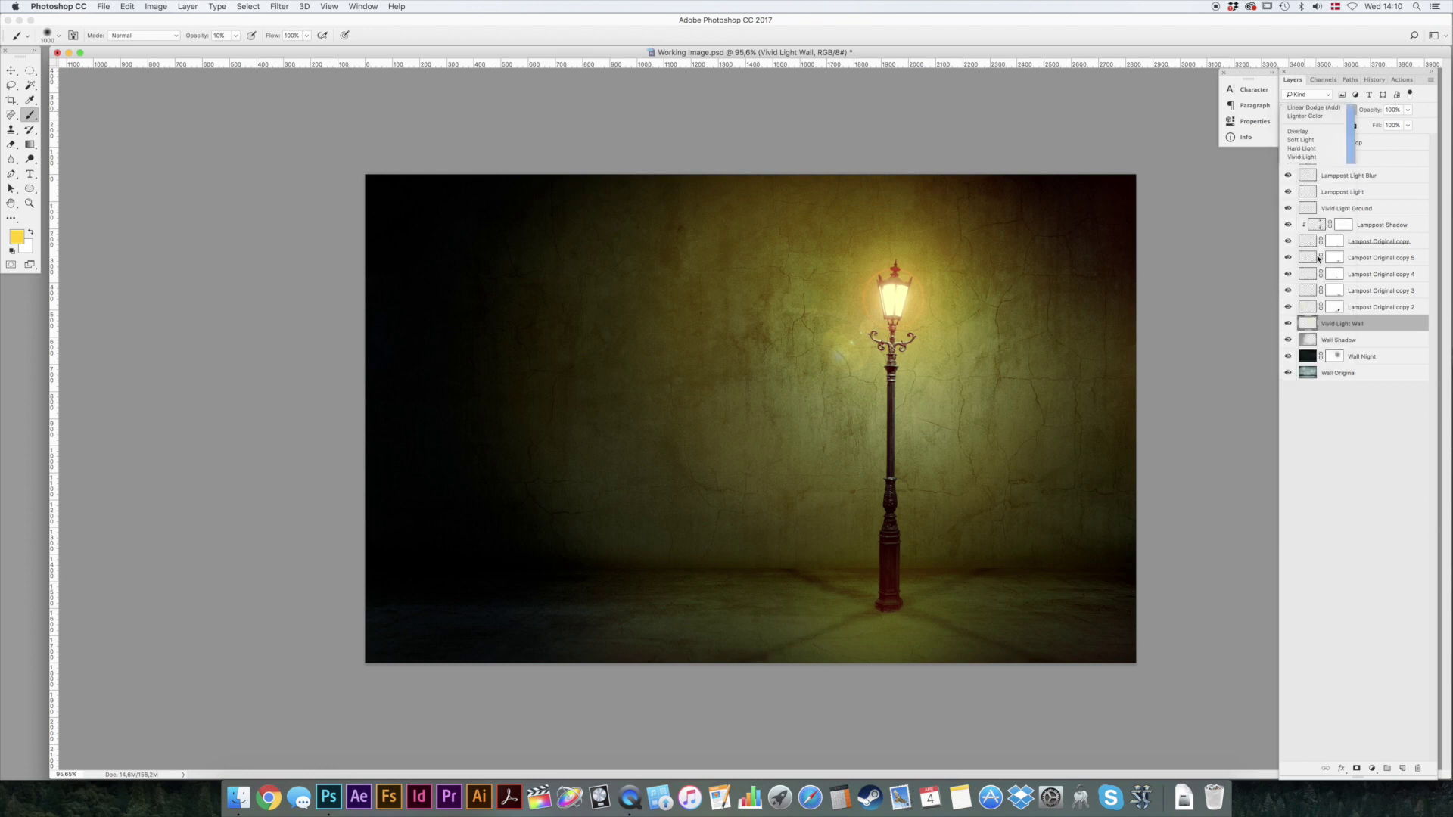
pyautogui.press('v')
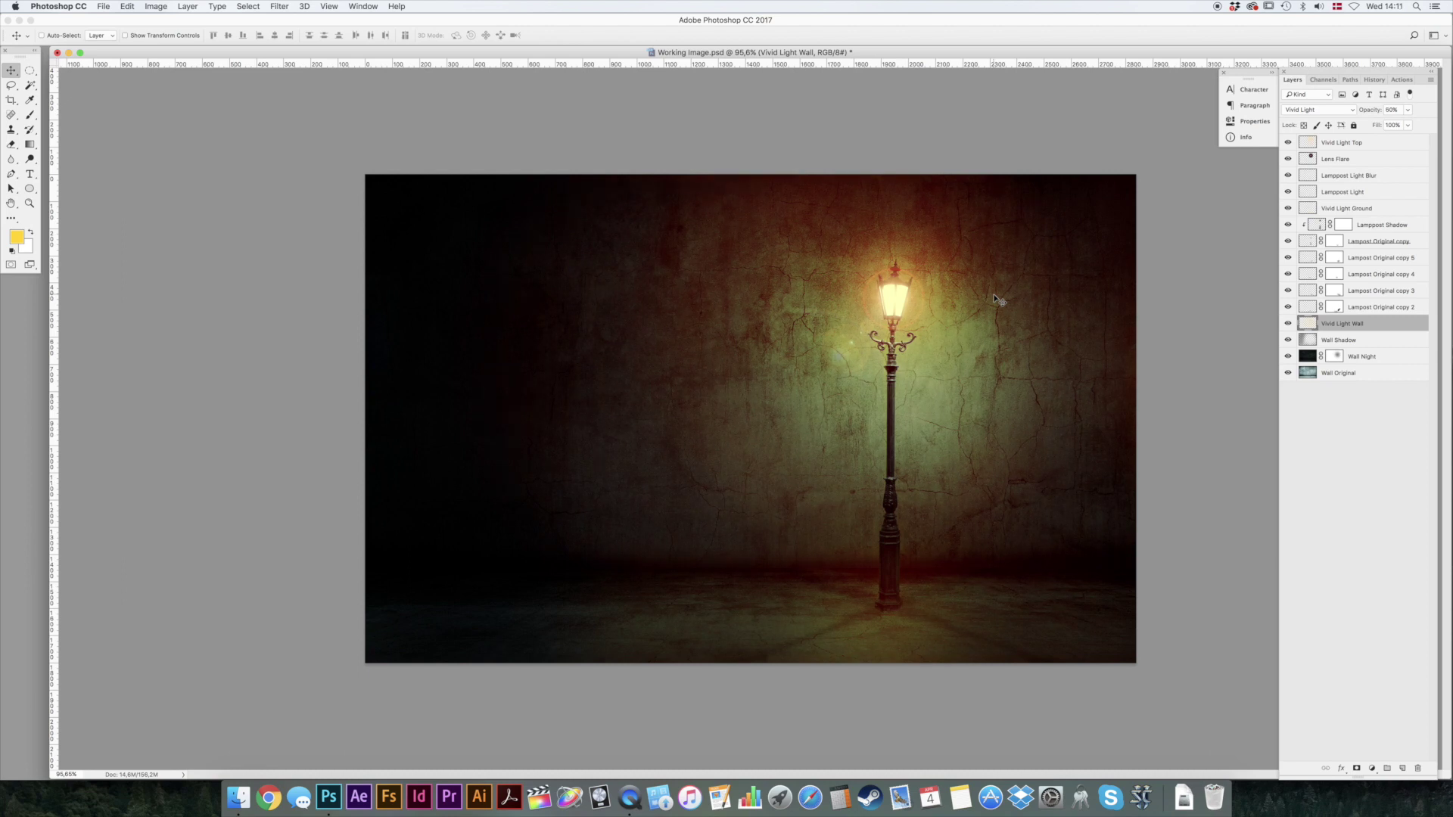
# Step: Add a new top layer named 'Vivid Light Overall'
pyautogui.click(1374, 144)
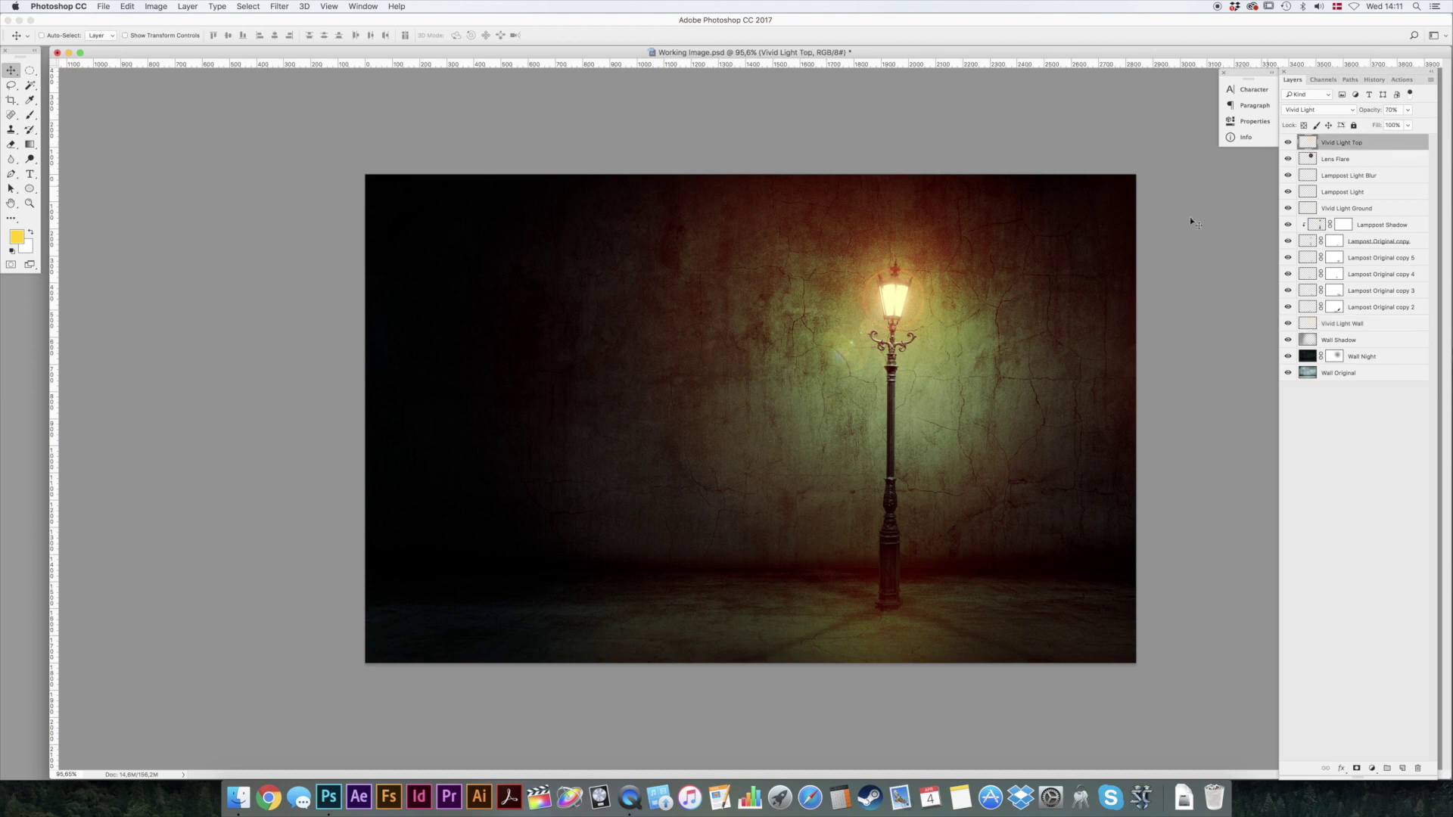
pyautogui.press('cmd+shift+alt+n')
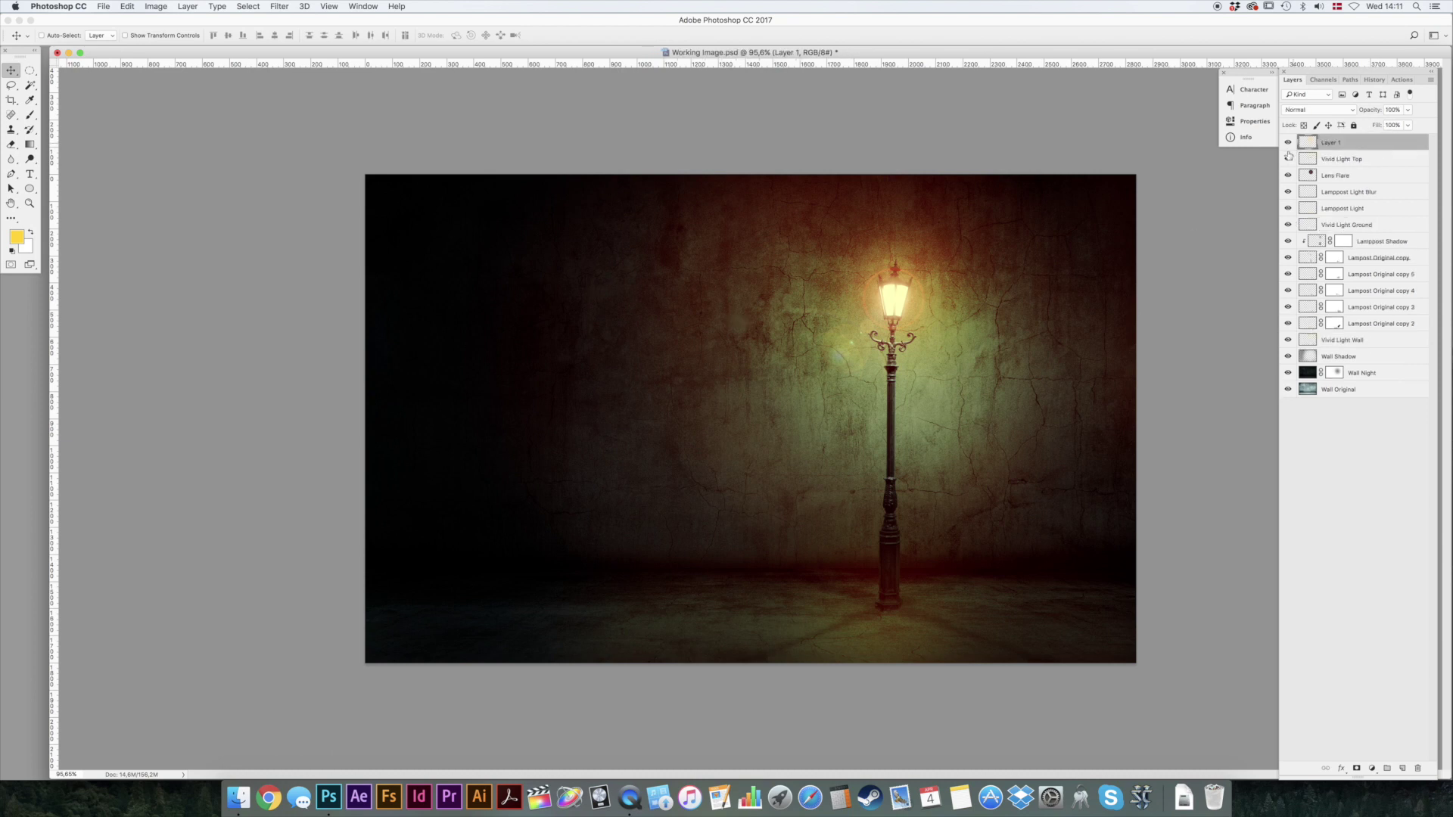
pyautogui.doubleClick(1329, 142)
pyautogui.write('Vivid Light Overall')
pyautogui.press('Return')
# Step: Fill the Vivid Light Overall layer with cyan (00c6ff)
pyautogui.click(17, 239)
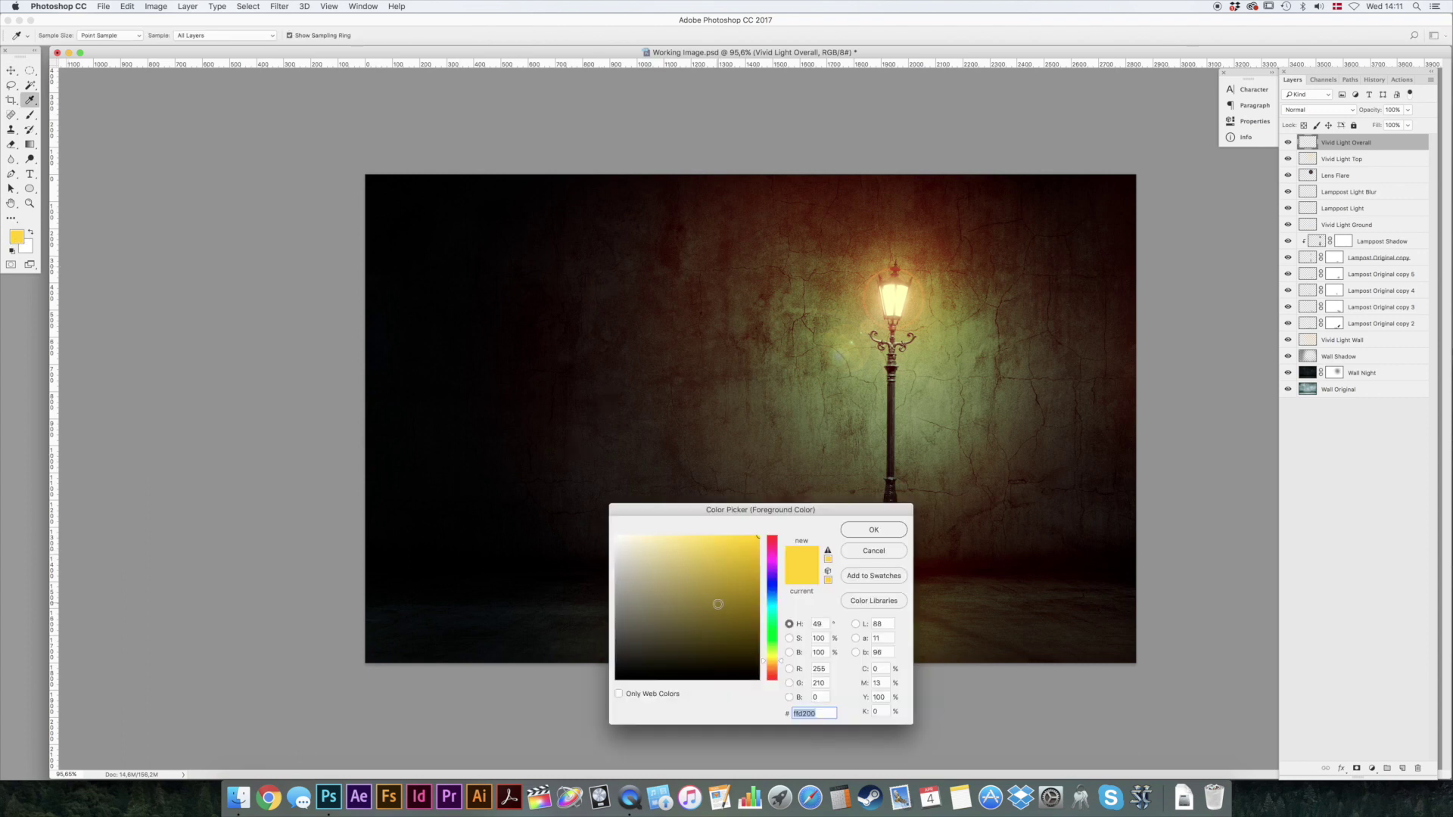
pyautogui.click(775, 605)
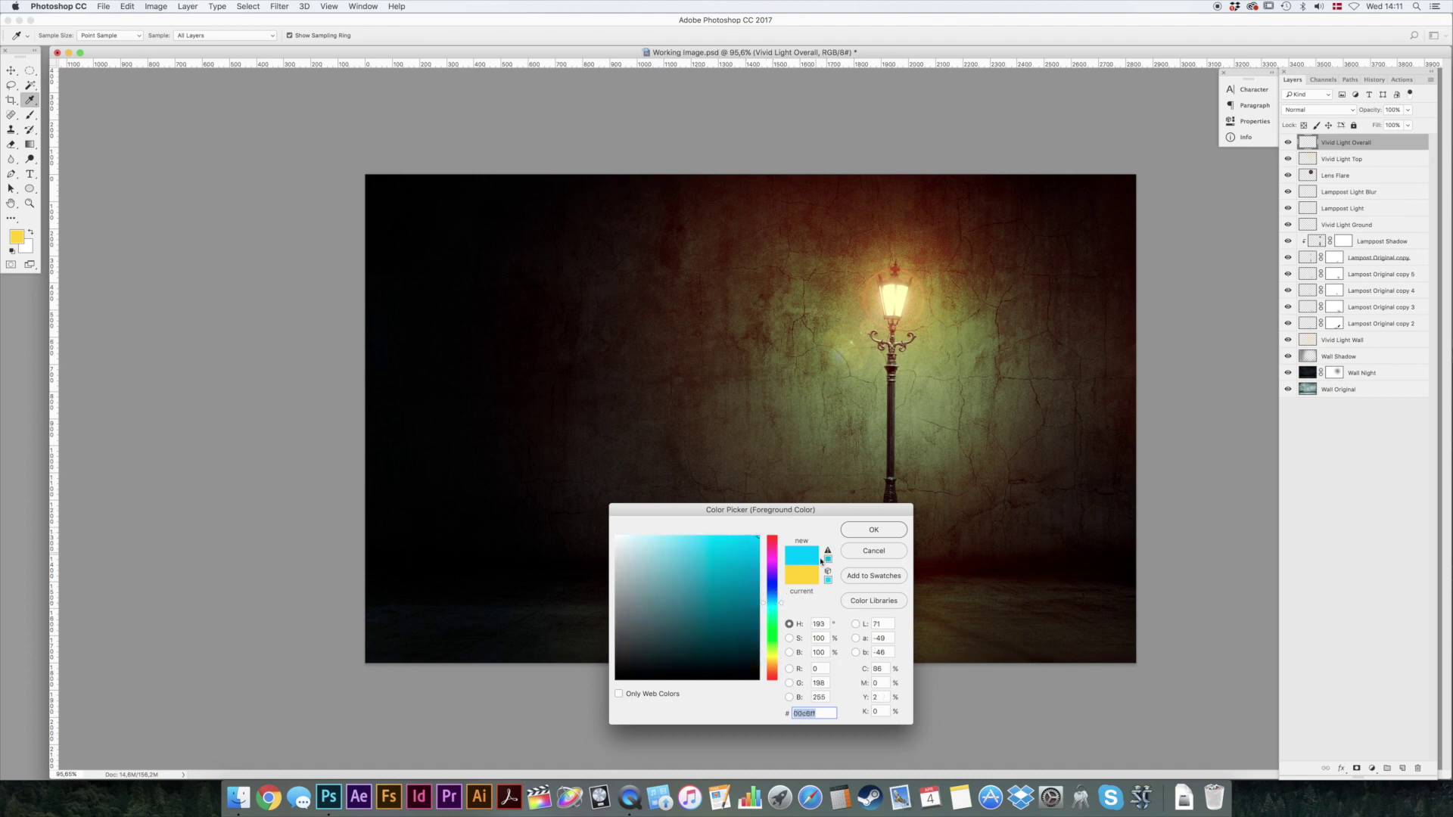
pyautogui.click(889, 530)
pyautogui.press('v')
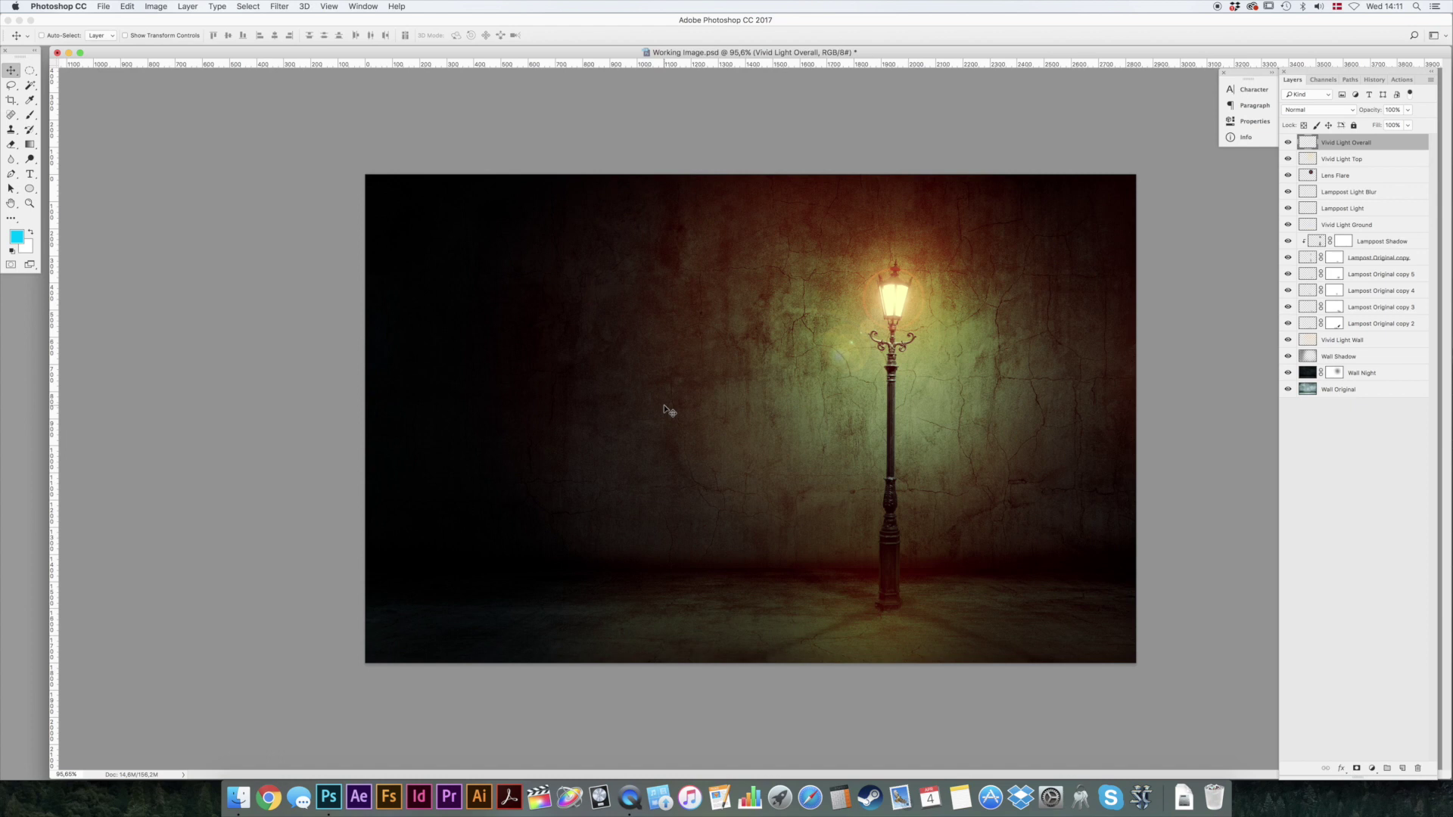
pyautogui.hotkey('alt', 'BackSpace')
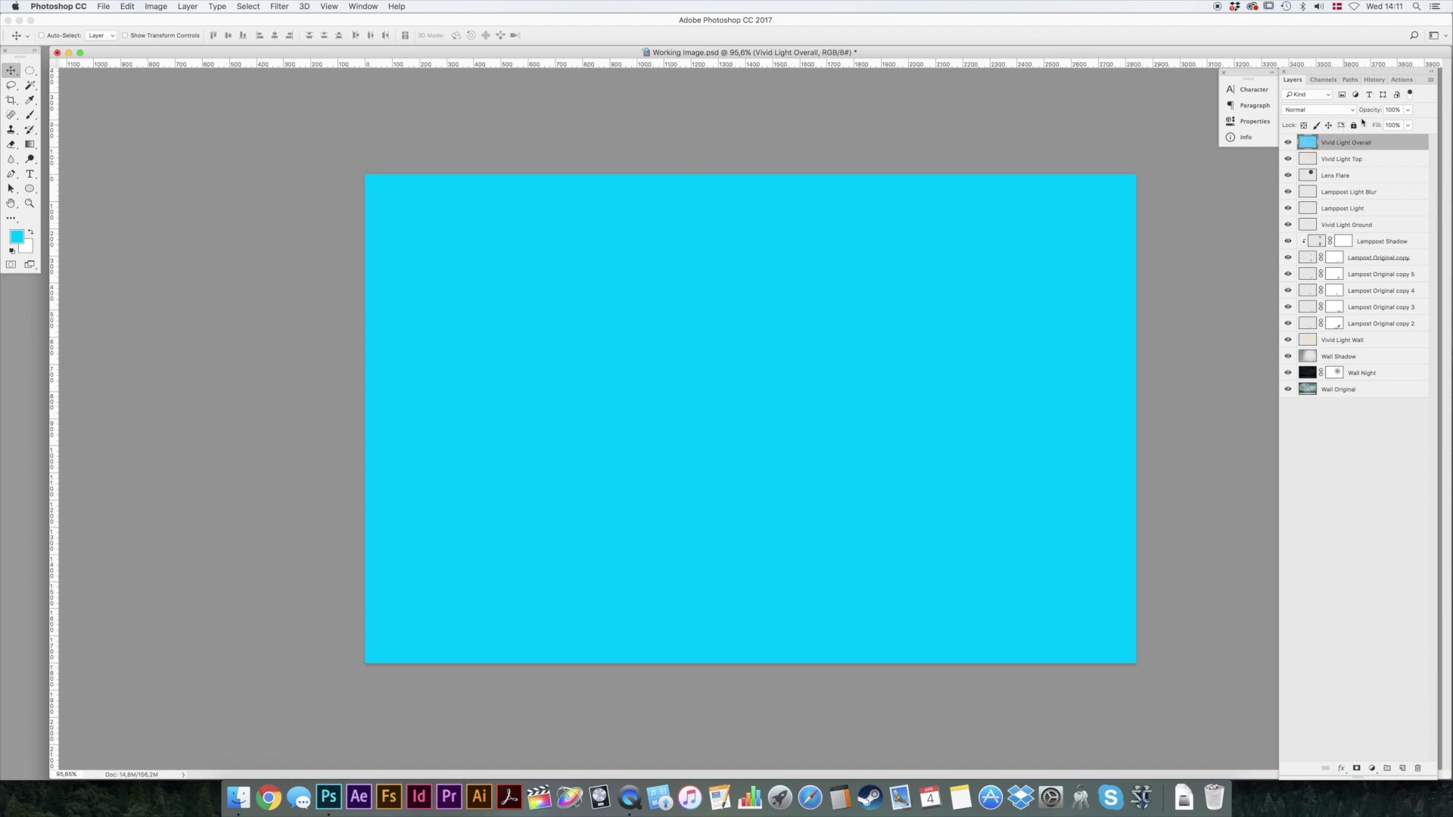
# Step: Blend the cyan layer as Vivid Light at 10% opacity
pyautogui.click(1324, 109)
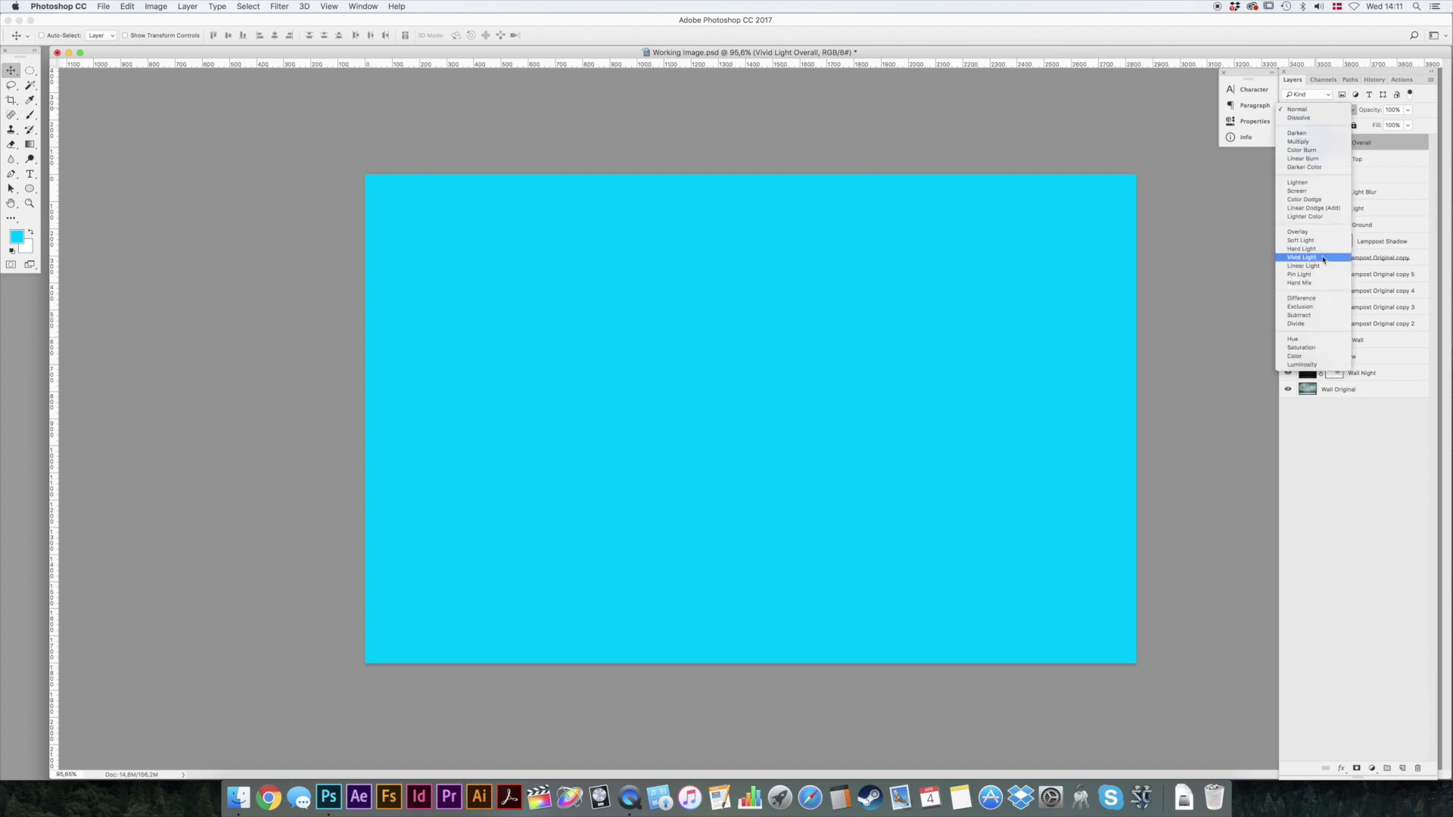
pyautogui.click(1323, 258)
pyautogui.press('1')
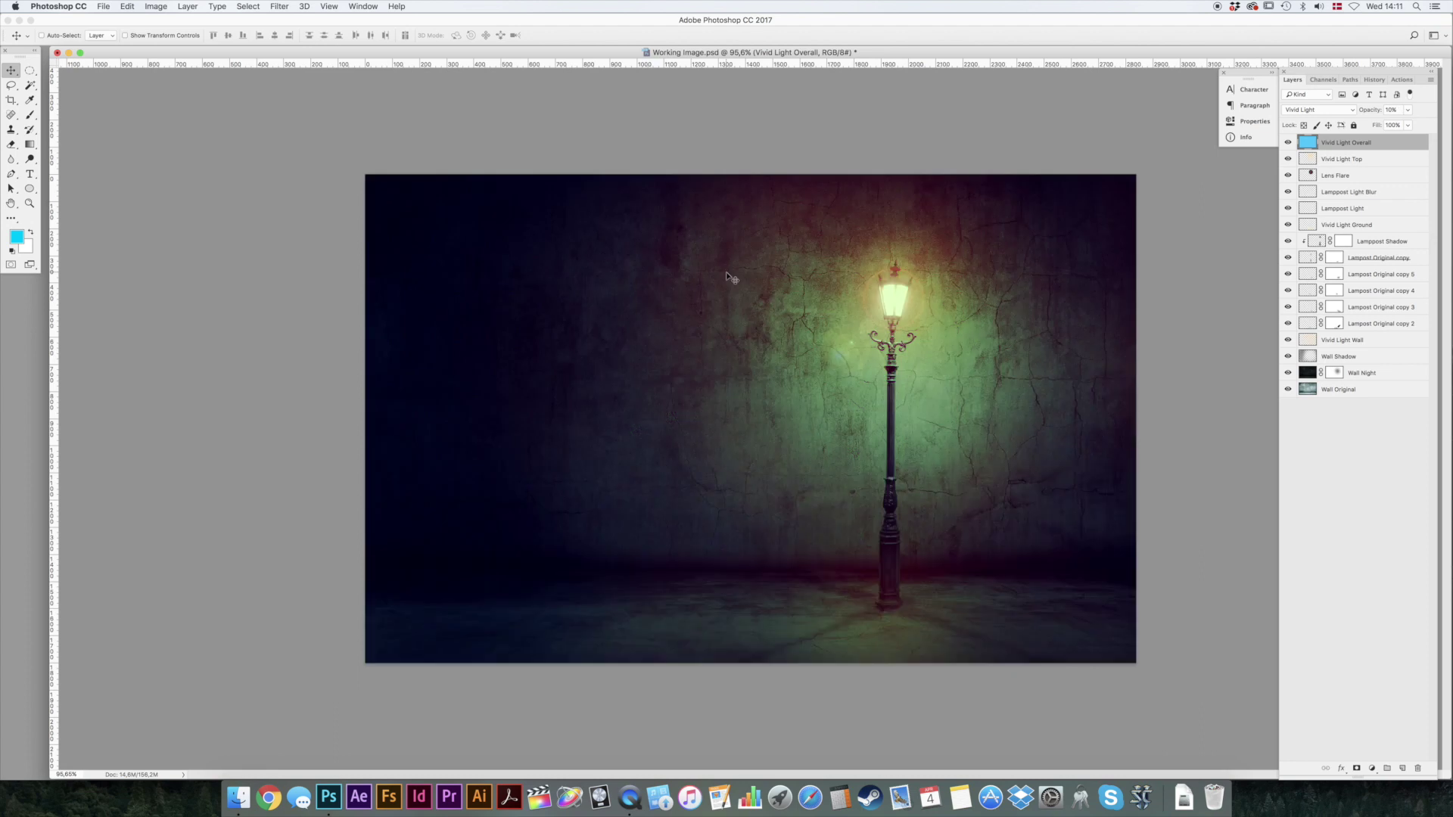
# Step: View the image at 100% and reposition the Working Image window
pyautogui.doubleClick(30, 202)
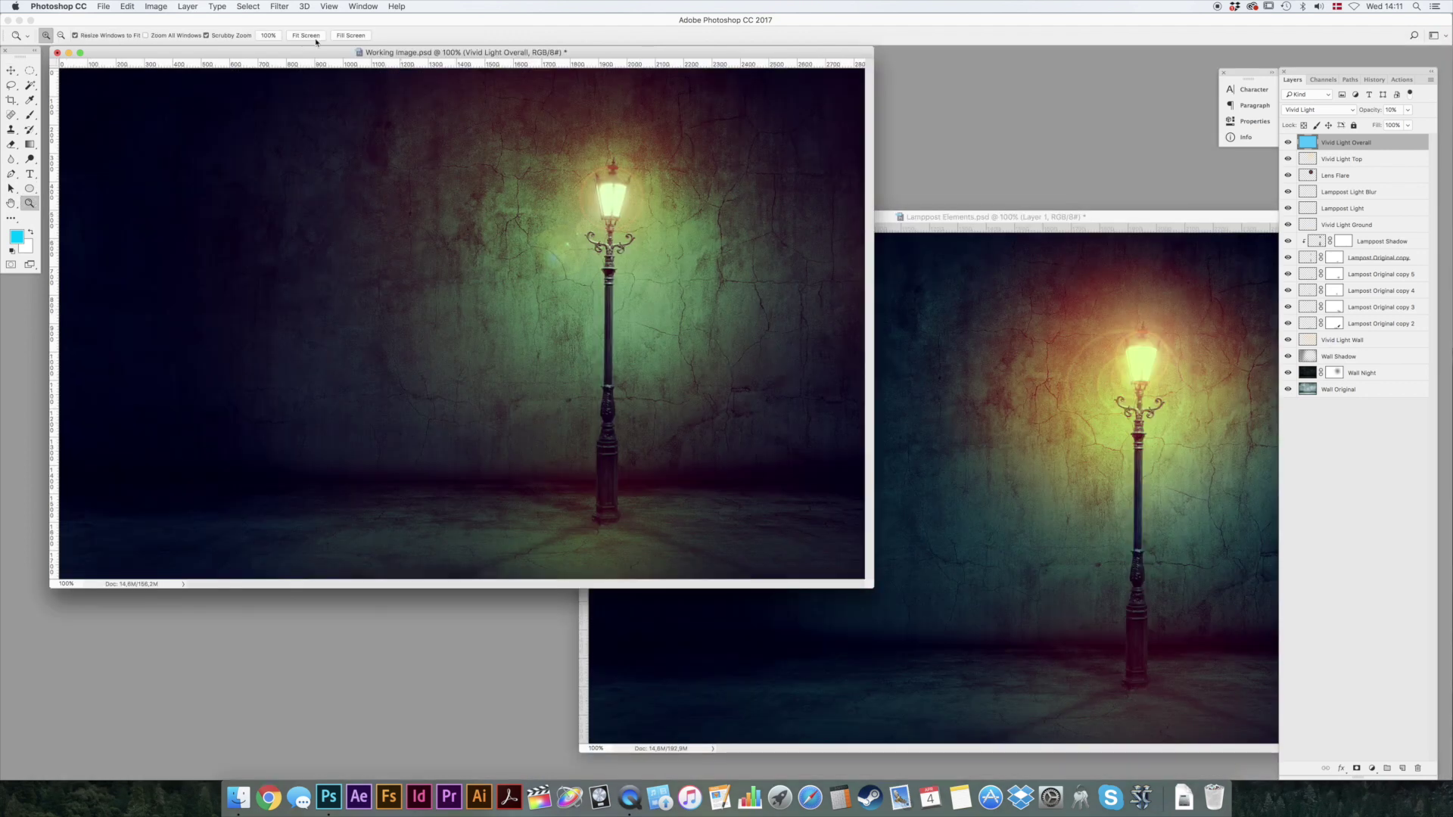
pyautogui.moveTo(393, 53); pyautogui.dragTo(461, 105)
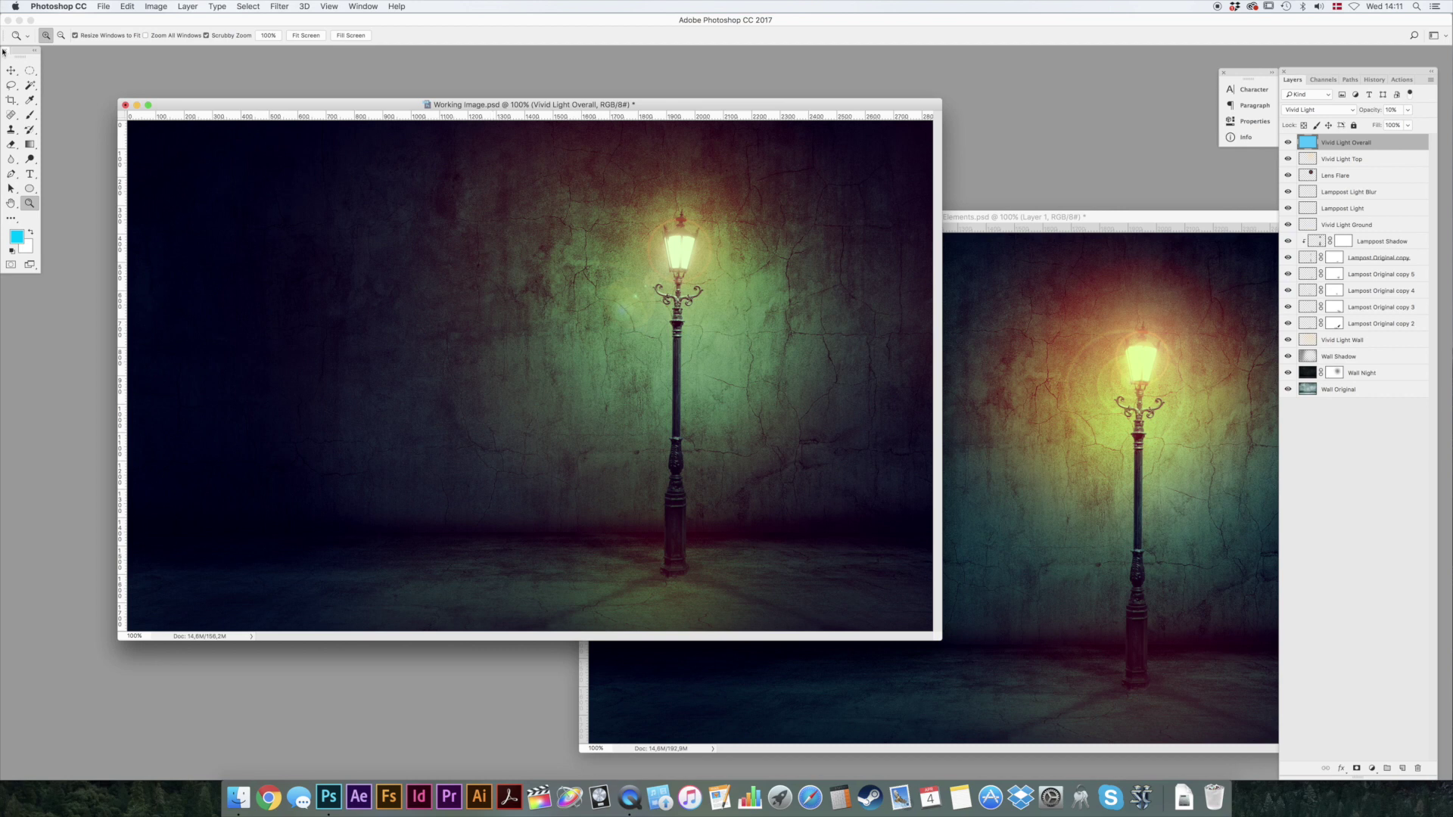
pyautogui.click(10, 70)
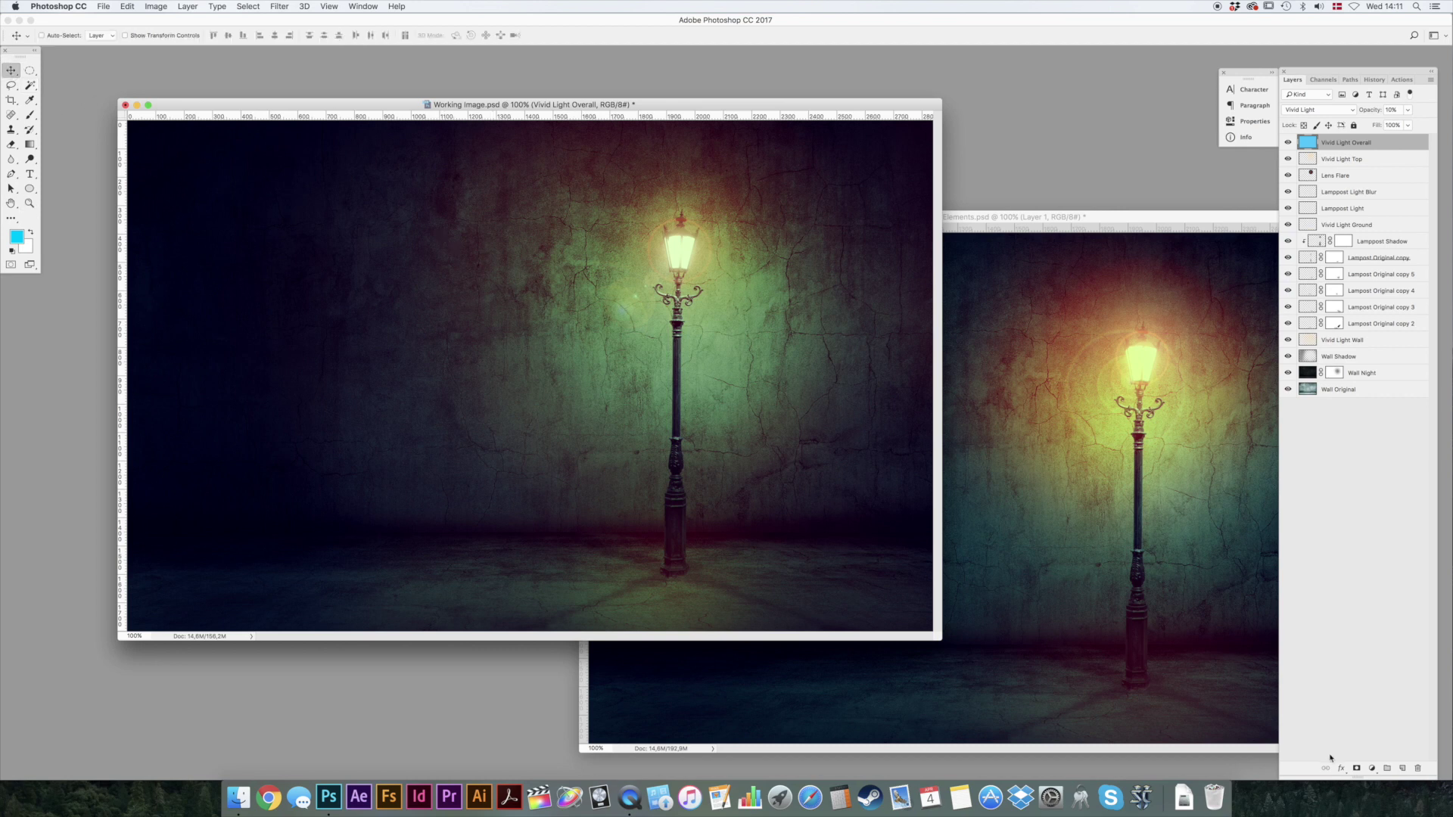
# Step: Add a layer mask to Vivid Light Overall and paint black around the lamp
pyautogui.click(1356, 769)
pyautogui.press('d')
pyautogui.press('b')
pyautogui.moveTo(684, 226)
pyautogui.mouseDown()
pyautogui.moveTo(675, 234)
pyautogui.moveTo(663, 214)
pyautogui.moveTo(668, 227)
pyautogui.mouseUp()
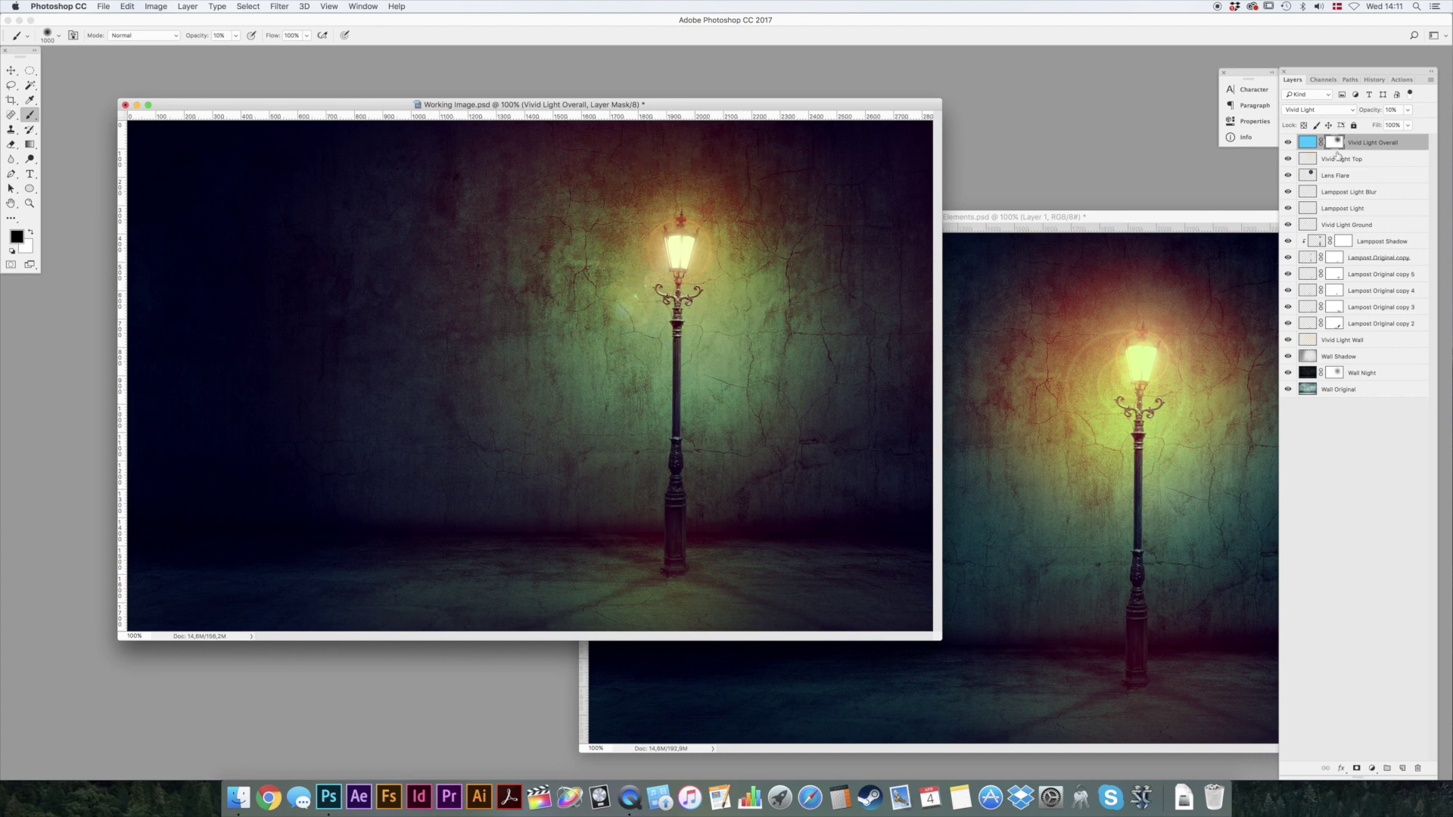
pyautogui.moveTo(711, 310); pyautogui.dragTo(628, 250)
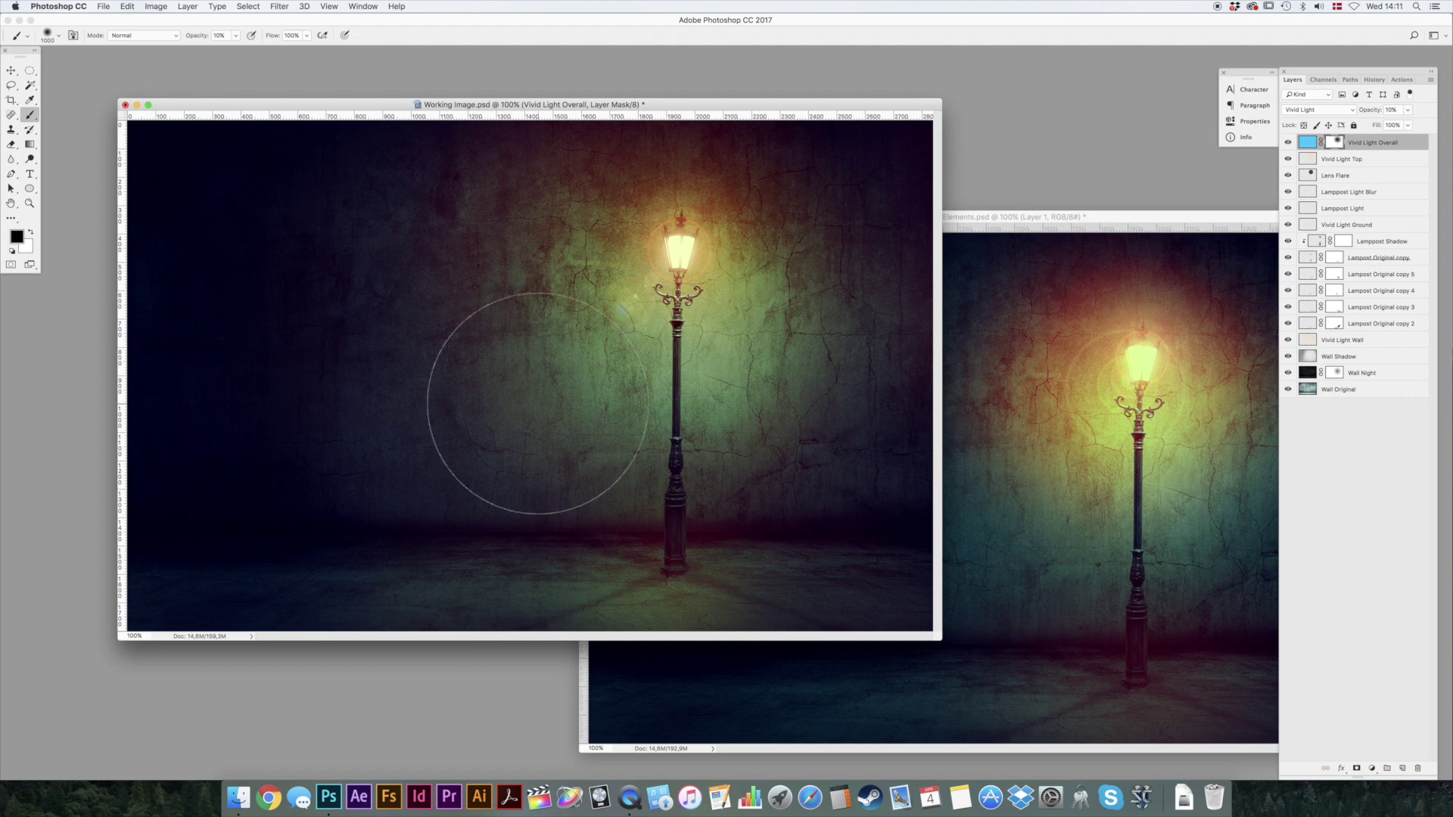